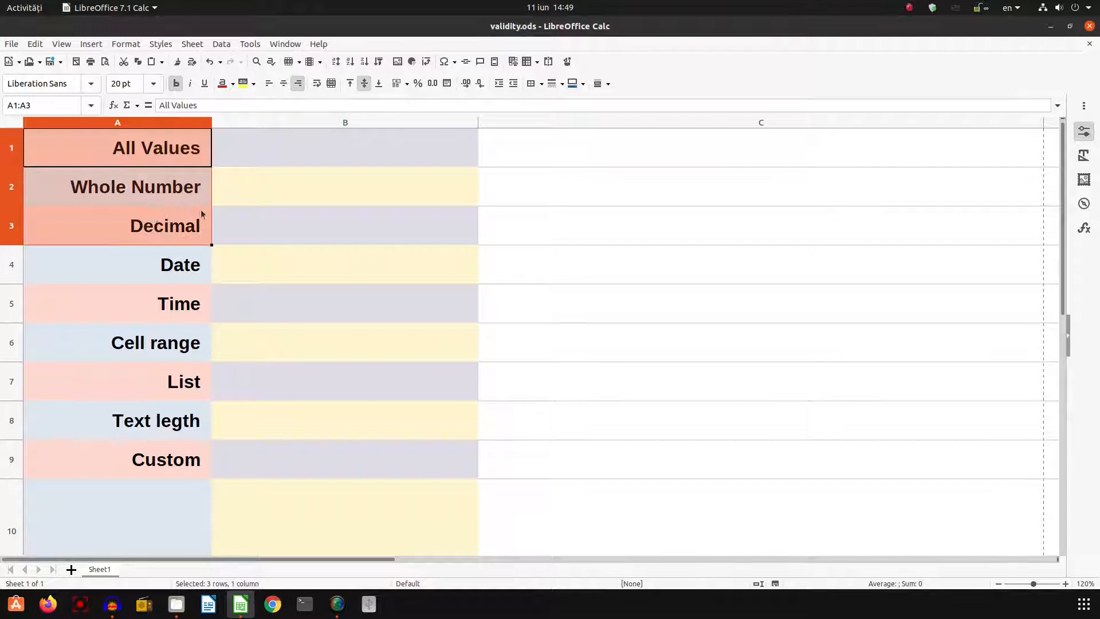
- Enter the sample text isdsd in cell B1 beside the All Values label
click(230, 191)
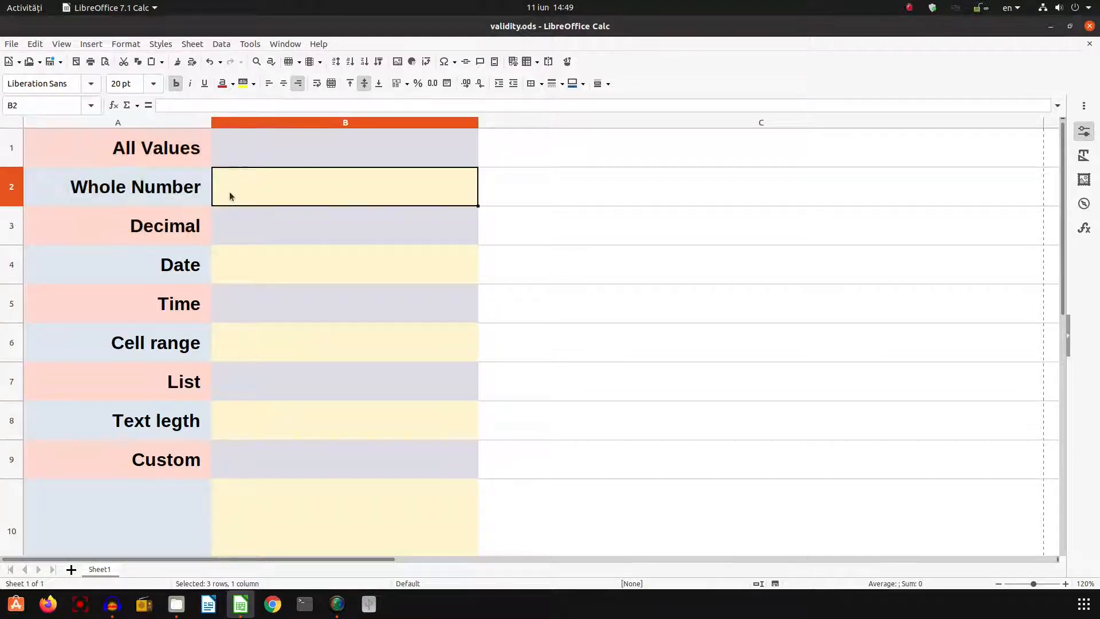
click(249, 153)
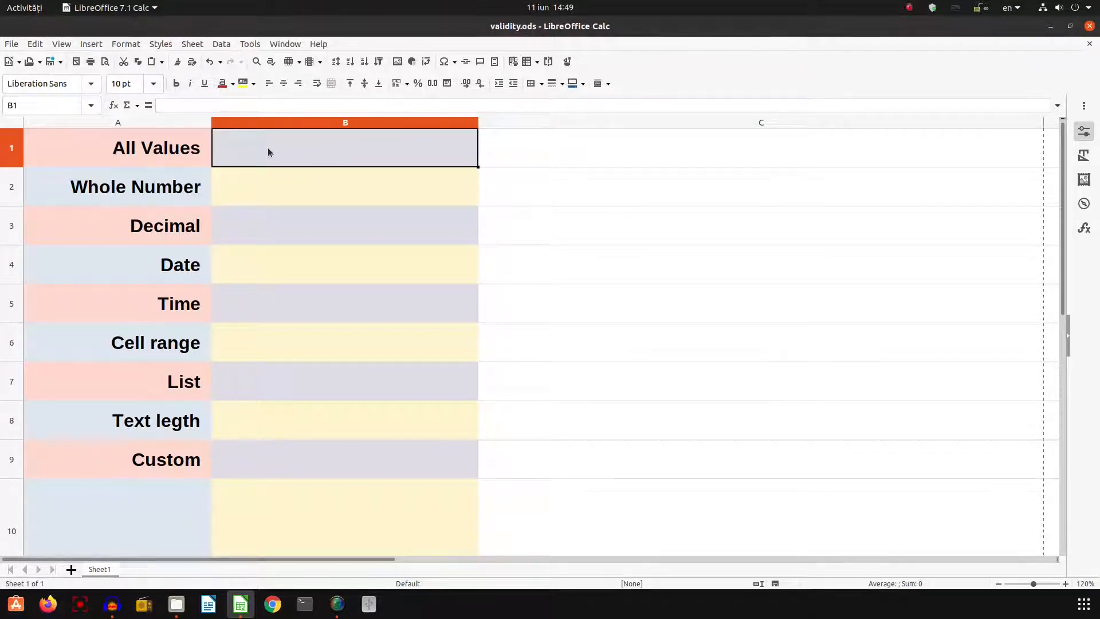
text(isdsd)
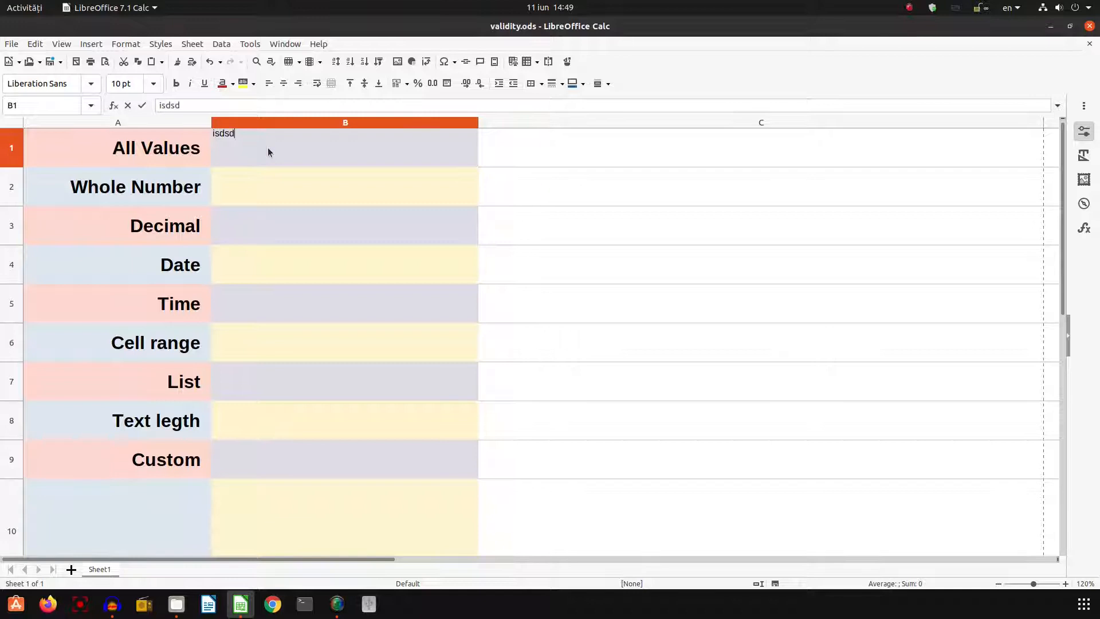
key(Return)
- Format cell B1 with a 28 pt font size, centred horizontally and vertically
click(154, 83)
click(132, 228)
click(284, 85)
click(364, 84)
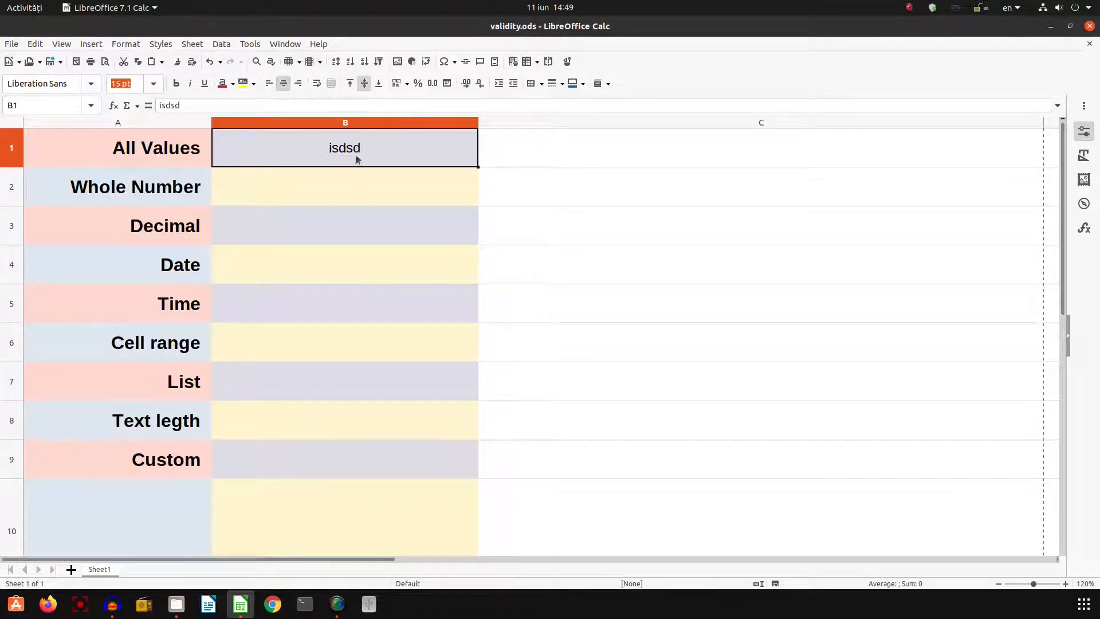
click(154, 83)
click(132, 324)
- Replace the content of cell B1 with the number 15151, and that in turn with 1515,1515
text(15151)
key(Return)
key(Up)
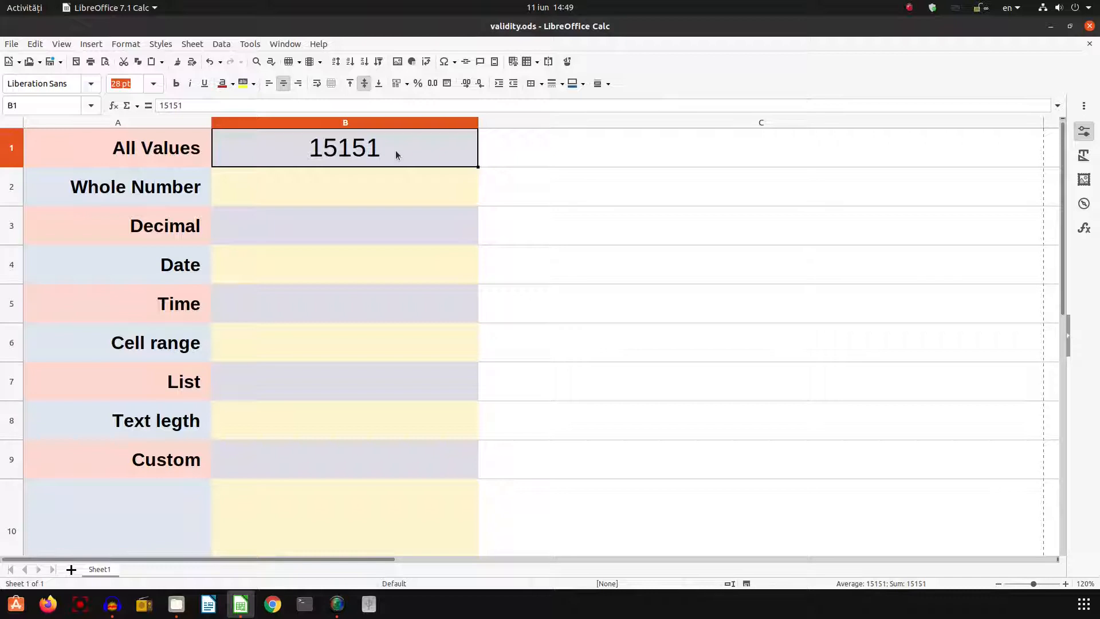
text(1515,1515)
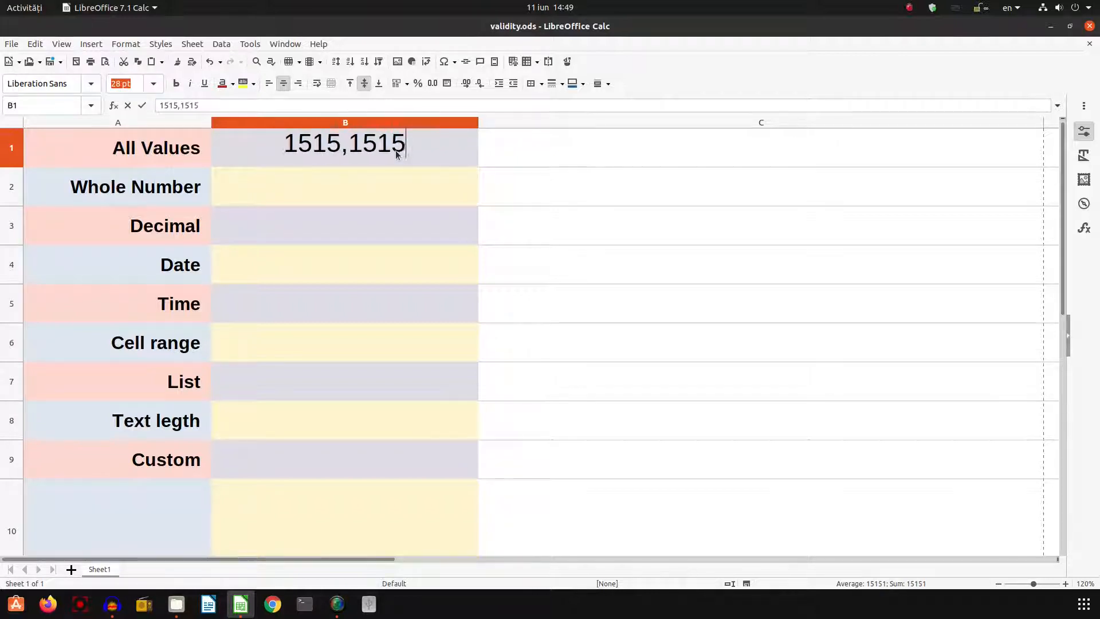
key(Return)
key(Up)
- Replace the content of cell B1 with the single symbol *
text(*)
key(Return)
key(Up)
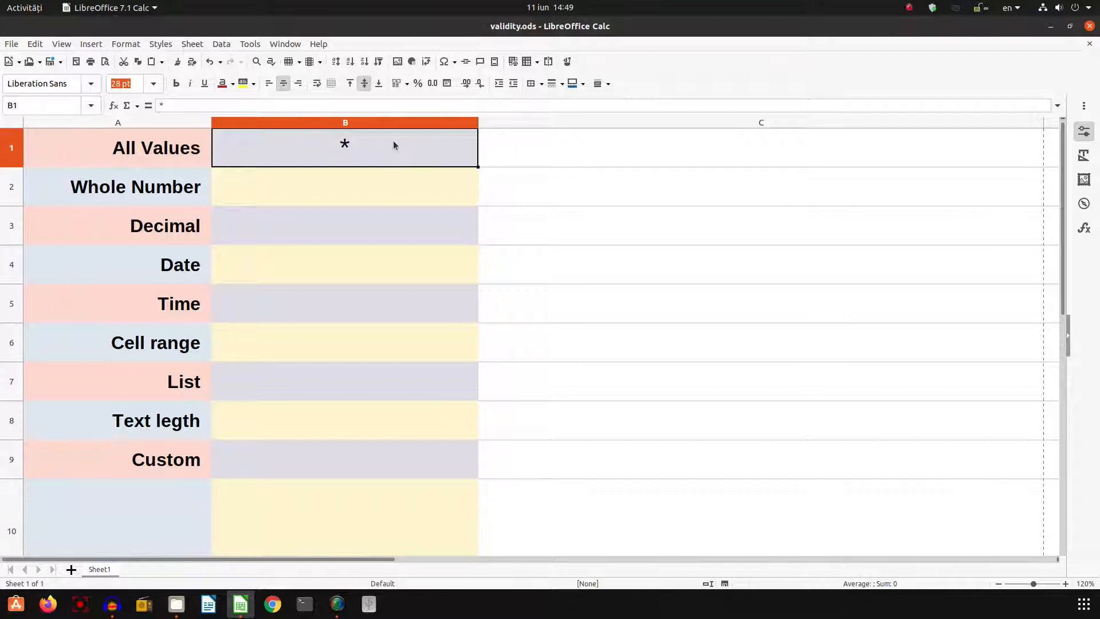
- Examine the Validity criteria of cell B1 and close the dialog without changing anything
right_click(384, 141)
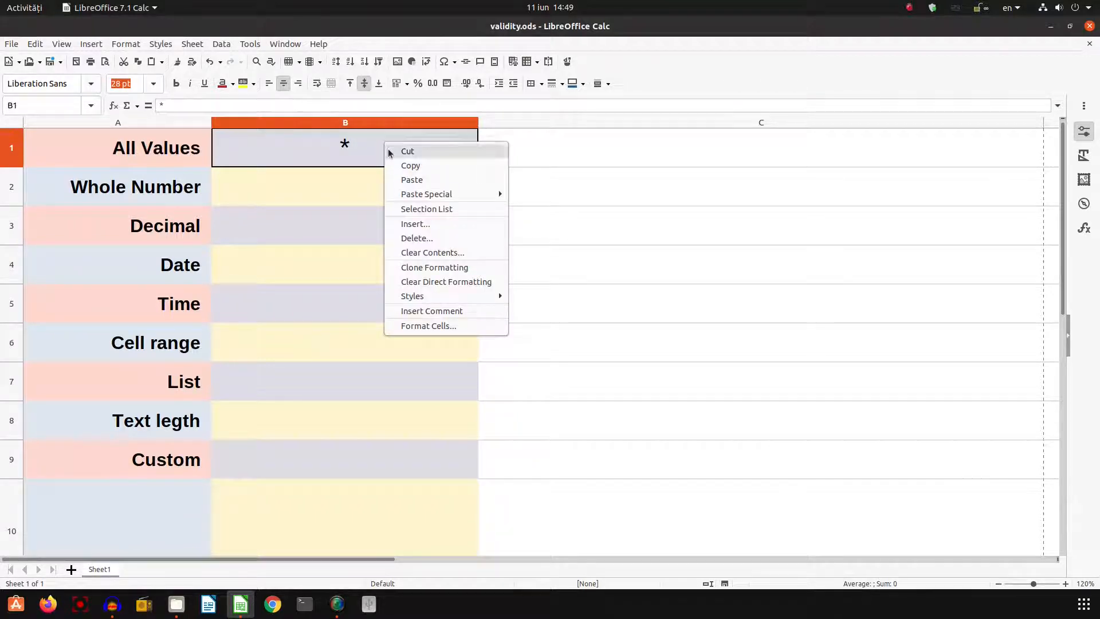
click(316, 142)
click(224, 46)
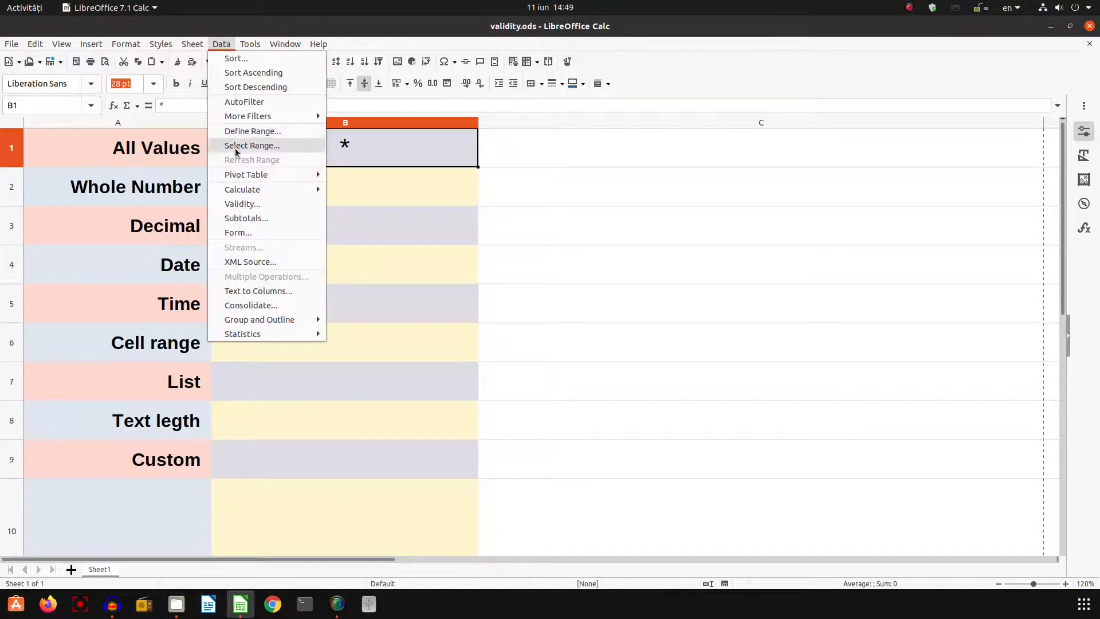
click(244, 198)
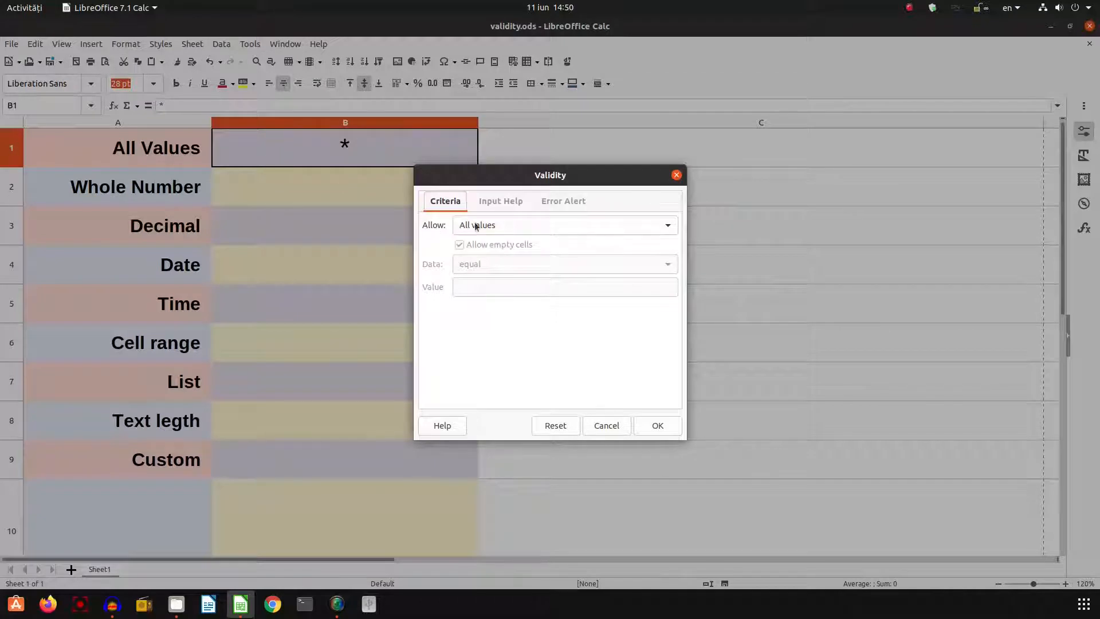
click(607, 425)
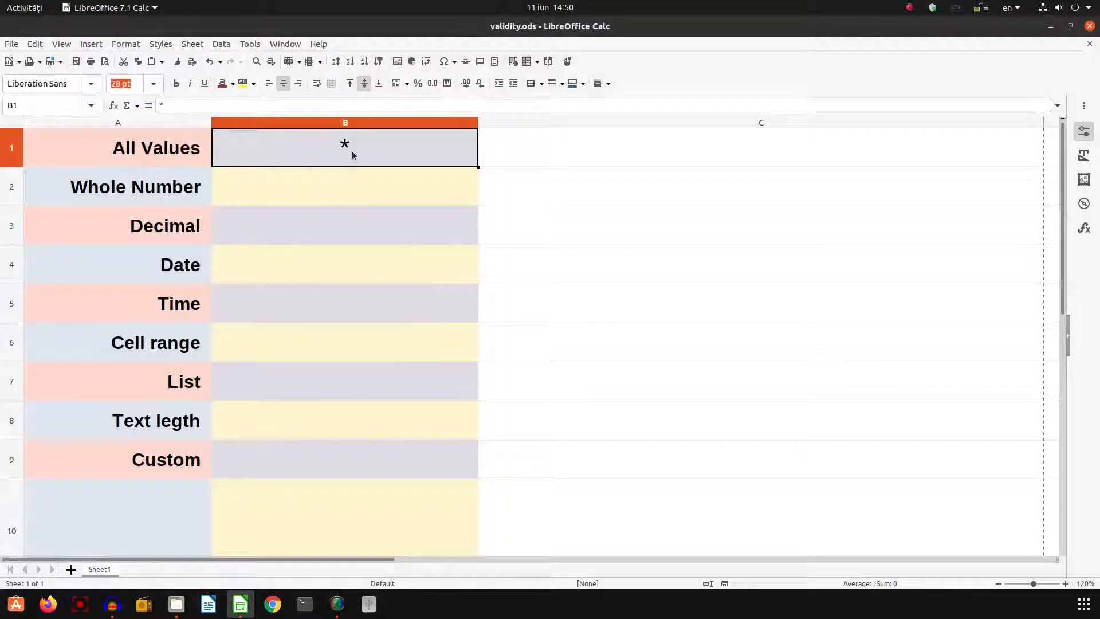
- Edit the content of cell B1 so that it reads A 9 *
double_click(346, 152)
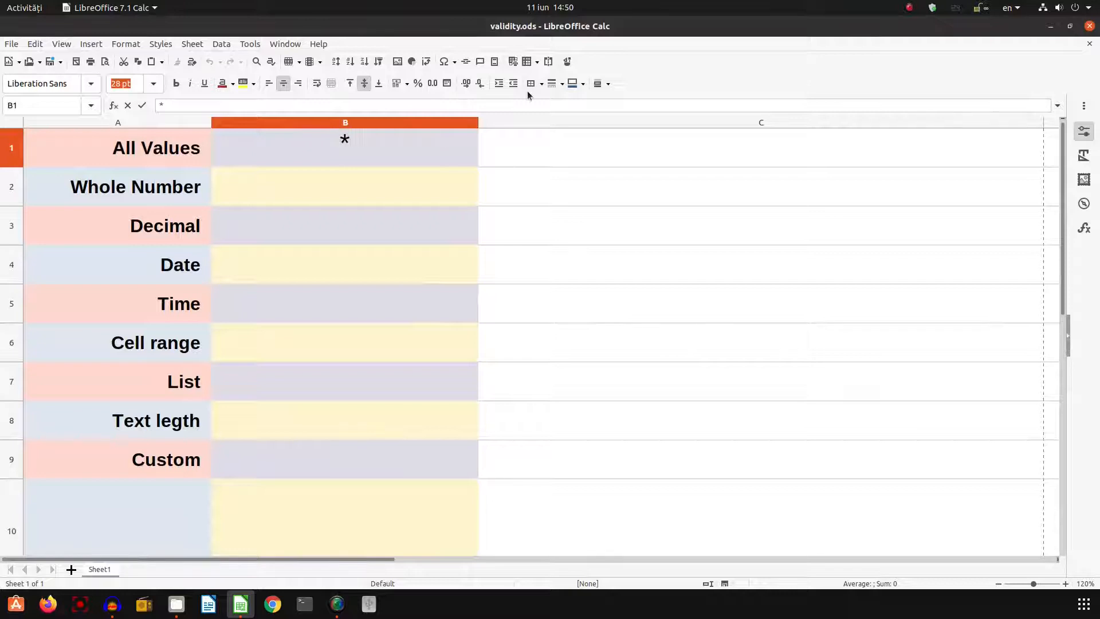
text(a9)
key(Return)
key(Up)
- Set the validity criteria of cell B2 to allow Whole Numbers and disallow empty cells
click(251, 198)
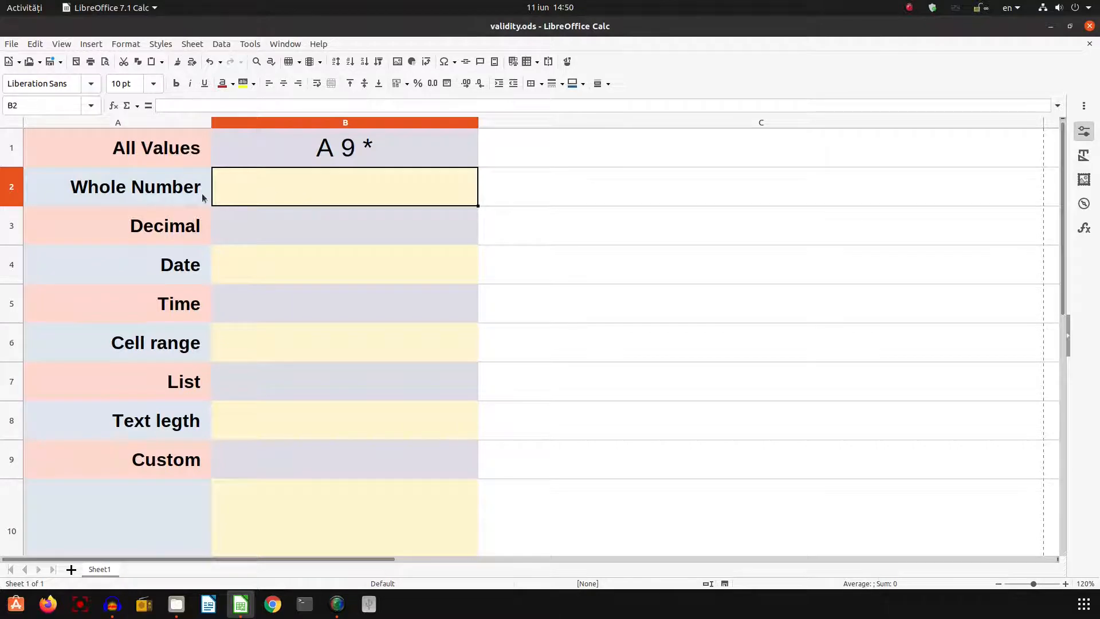
right_click(234, 189)
key(Escape)
click(221, 43)
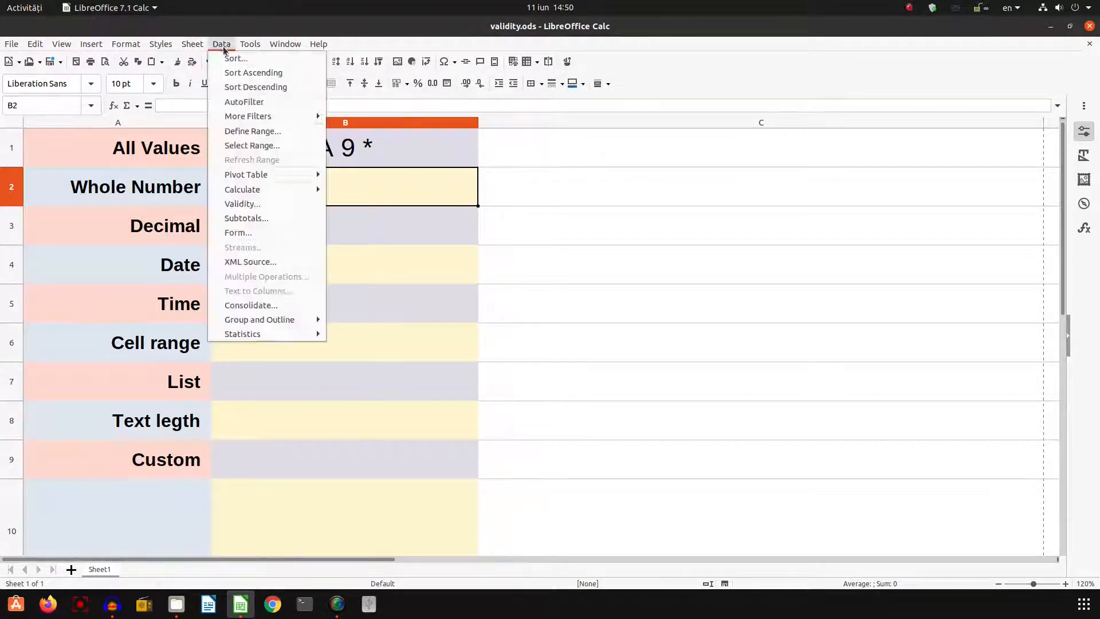
click(247, 201)
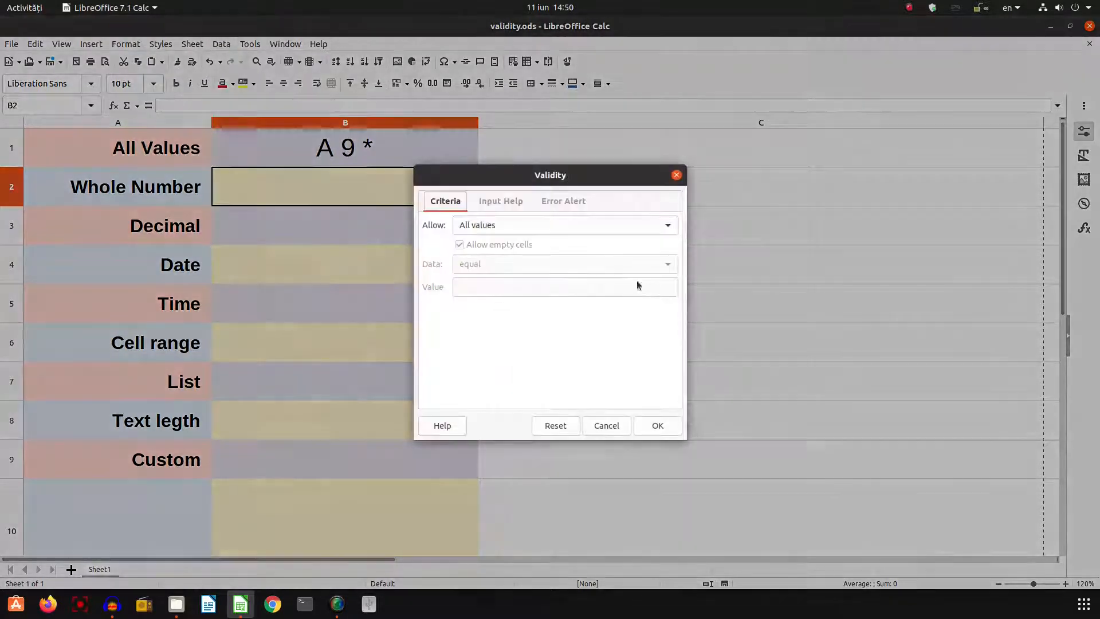
click(480, 225)
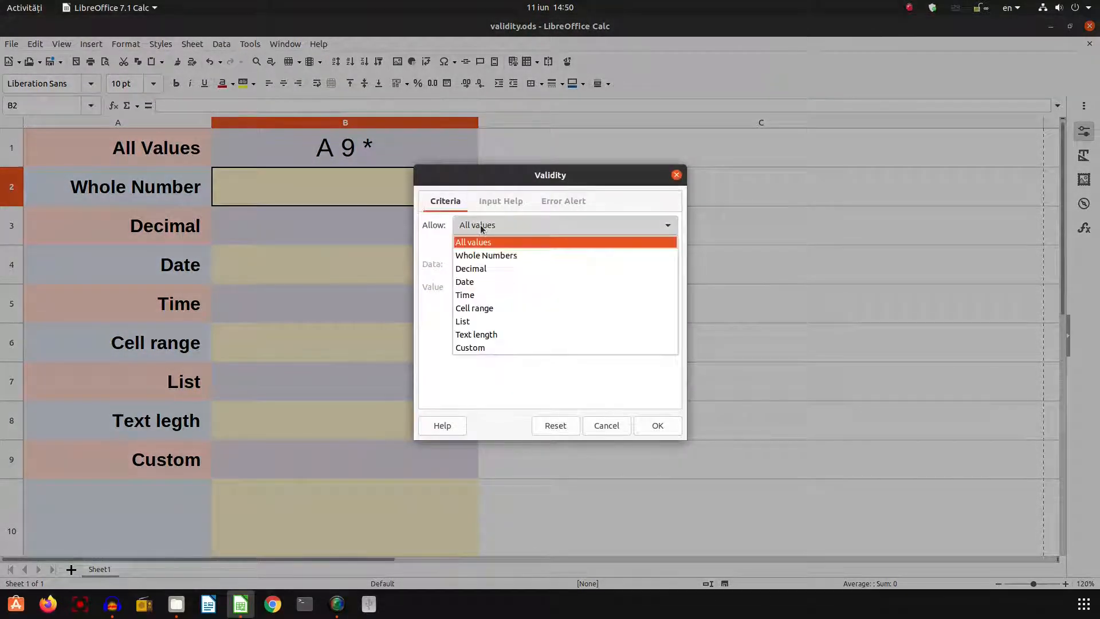
click(480, 255)
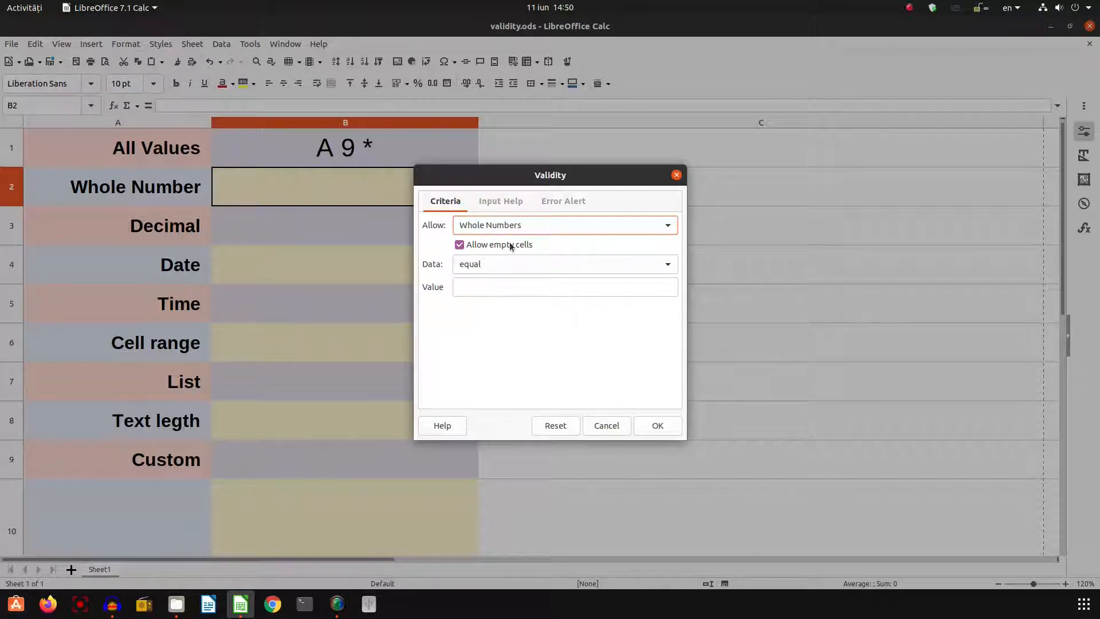
click(503, 246)
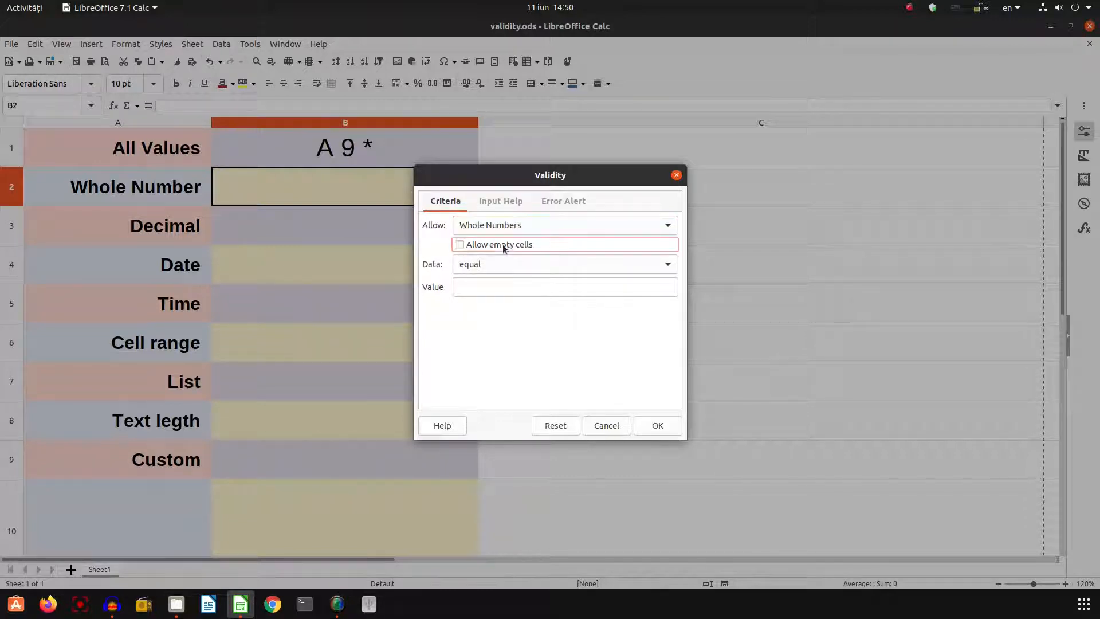
- Restrict B2's whole numbers to a valid range with minimum 1 and maximum 130, and apply the rule
click(495, 262)
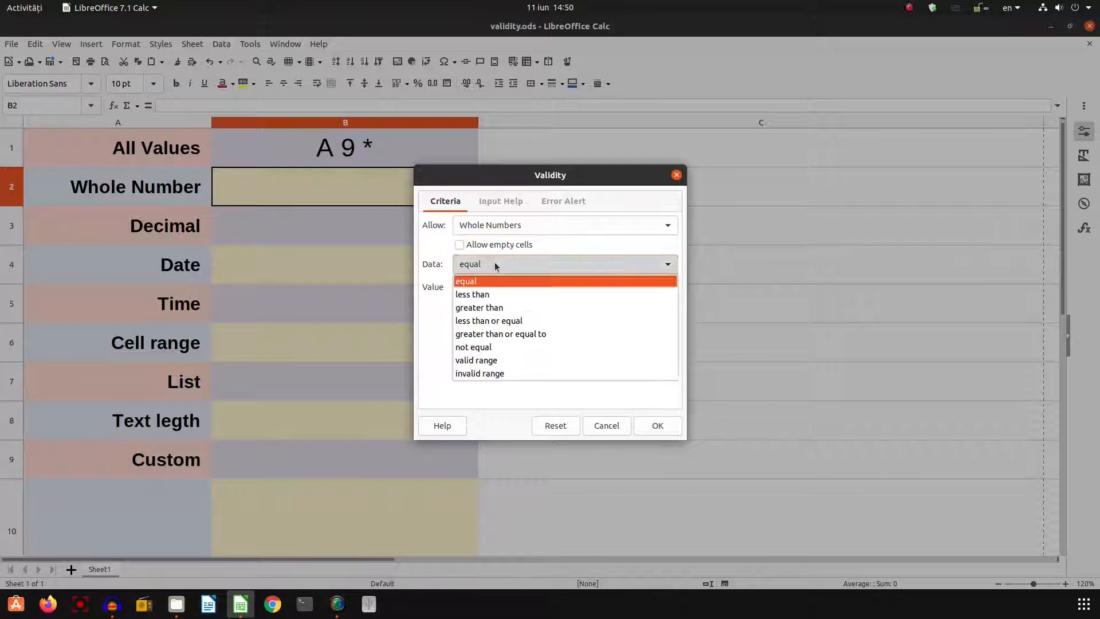
click(486, 265)
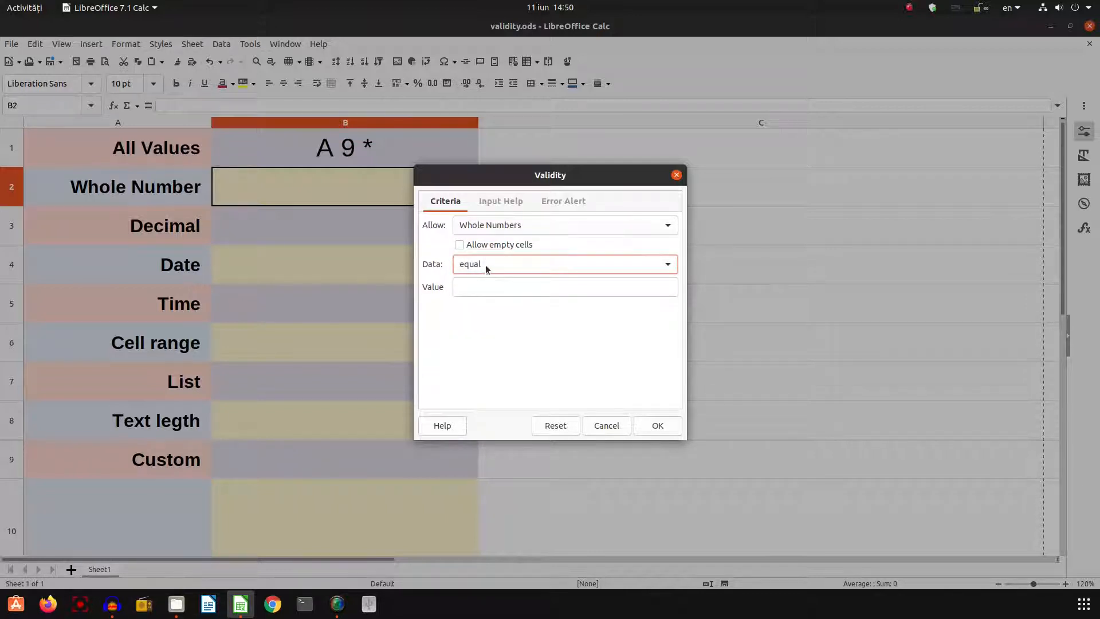
click(483, 264)
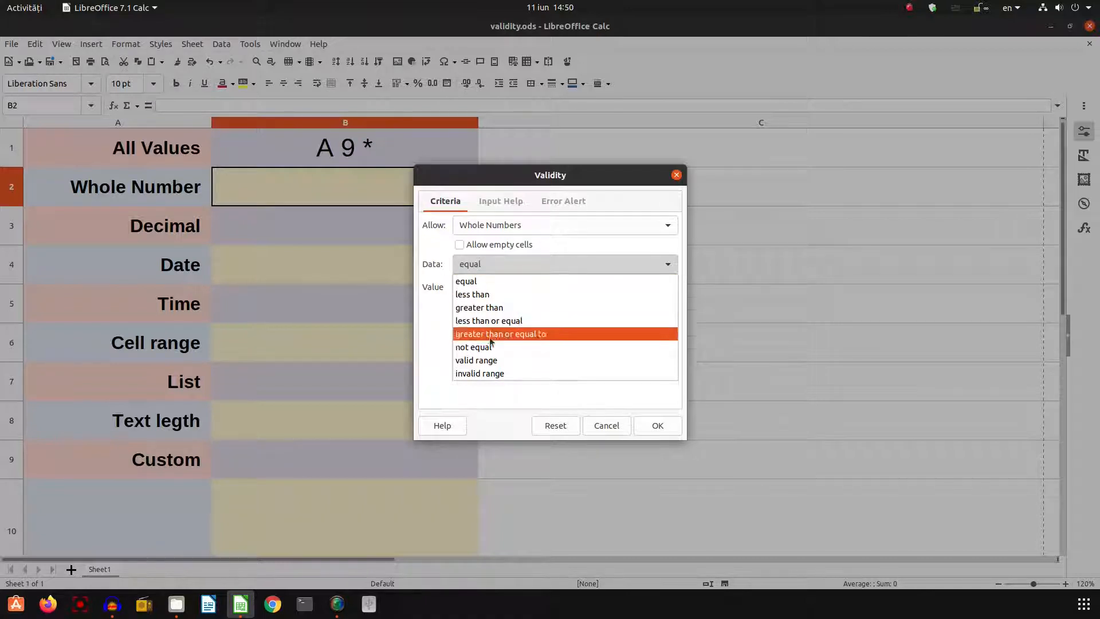
click(482, 361)
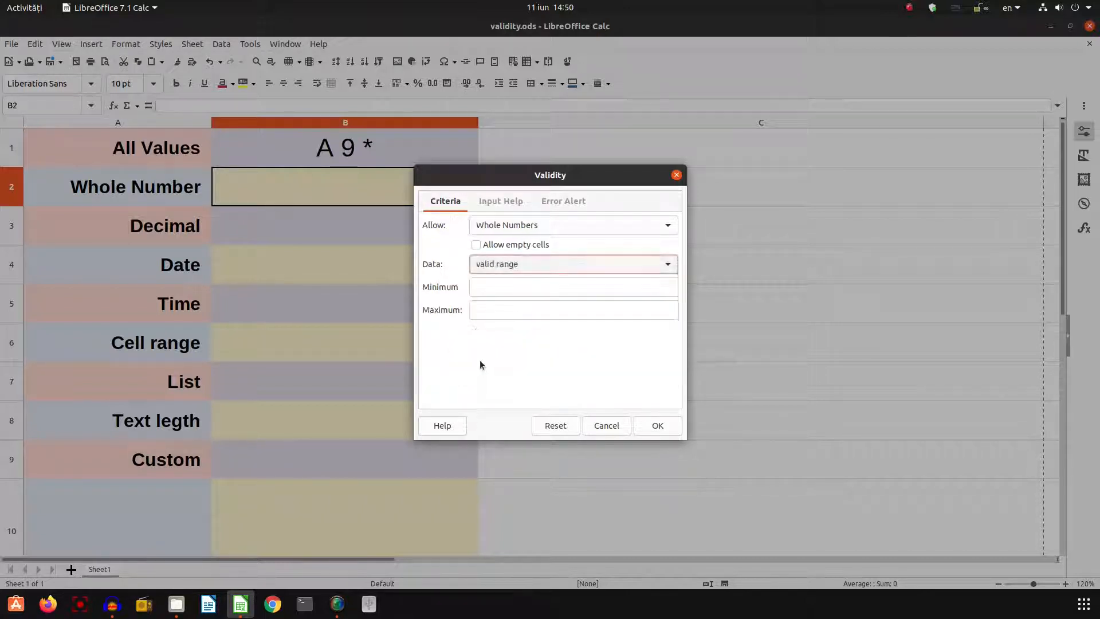
click(636, 285)
text(1)
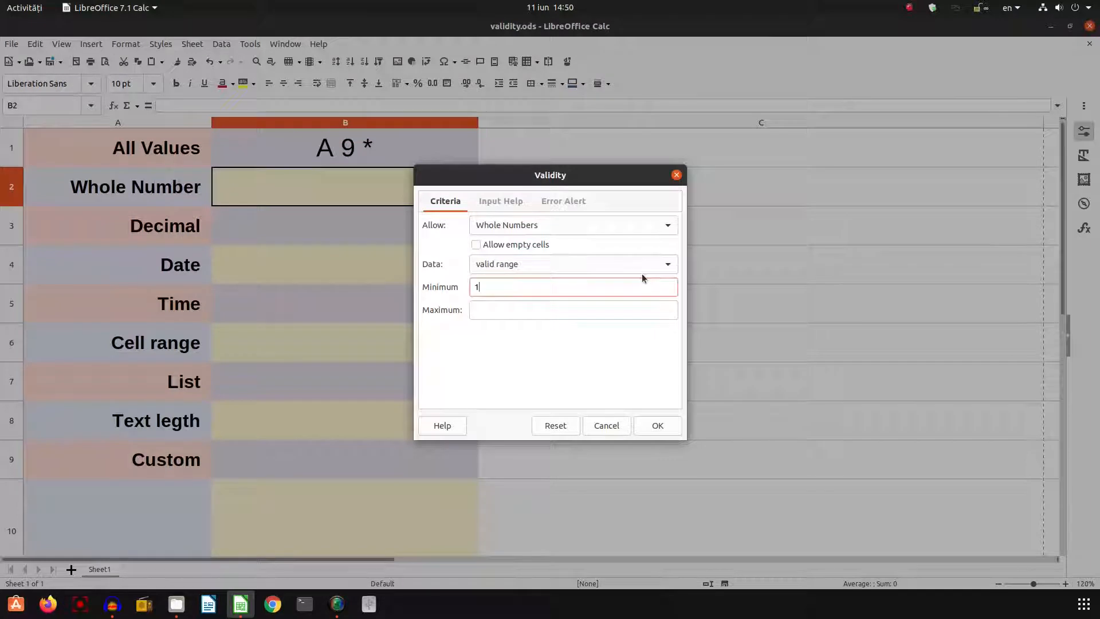
click(639, 312)
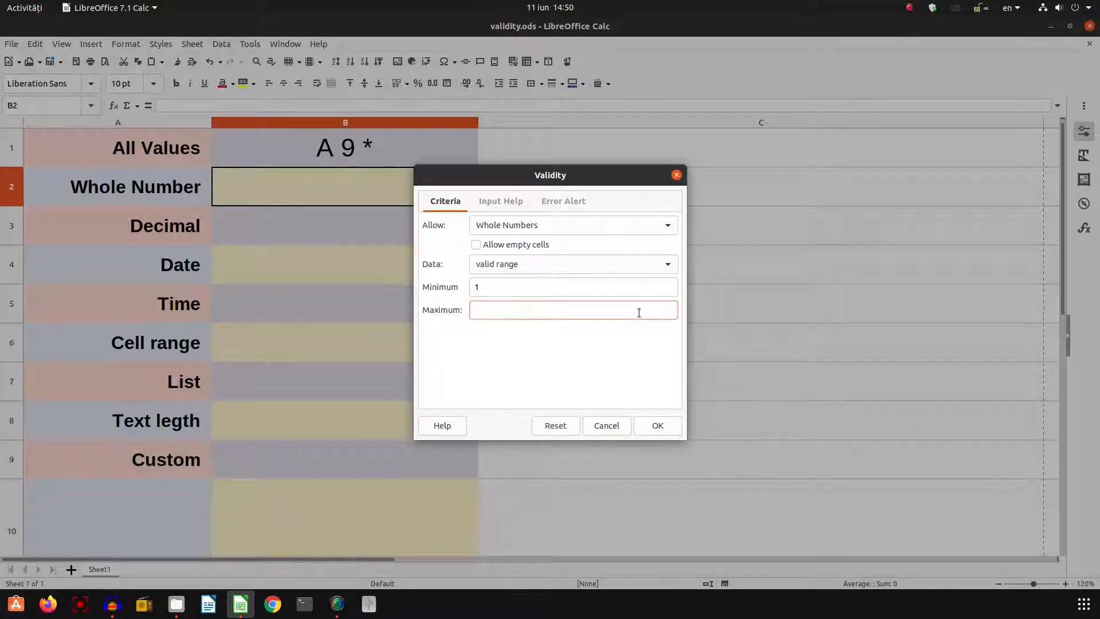
text(120)
double_click(516, 312)
text(130)
click(652, 426)
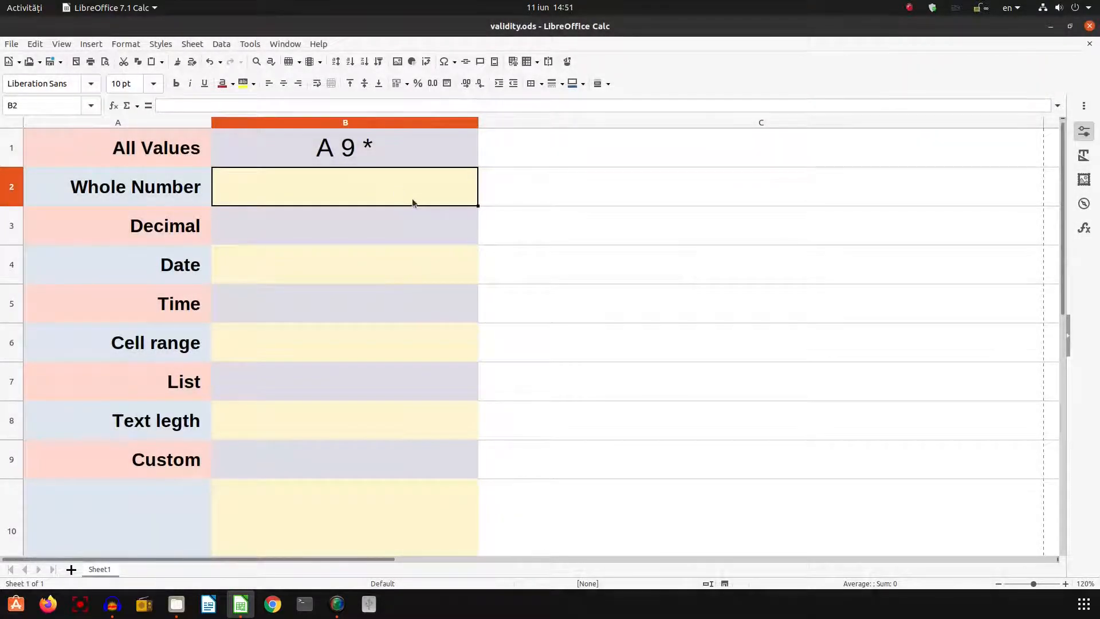
- Try to enter -10 in cell B2 to test the validity rule
right_click(382, 188)
click(336, 187)
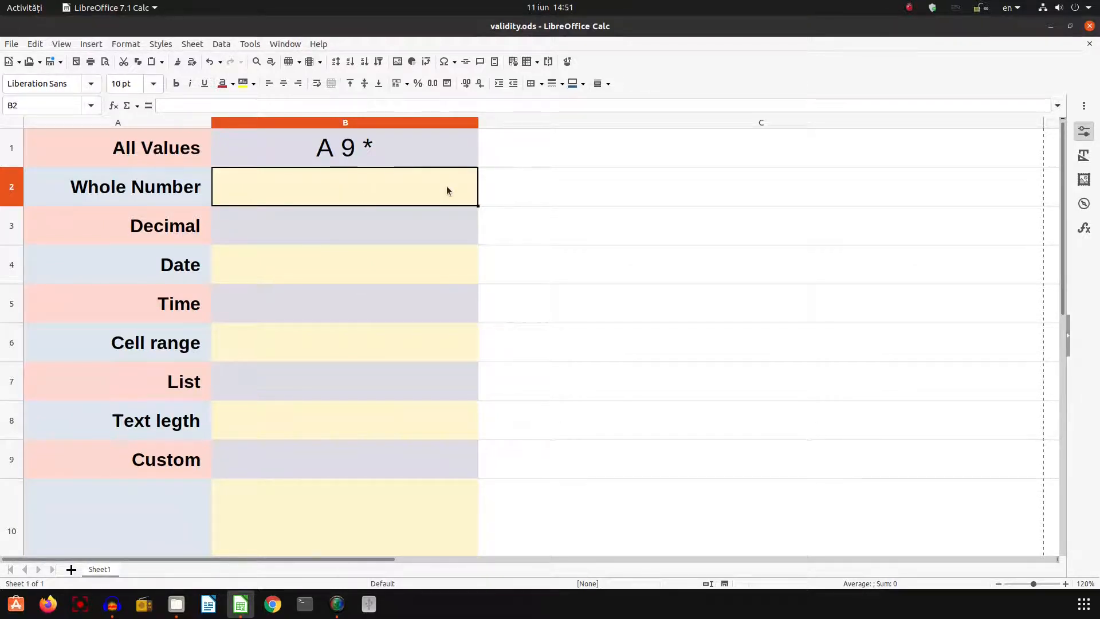
text(-10)
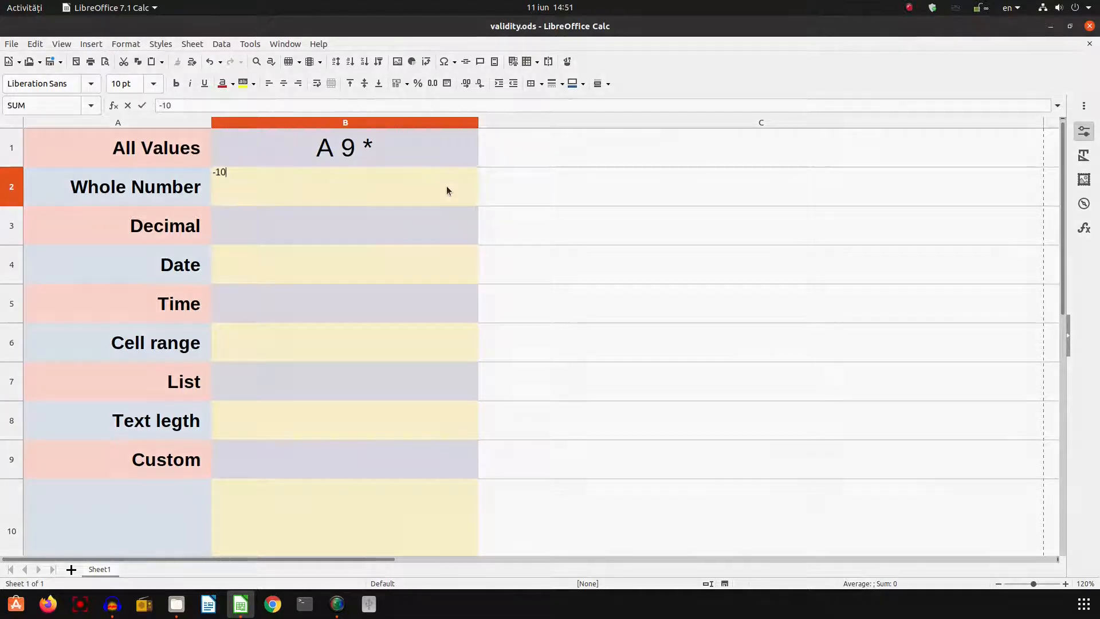
key(Return)
key(Return)
- Format cell B2 as bold 40 pt text, centred horizontally and vertically
click(435, 188)
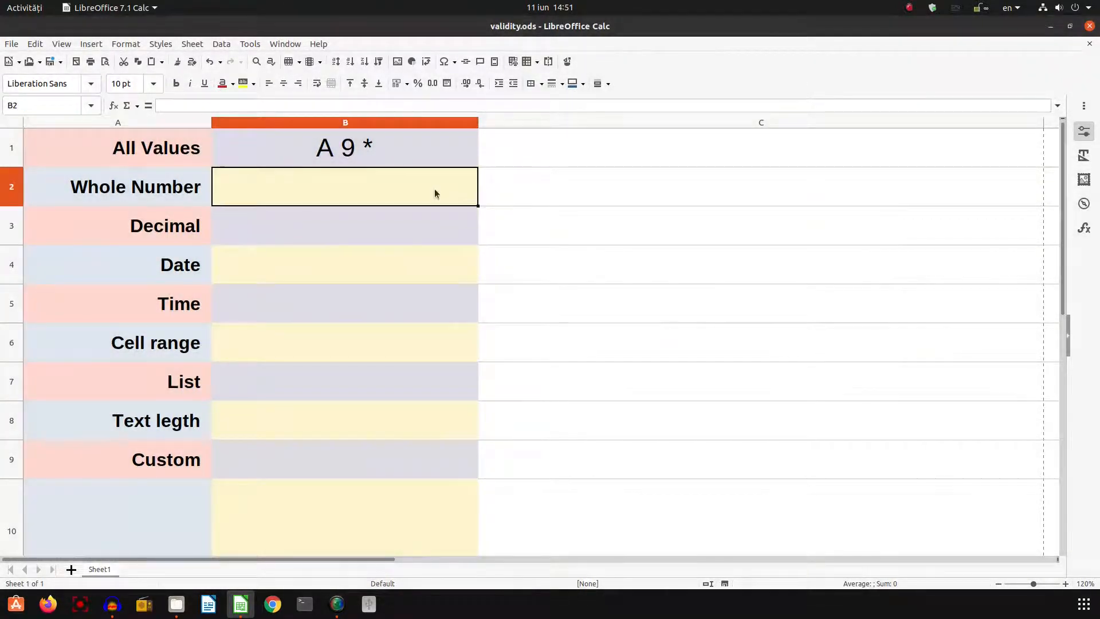
click(154, 85)
click(134, 369)
click(176, 83)
click(283, 83)
click(364, 85)
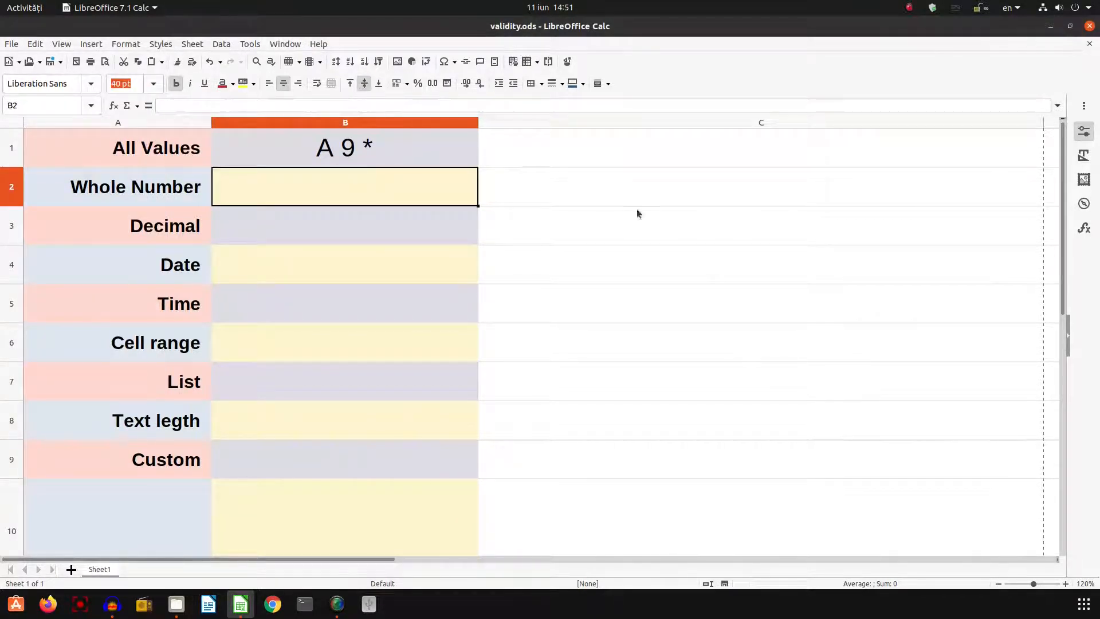
- Test the rule in cell B2 with the out-of-range values -10 and 200, dismissing each alert
text(-10)
key(Return)
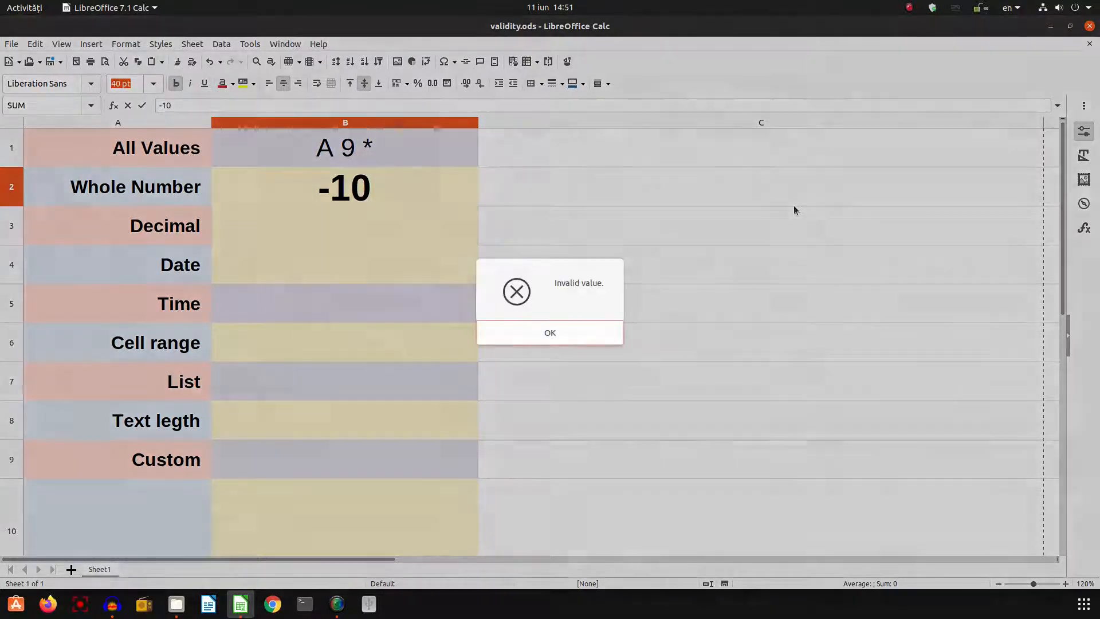
key(Return)
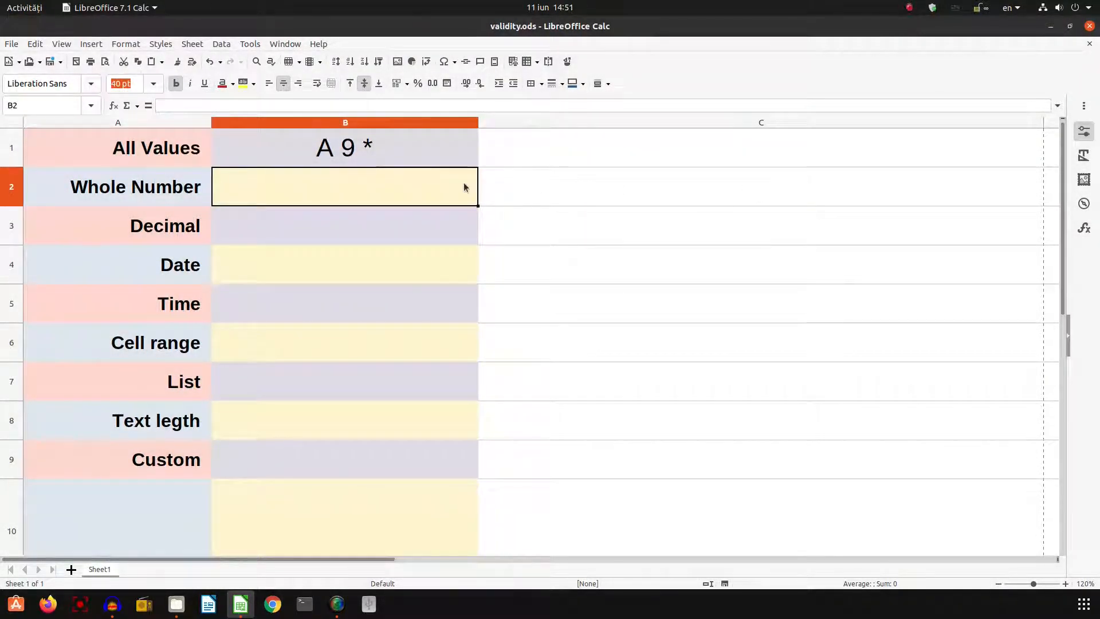
text(200)
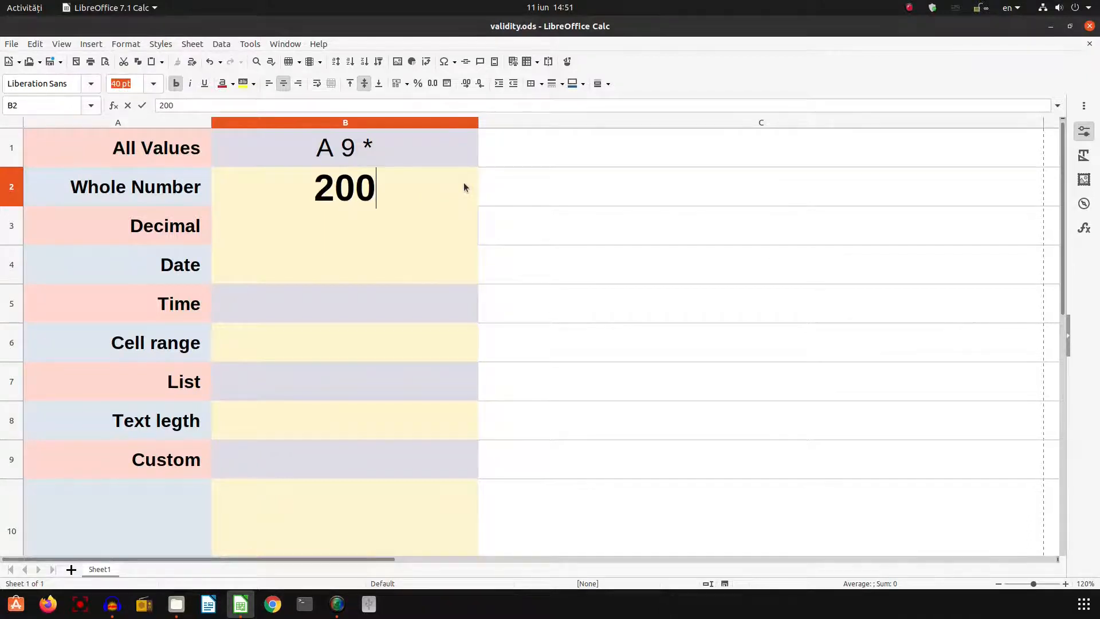
key(Return)
key(Return)
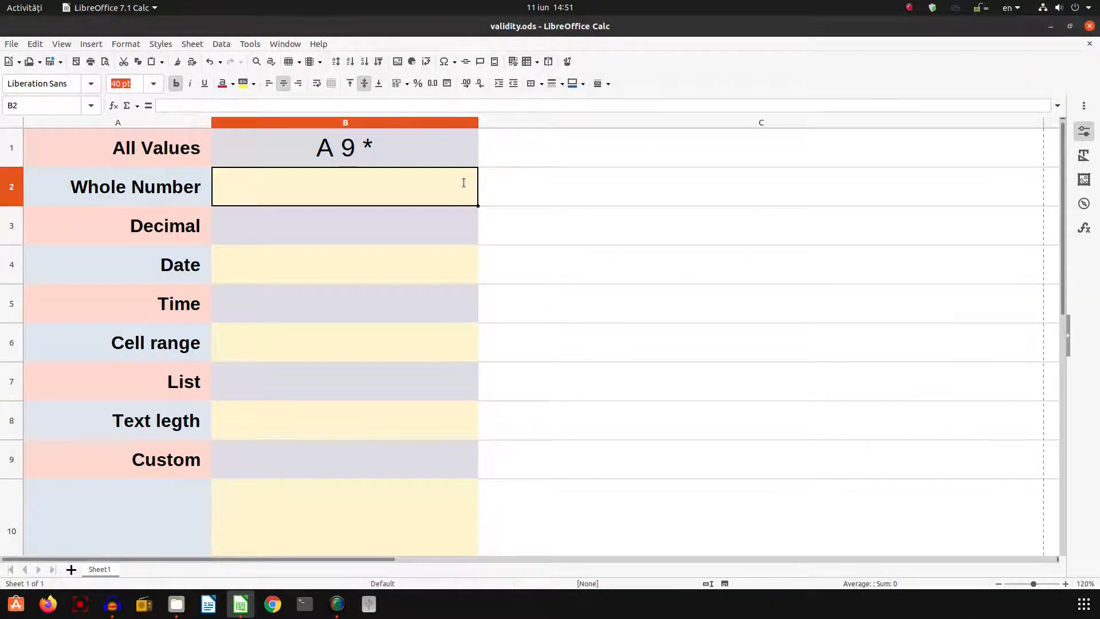
- Enter the in-range whole numbers 20, 40, 41 and 42 in turn in cell B2
text(20)
key(Return)
click(463, 182)
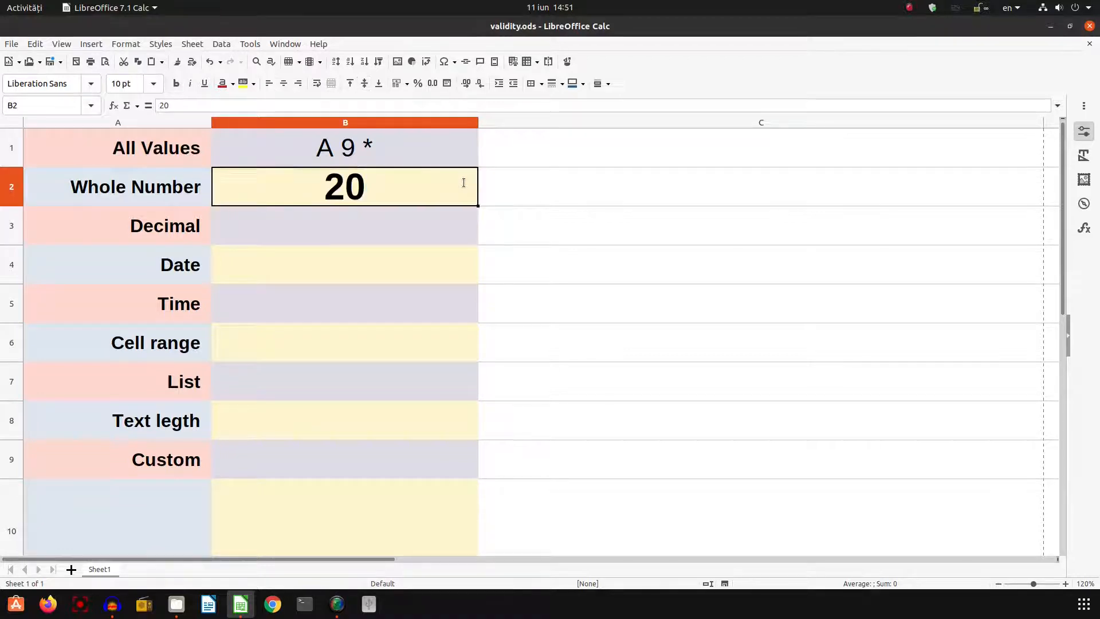
text(40)
key(Return)
click(463, 183)
text(41)
key(Return)
click(463, 182)
text(41)
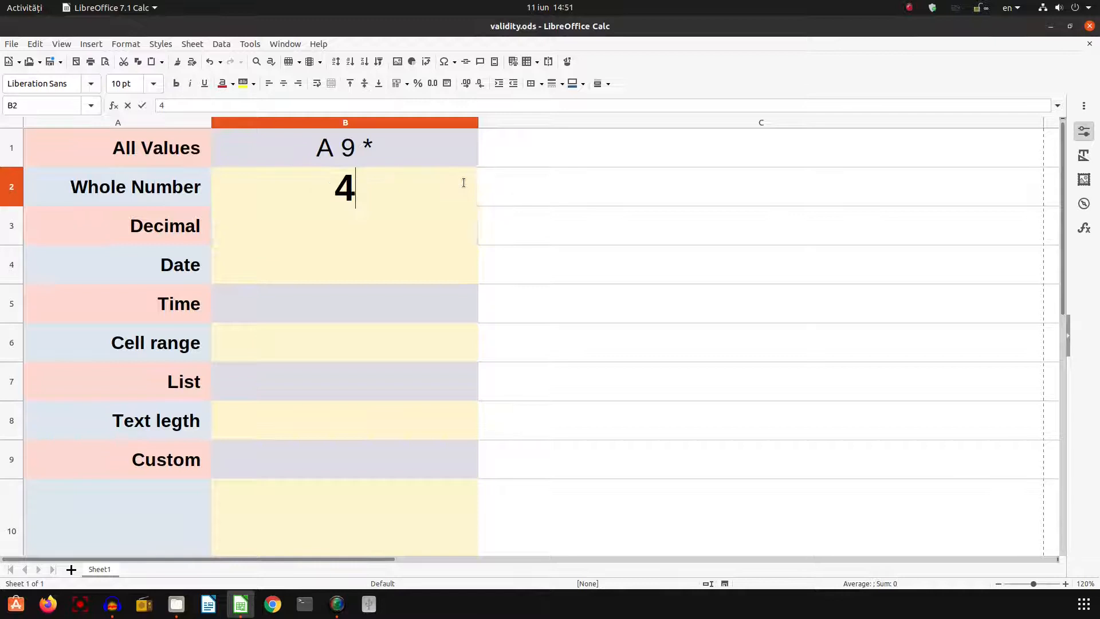
key(BackSpace)
text(2)
key(Return)
click(462, 183)
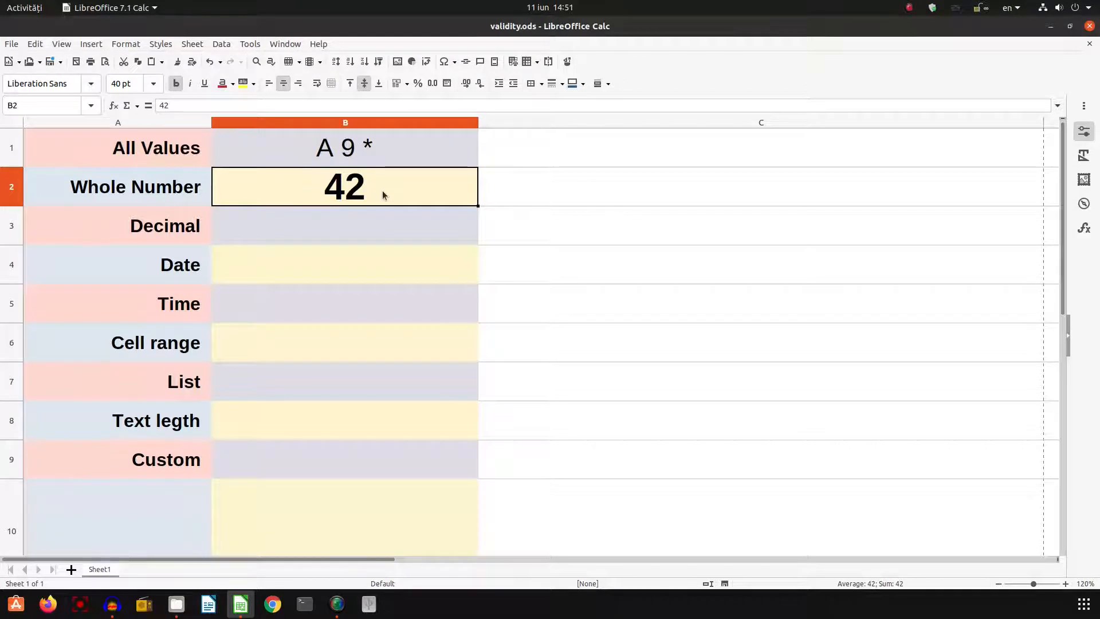
- Test B2's whole-number rule with the decimal value 42,6 and dismiss the alert
text(42)
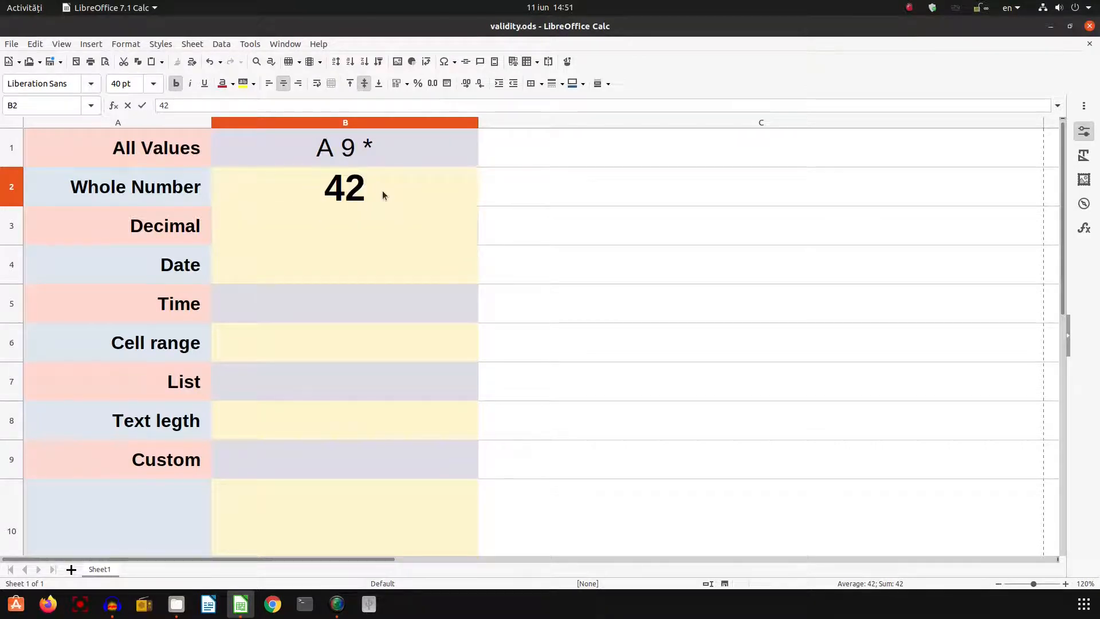
text(,6)
key(Return)
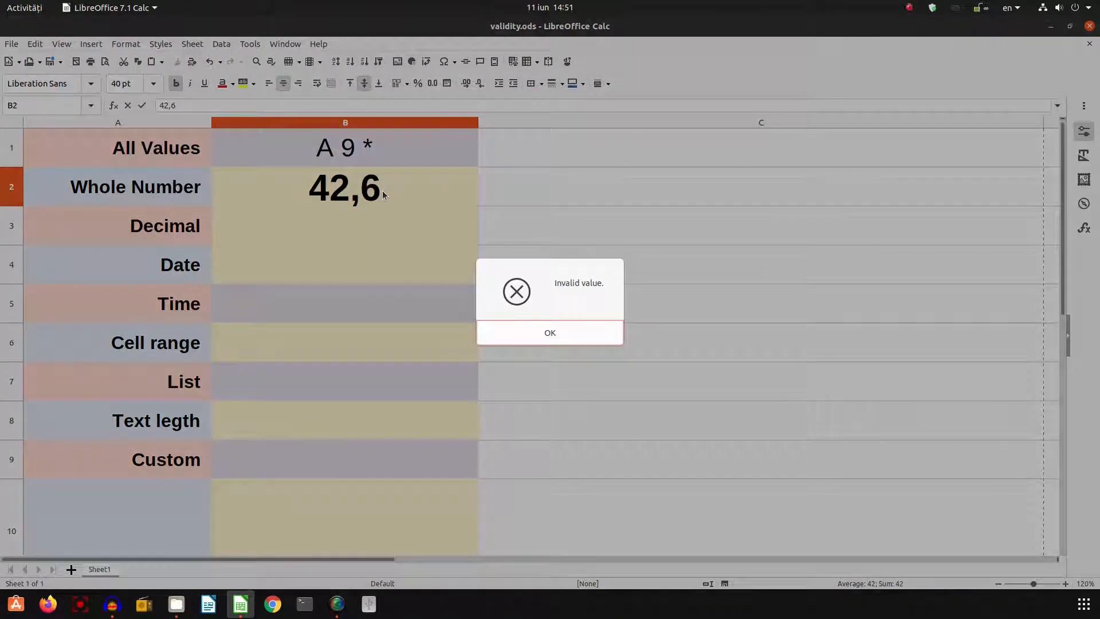
key(Return)
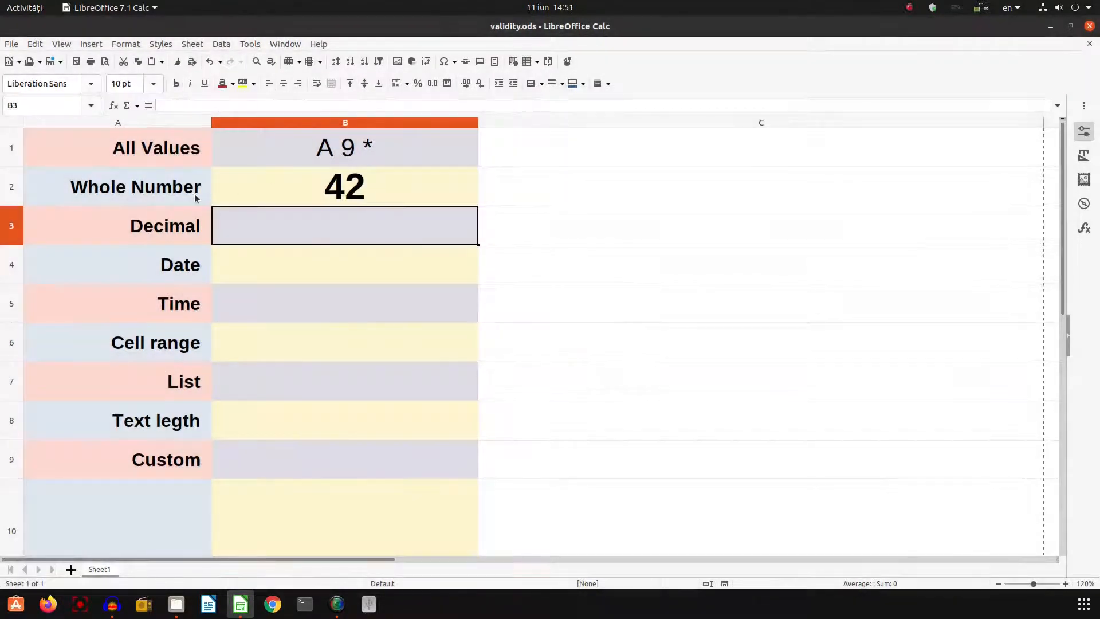
- Reopen B2's validity settings and enable input help on selection with the title "Insert your age"
click(105, 195)
right_click(287, 188)
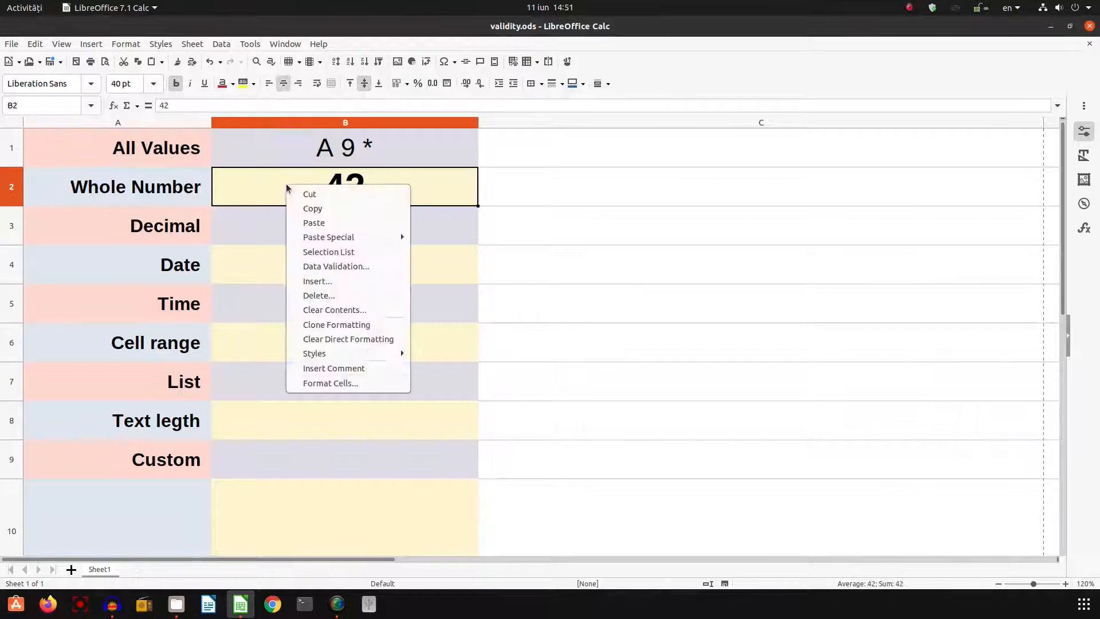
click(318, 266)
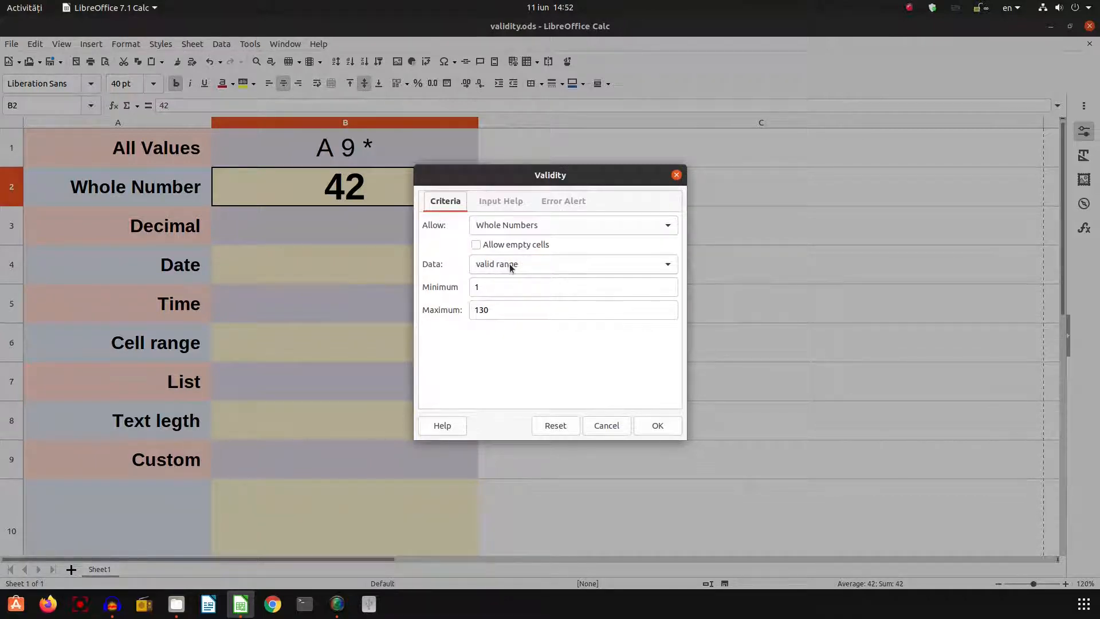
click(476, 289)
key(BackSpace)
click(510, 201)
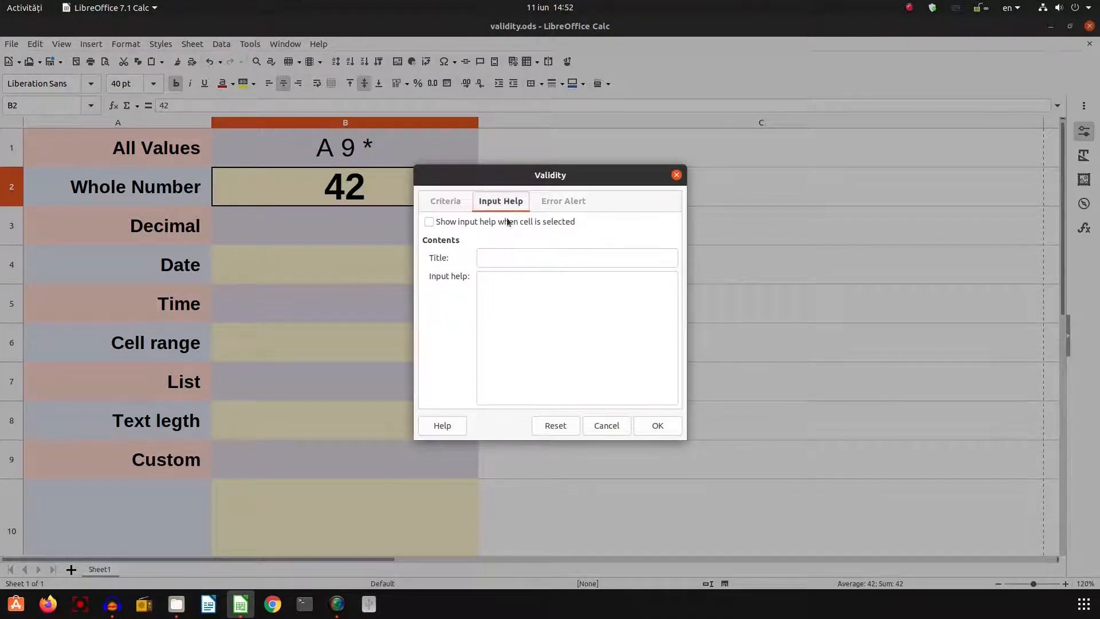
click(509, 258)
text(Insert your )
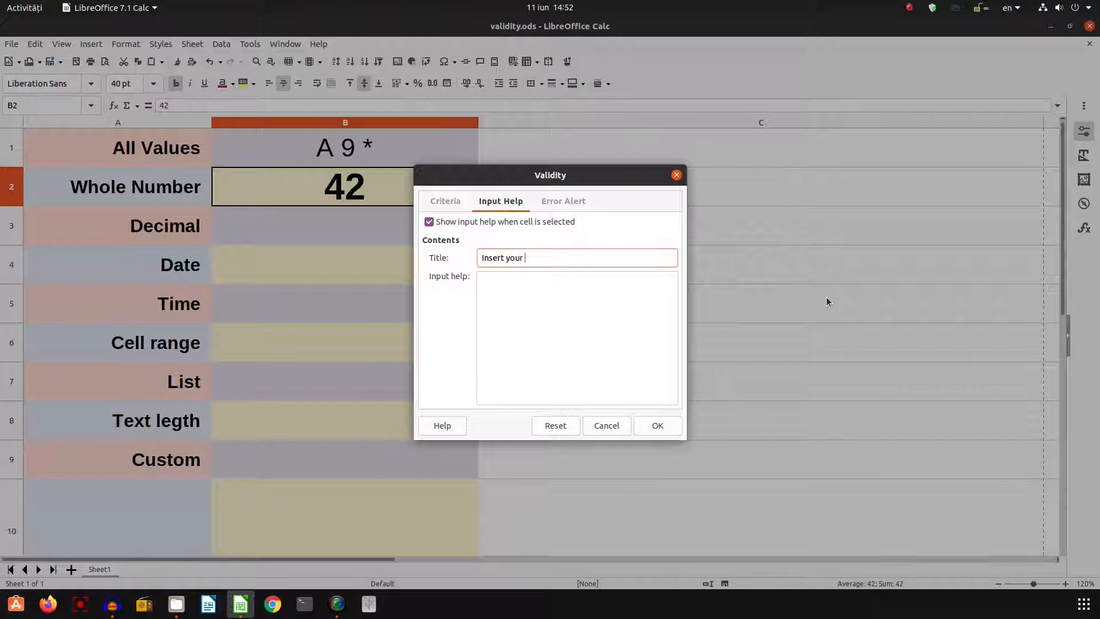
text(age)
- Set B2's input help message to "Insert your age in full years, round the months to the next year", apply it and reselect the cell
click(594, 336)
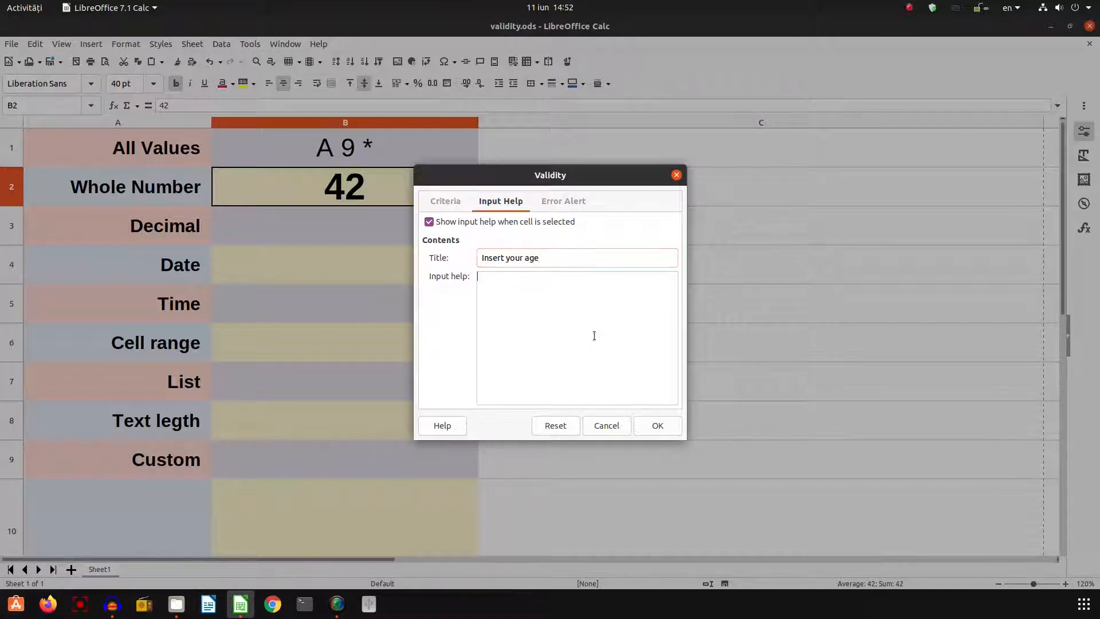
text(Insert your age in full years)
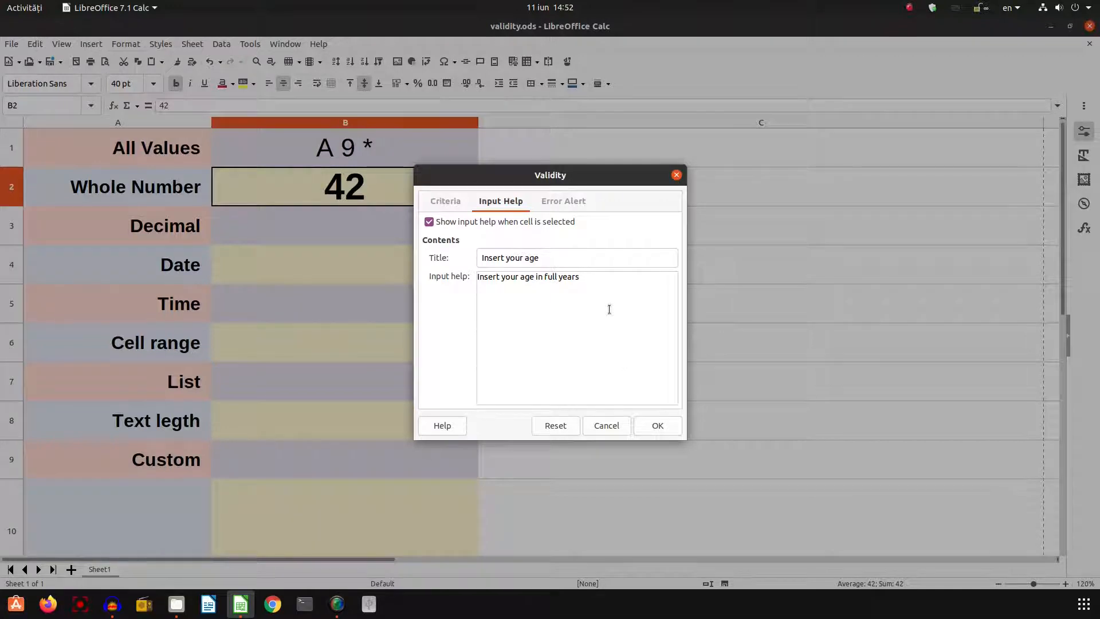
text(, round the months to the apr)
key(BackSpace)
key(BackSpace)
key(BackSpace)
key(BackSpace)
key(BackSpace)
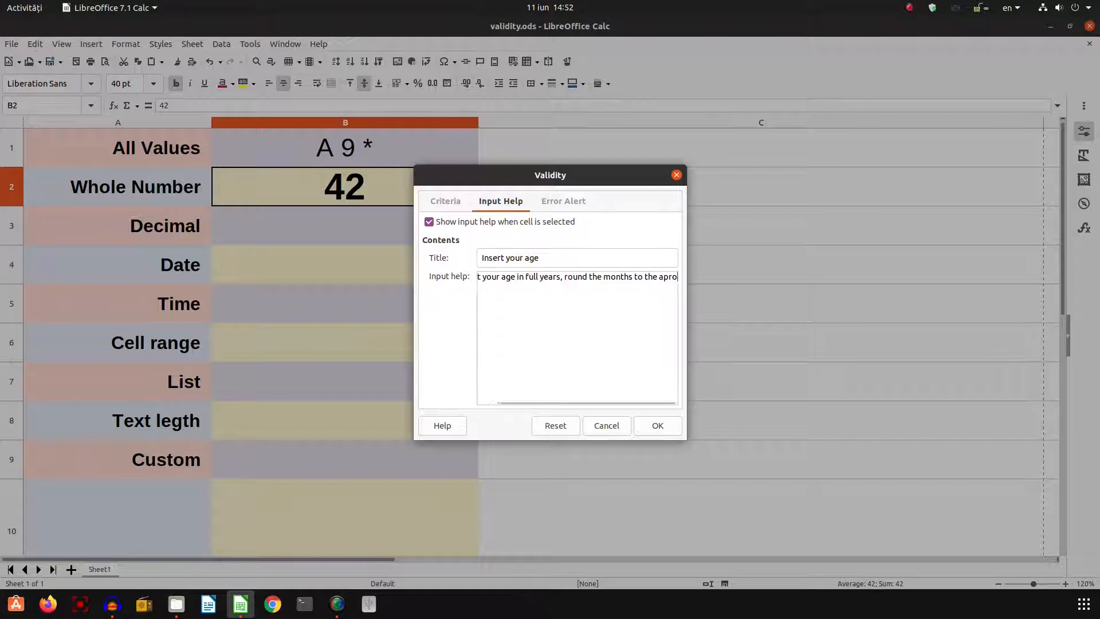
text(next year)
click(668, 425)
click(448, 231)
click(430, 189)
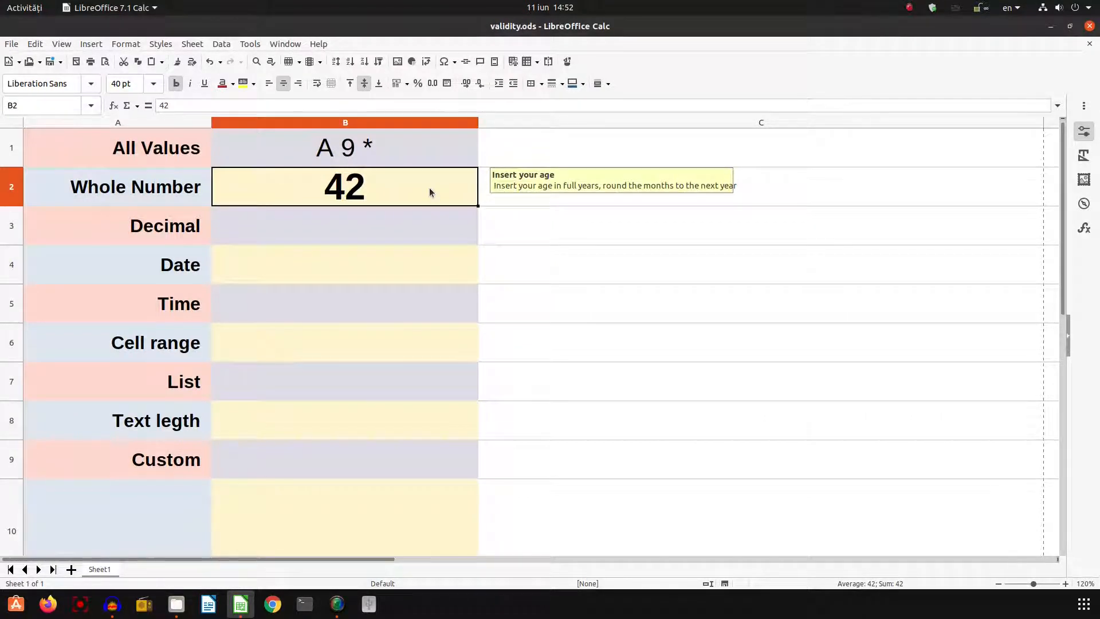
- Set the error alert action of B2's validity rule to Warning and apply it
right_click(376, 180)
click(396, 262)
click(545, 201)
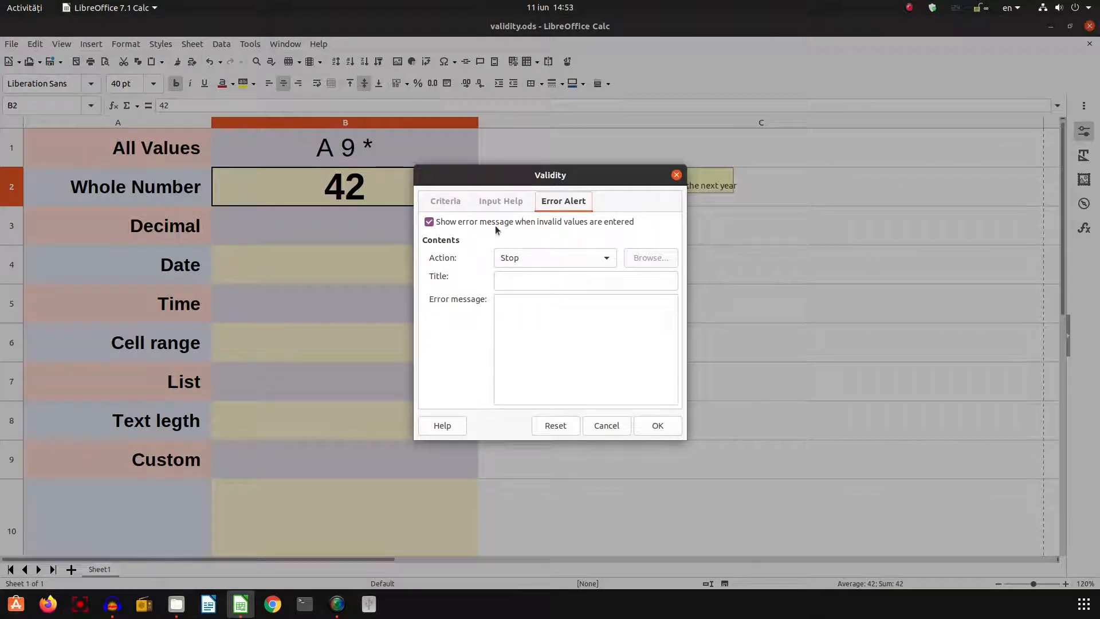
click(509, 260)
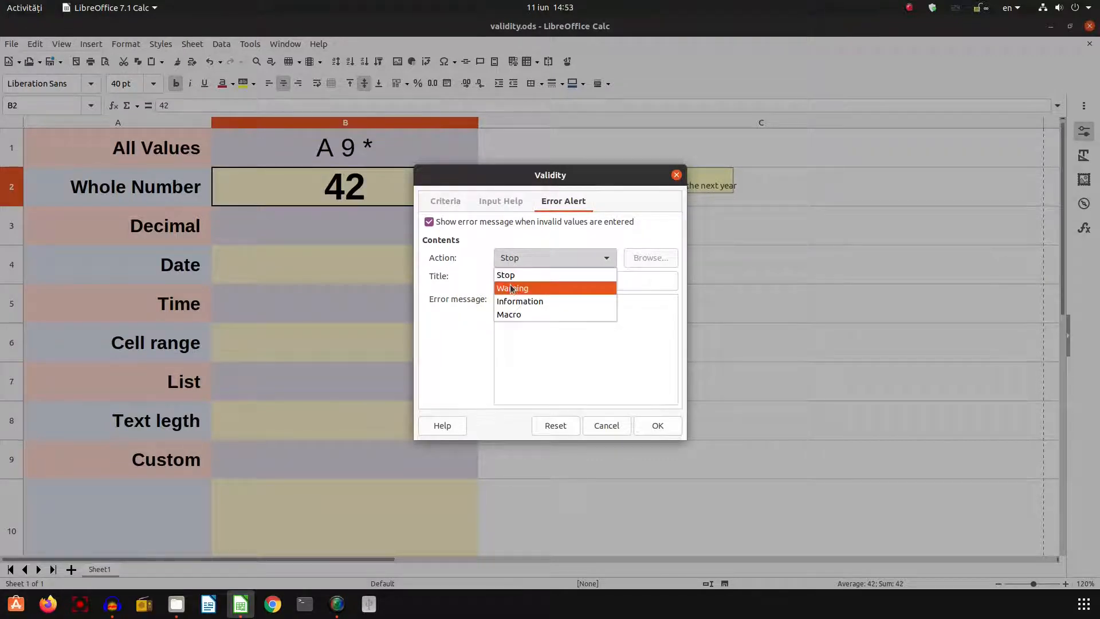
click(511, 289)
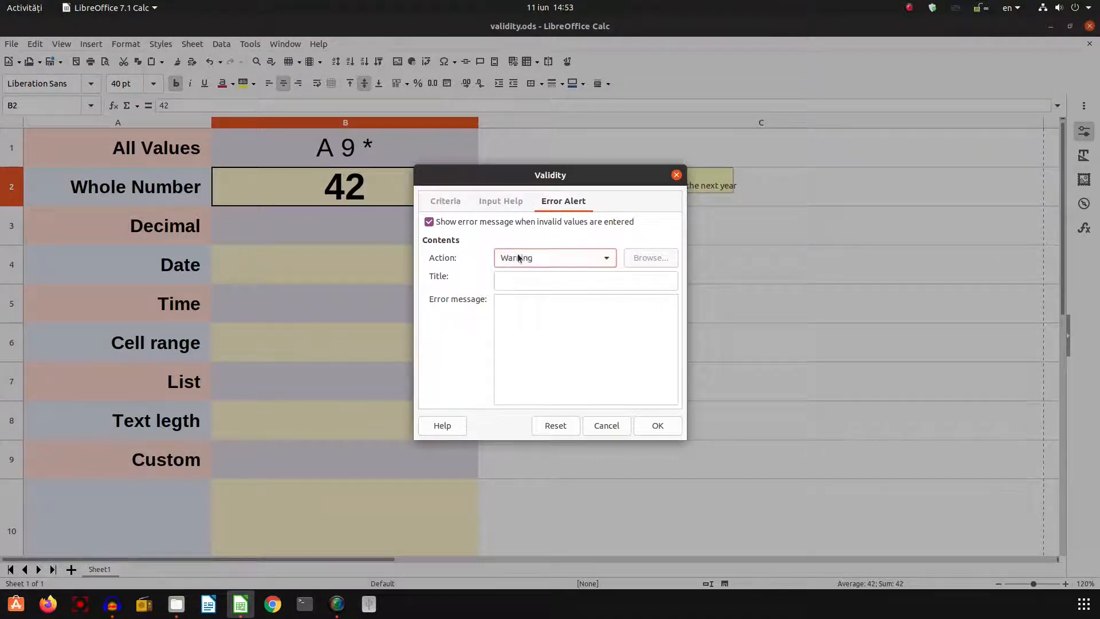
click(658, 426)
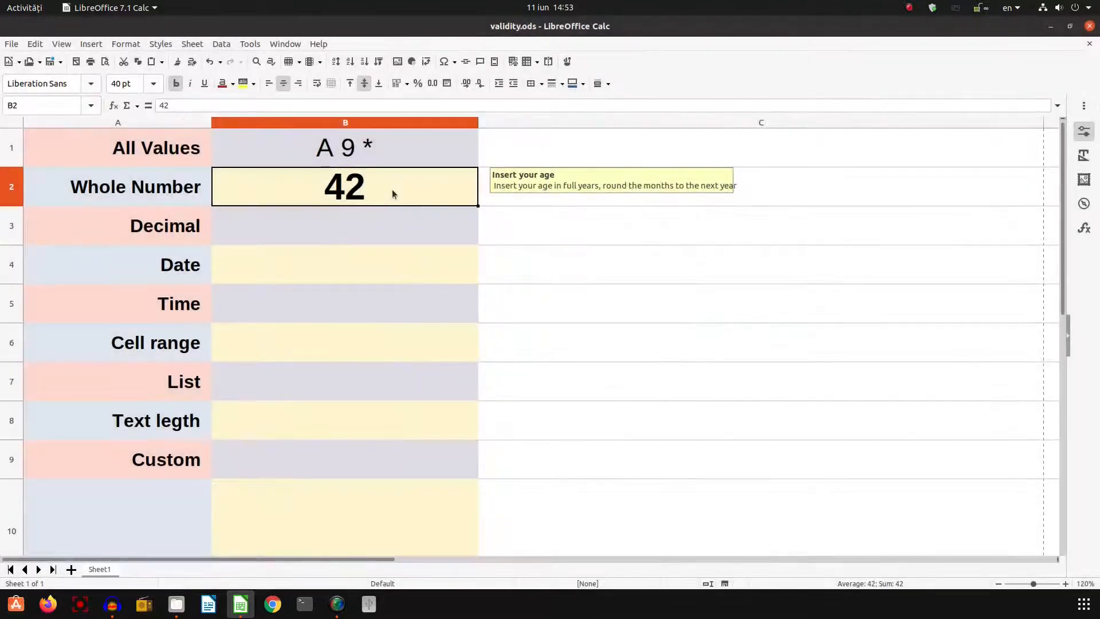
- Try to enter 200 in cell B2 and cancel the entry at the warning
text(200)
key(Return)
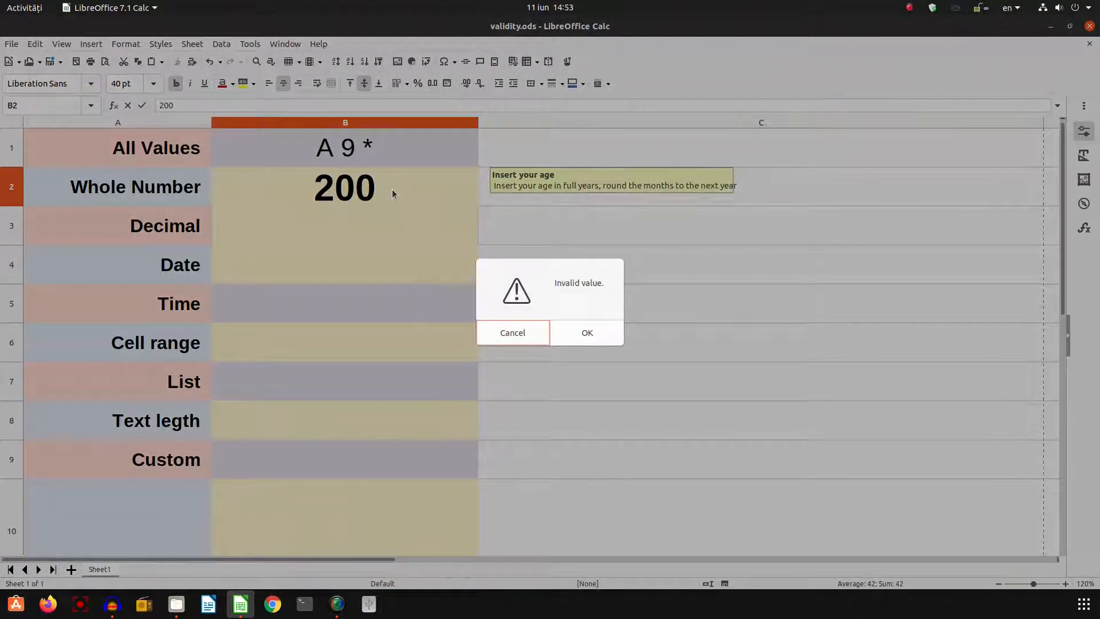
click(518, 336)
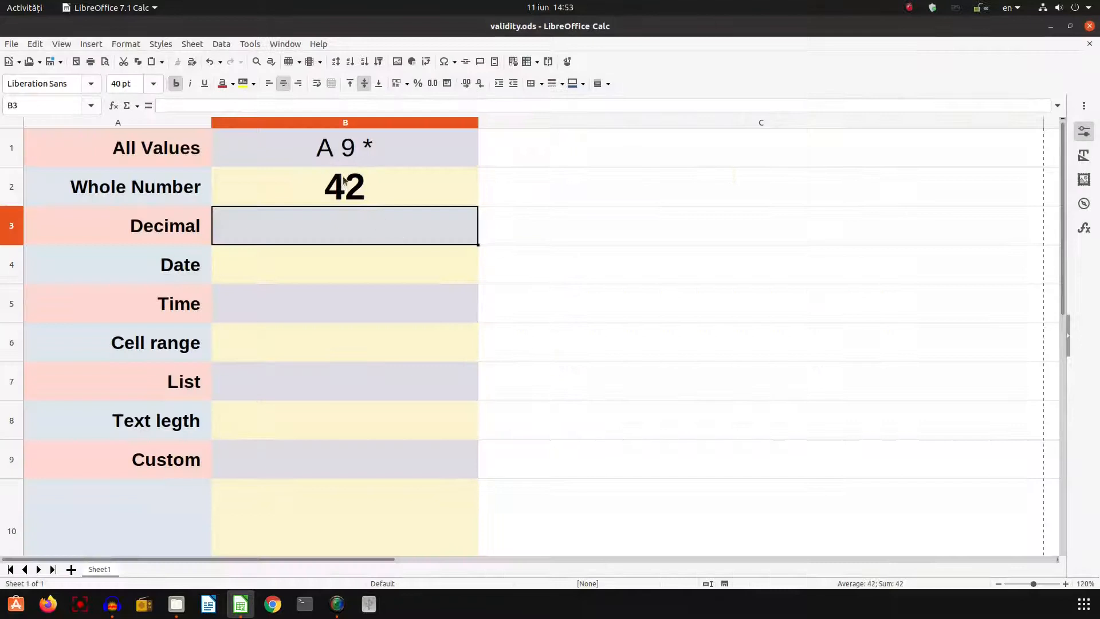
- Review the error alert action choices for B2's validity rule and apply the rule with Warning
click(359, 194)
right_click(359, 189)
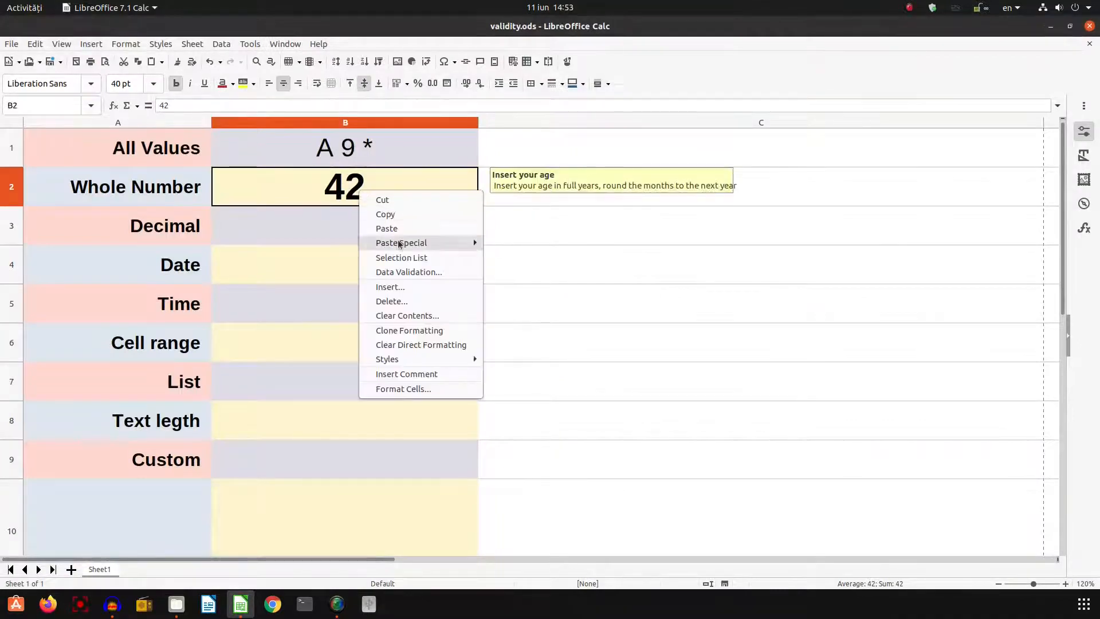
click(395, 270)
click(522, 259)
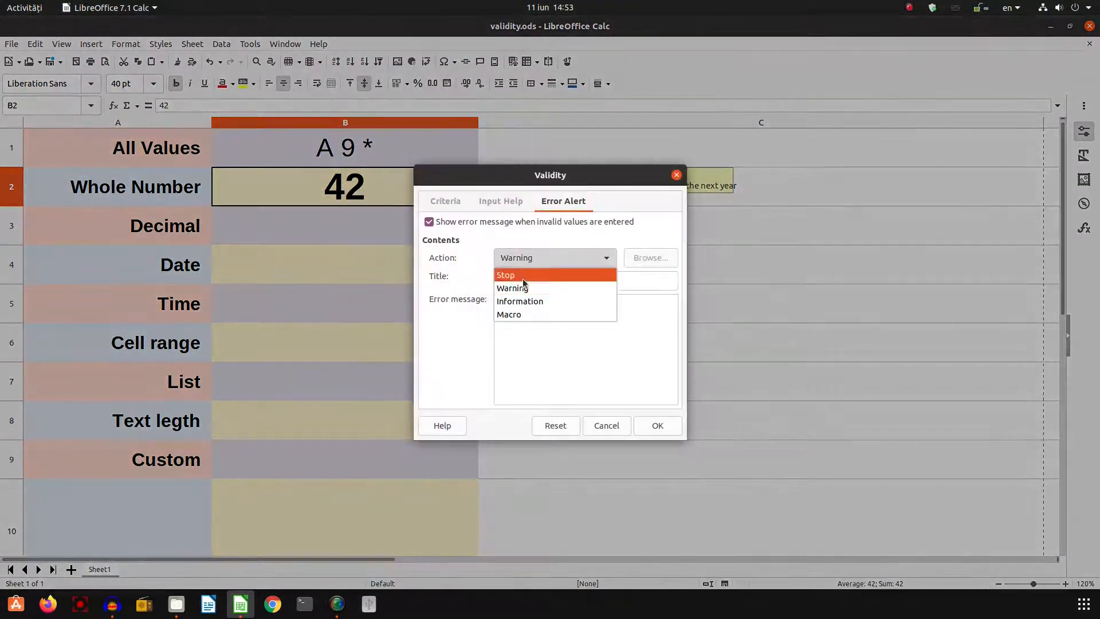
click(522, 276)
click(659, 425)
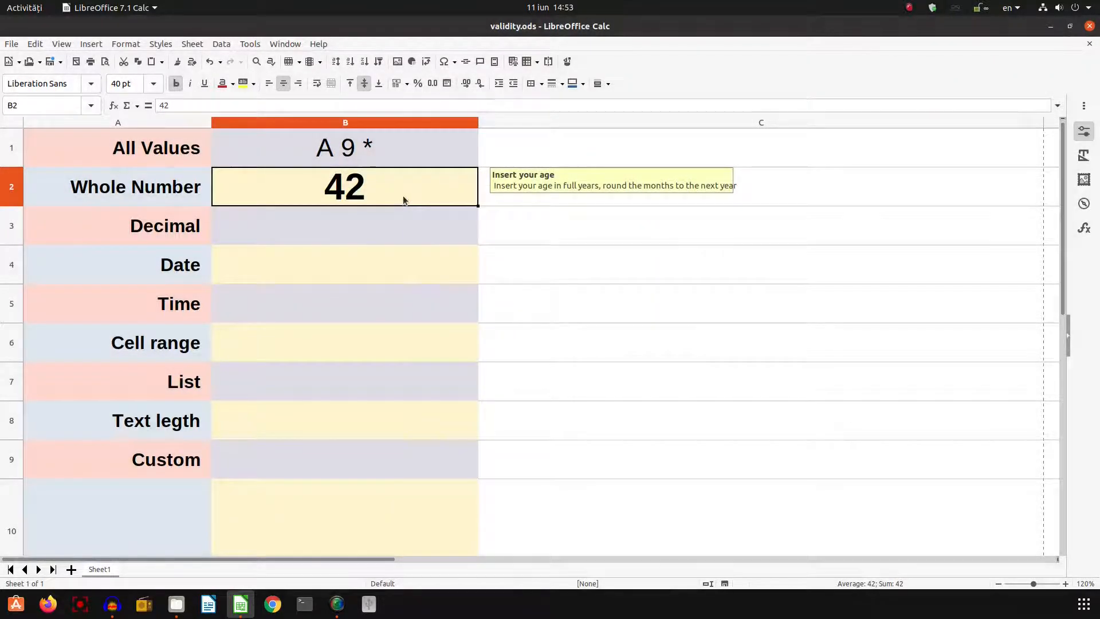
- Enter 200 in cell B2, accept the value despite the warning, and reselect the cell
text(200)
key(Return)
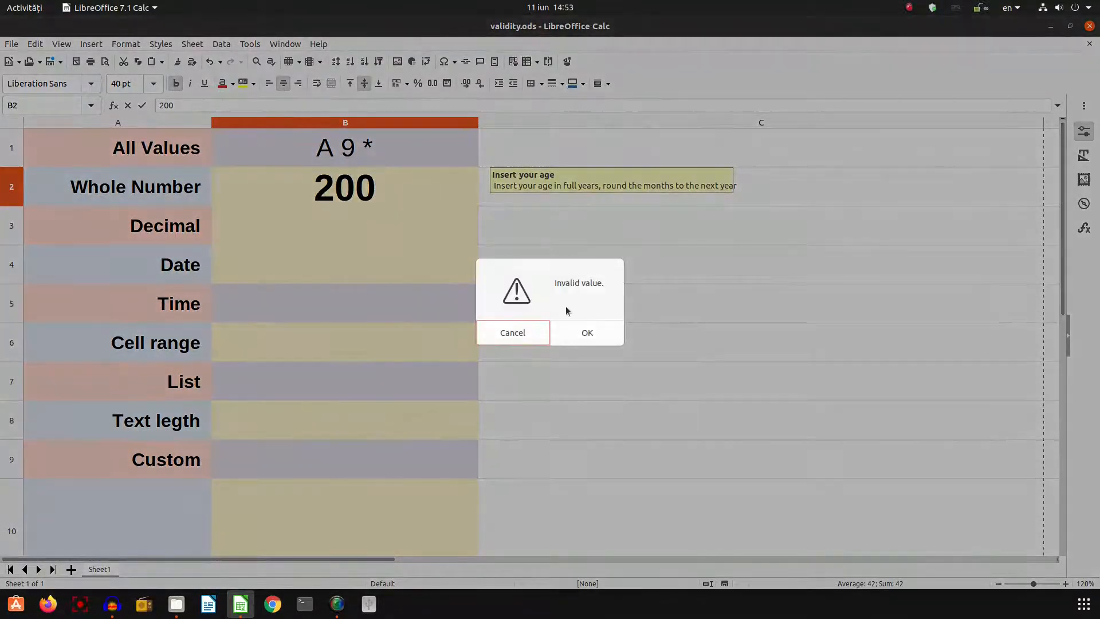
click(585, 331)
click(401, 197)
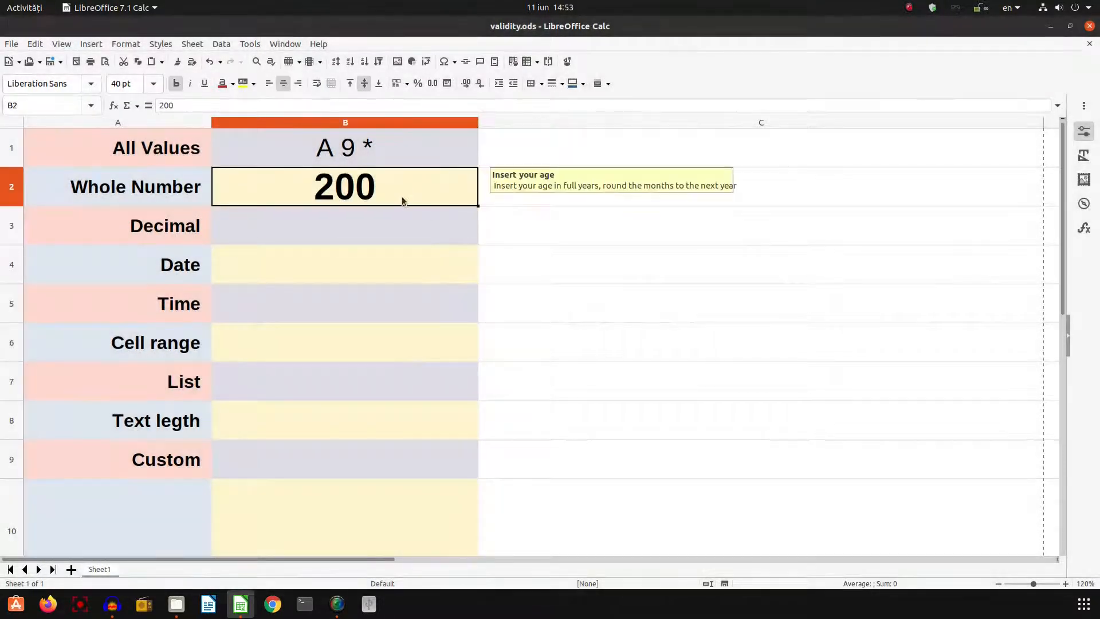
- Mark the sheet's invalid data using the Detective
click(252, 45)
mouse_move(224, 45)
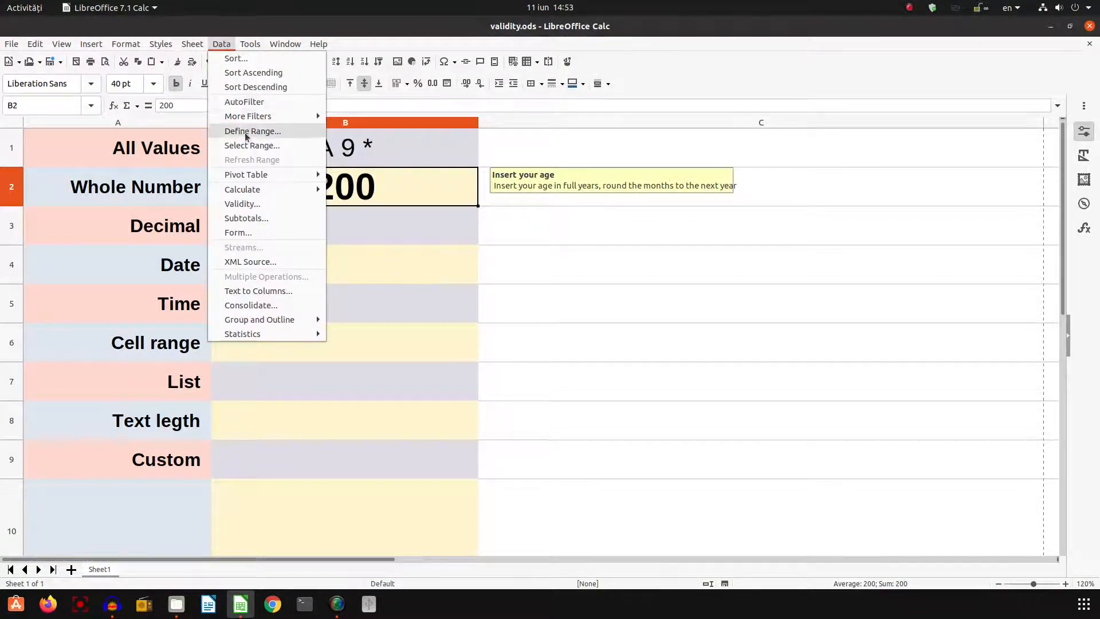
mouse_move(277, 216)
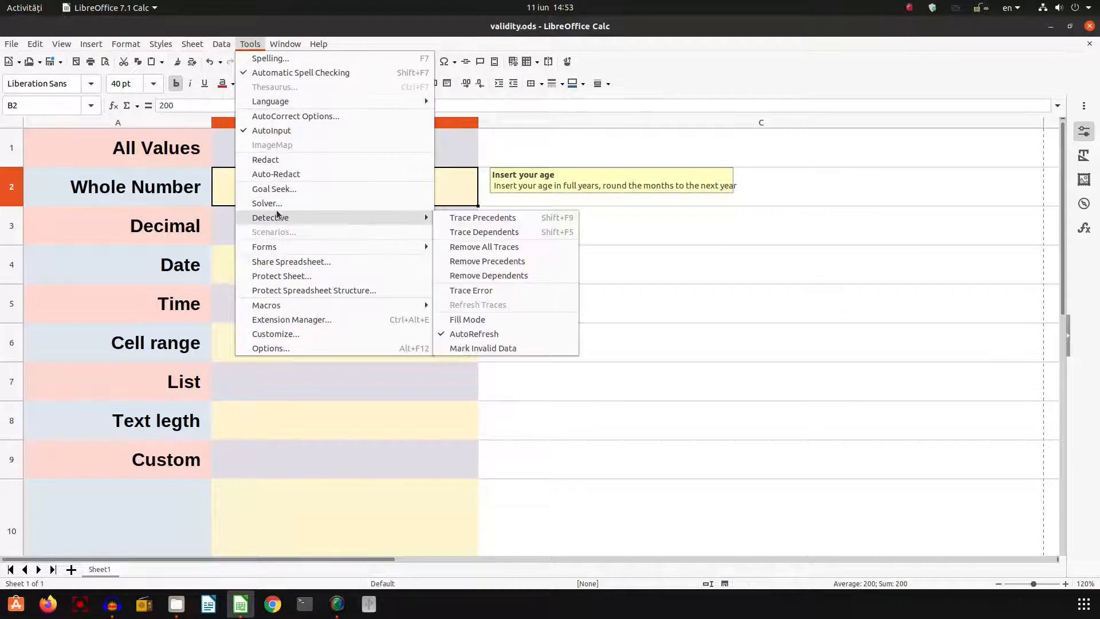
click(487, 348)
right_click(486, 352)
click(367, 280)
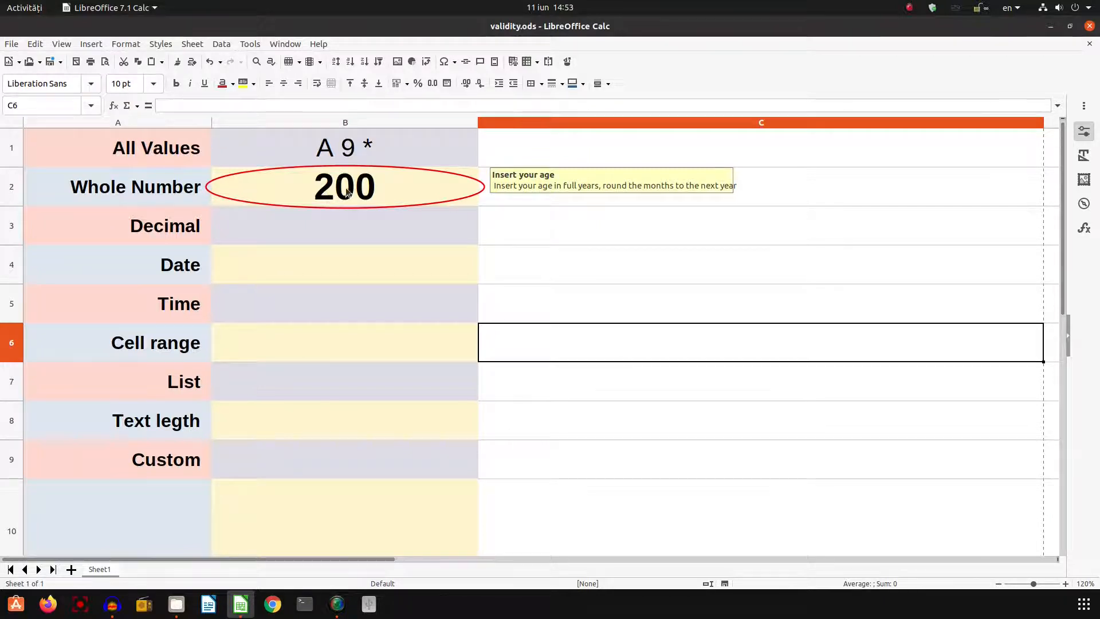
- Set the error alert action of B2's validity rule to Information and apply it
right_click(368, 191)
click(404, 270)
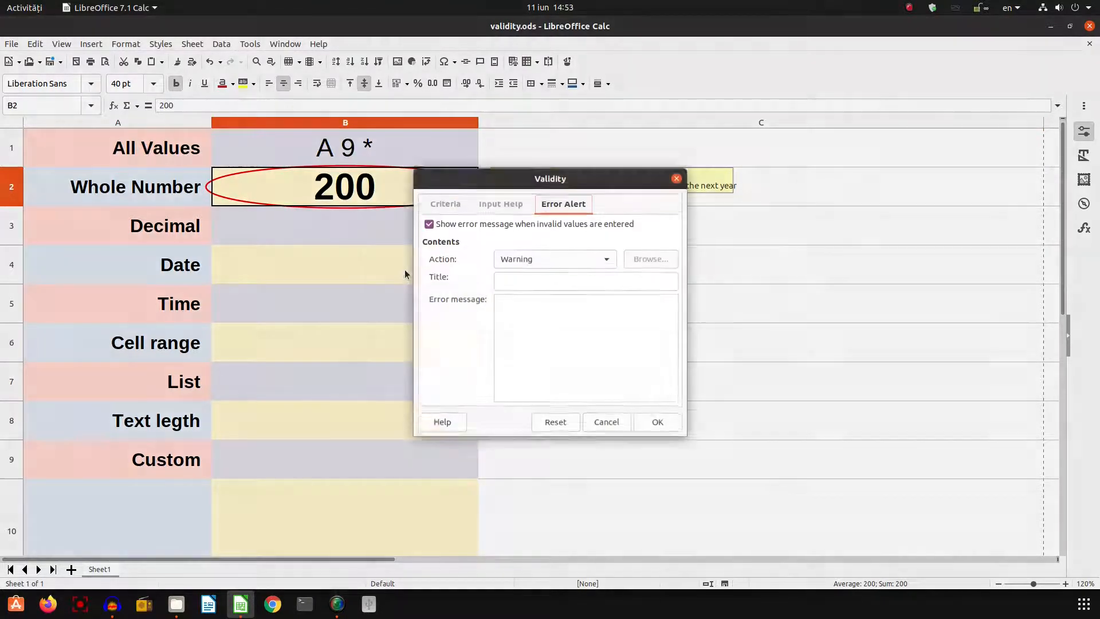
click(516, 259)
click(524, 302)
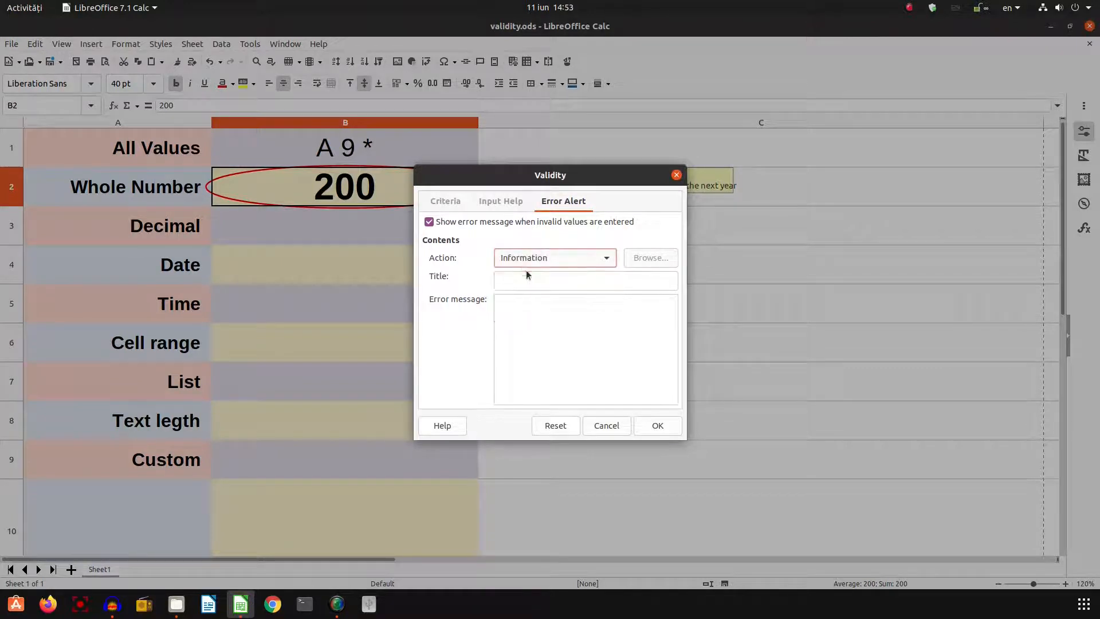
click(654, 427)
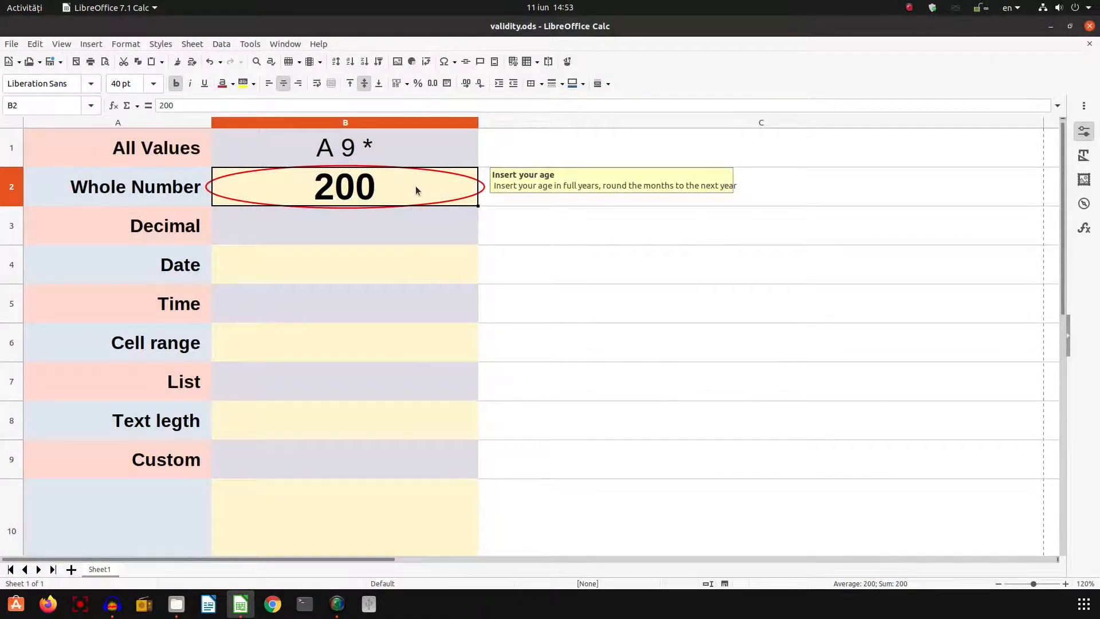
- Try to enter 300 in cell B2 and cancel the entry at the information alert
text(300)
key(Return)
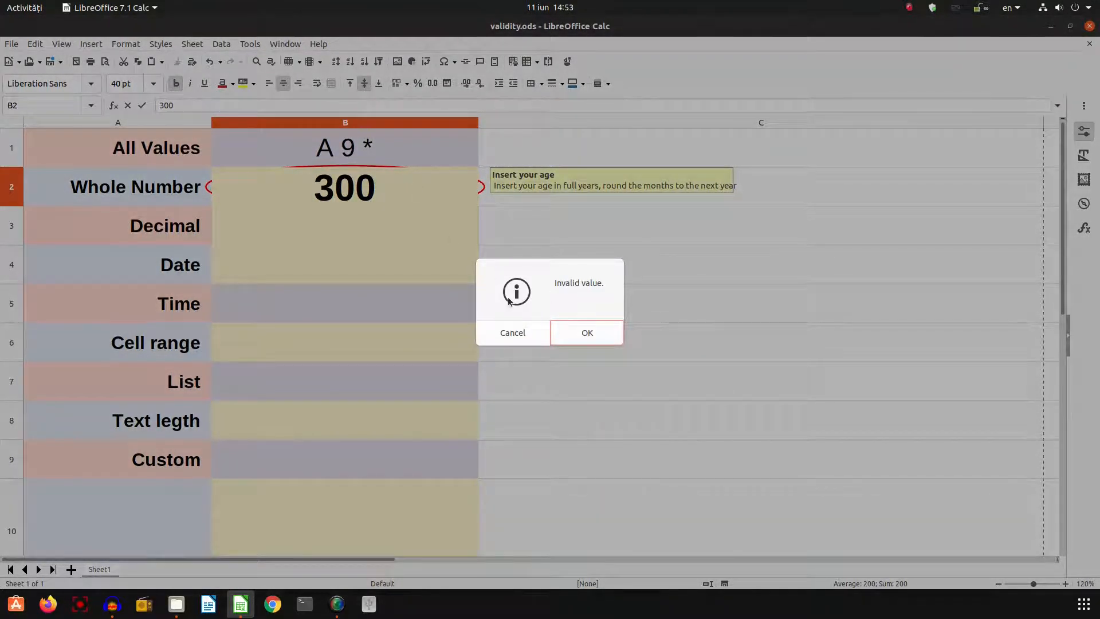
click(526, 335)
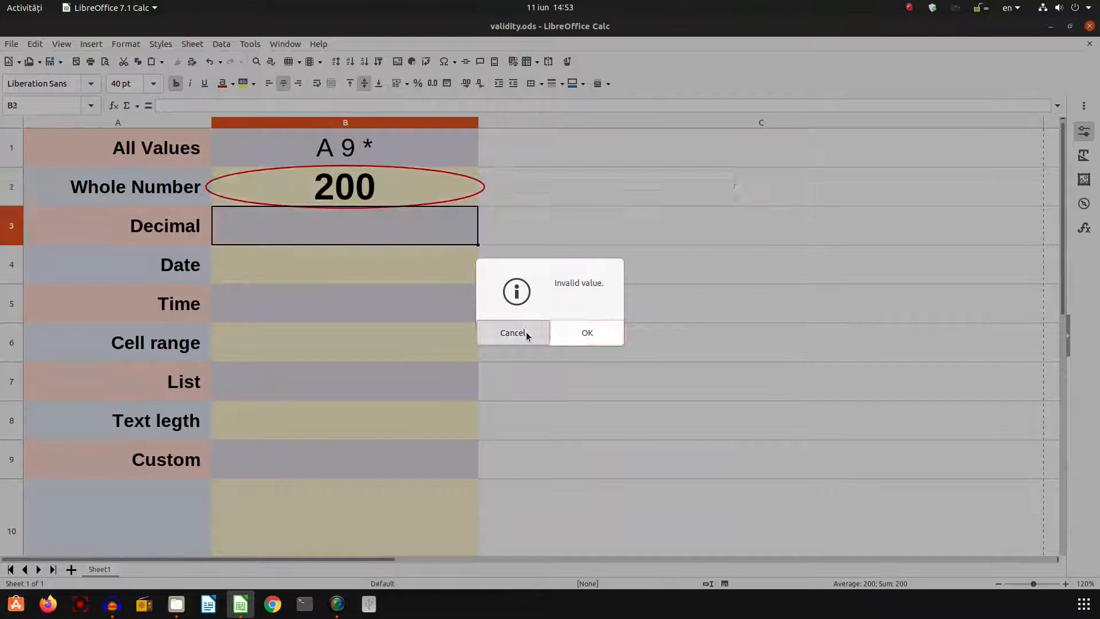
- Enter 300 in cell B2 and accept the value at the information alert
click(372, 193)
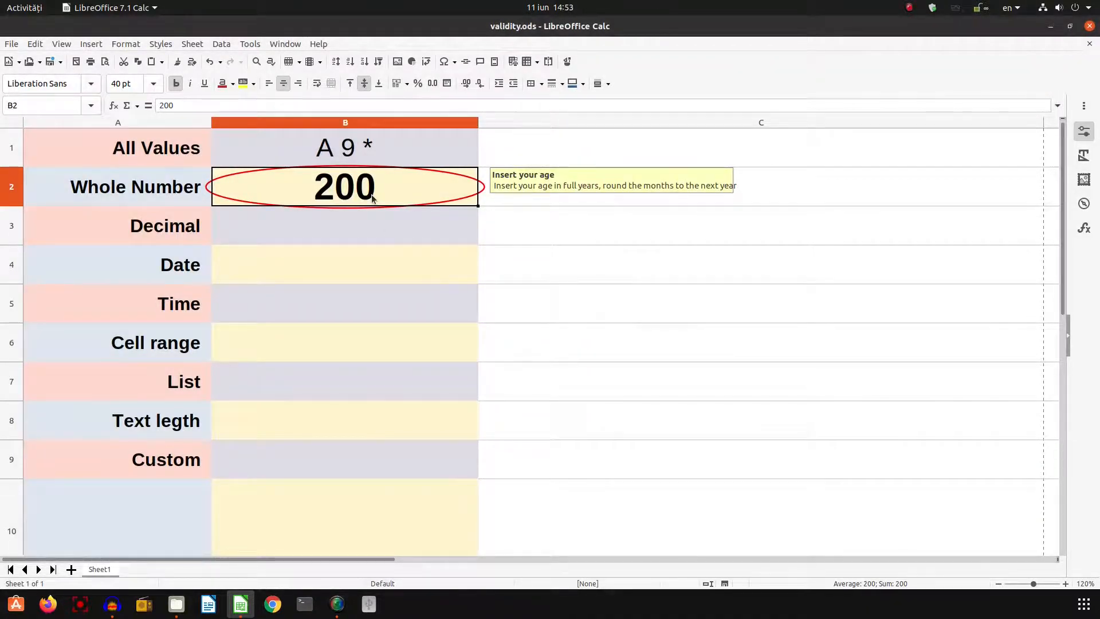
right_click(371, 194)
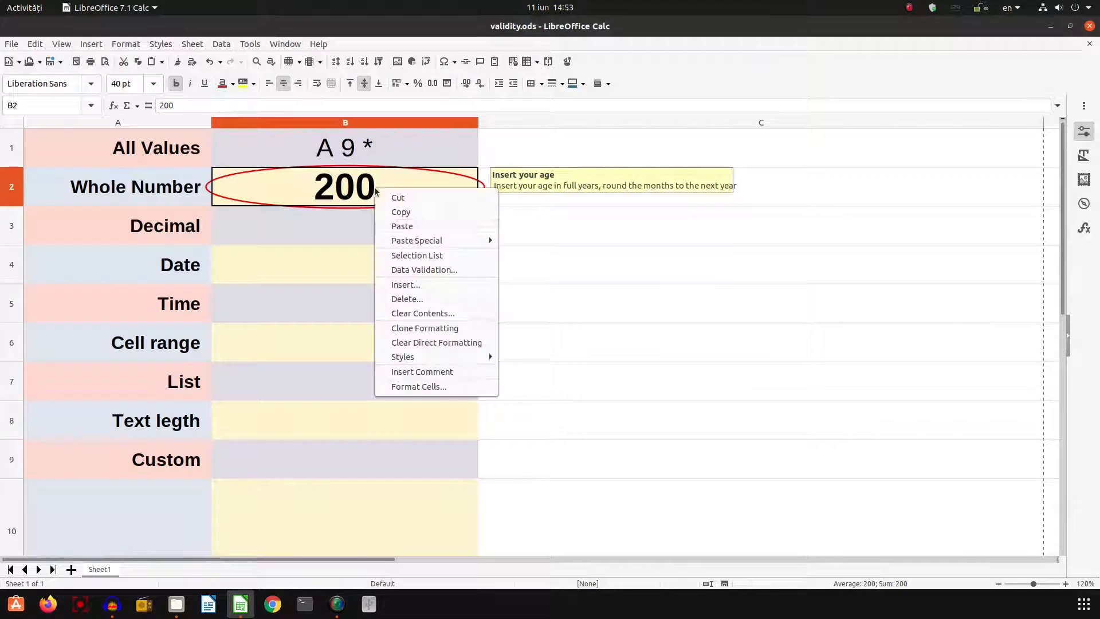
click(339, 196)
text(300)
key(Return)
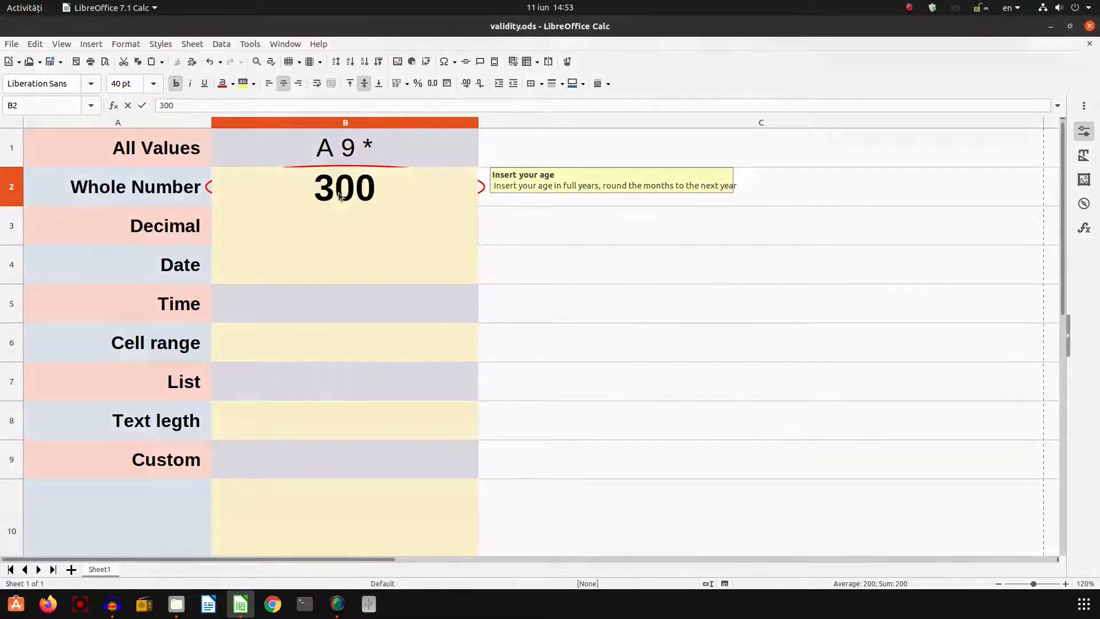
click(612, 338)
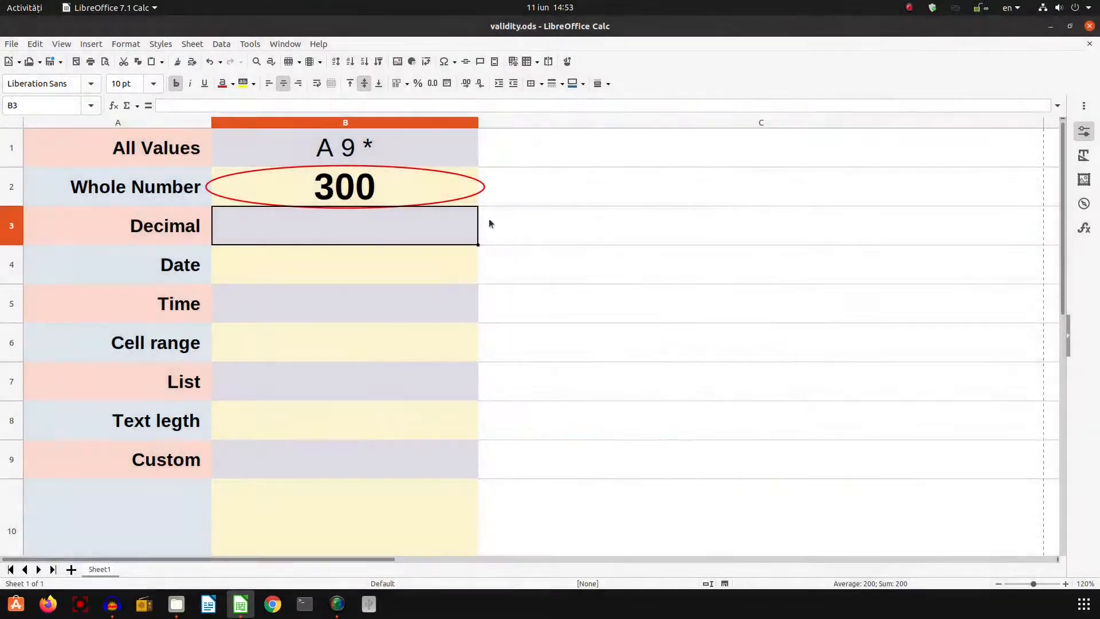
- Give B2's error alert the title "The age is wrong" and the message "Please insert the right value", and apply it
click(436, 195)
right_click(426, 186)
click(469, 265)
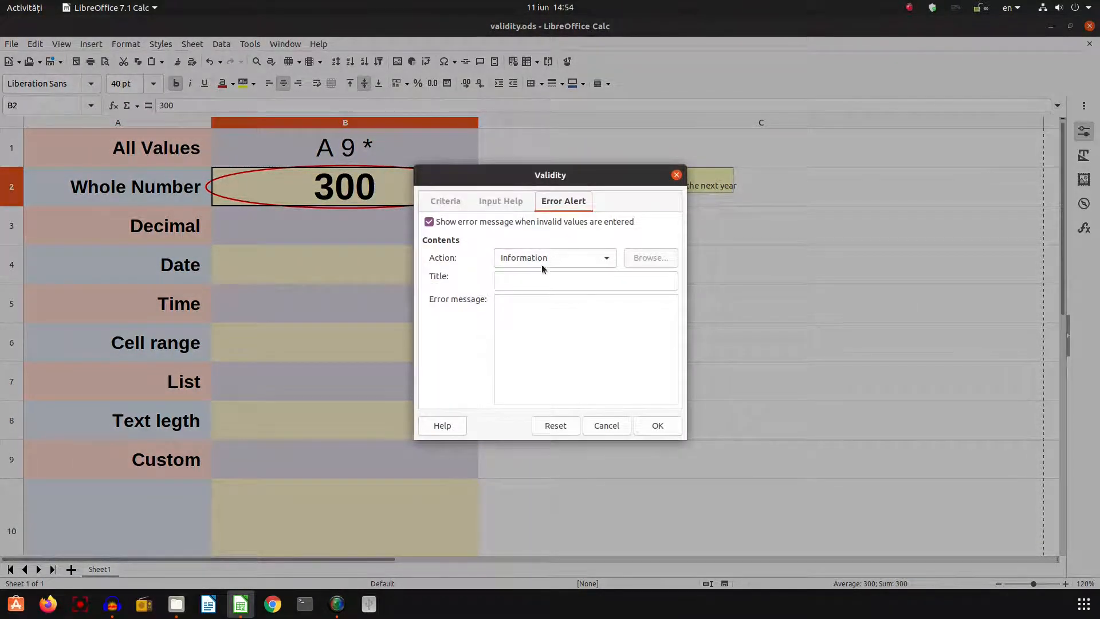
click(531, 278)
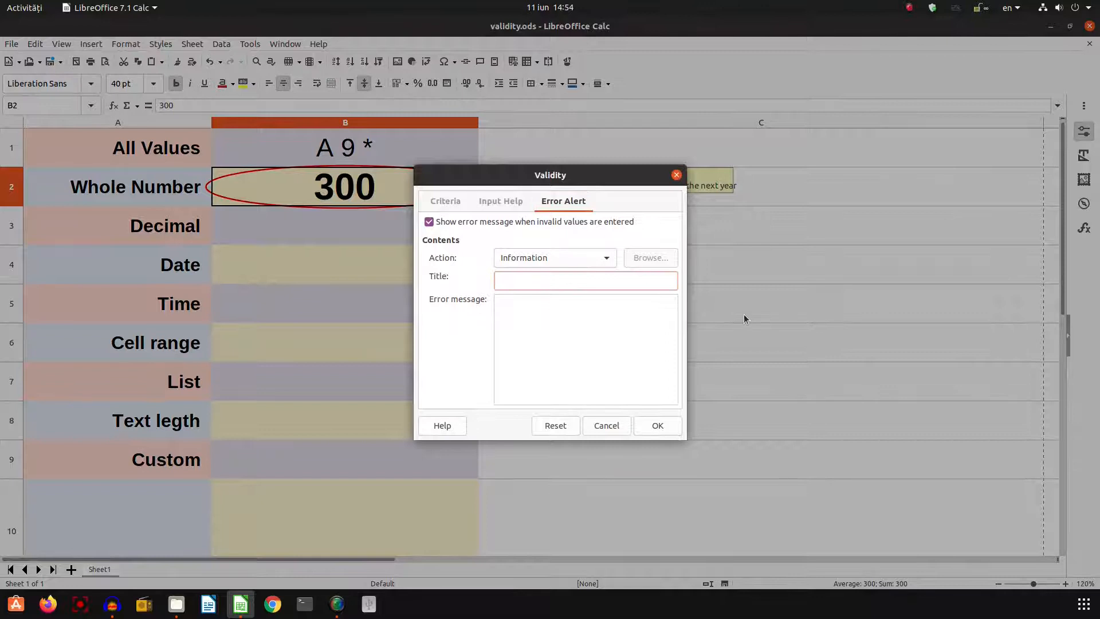
text(The age is wrong)
click(563, 334)
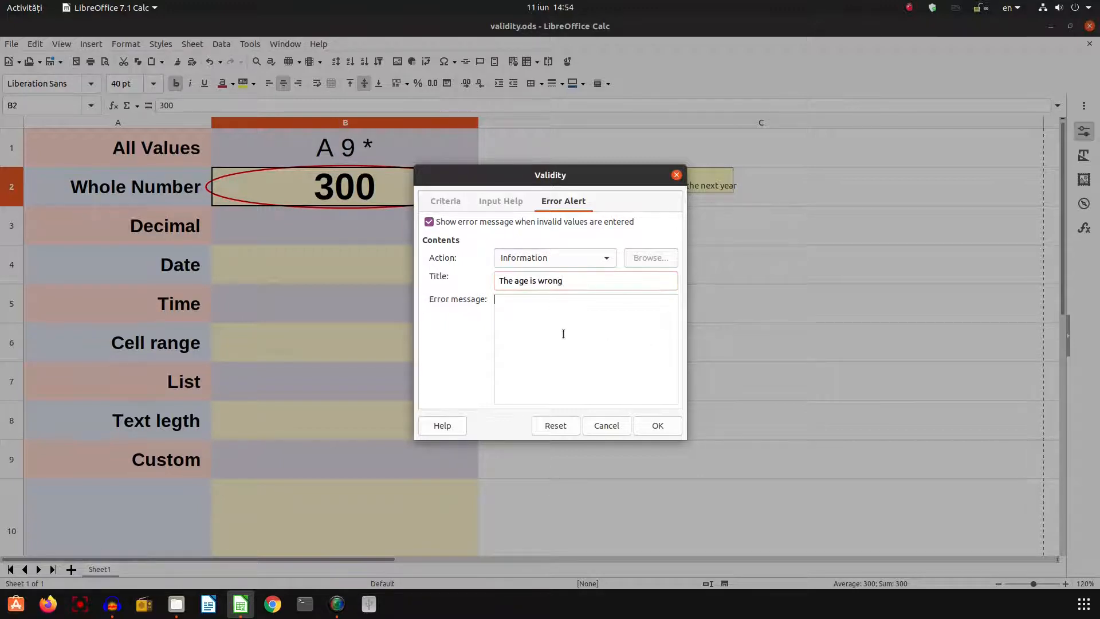
text(Please insert the right value)
click(643, 424)
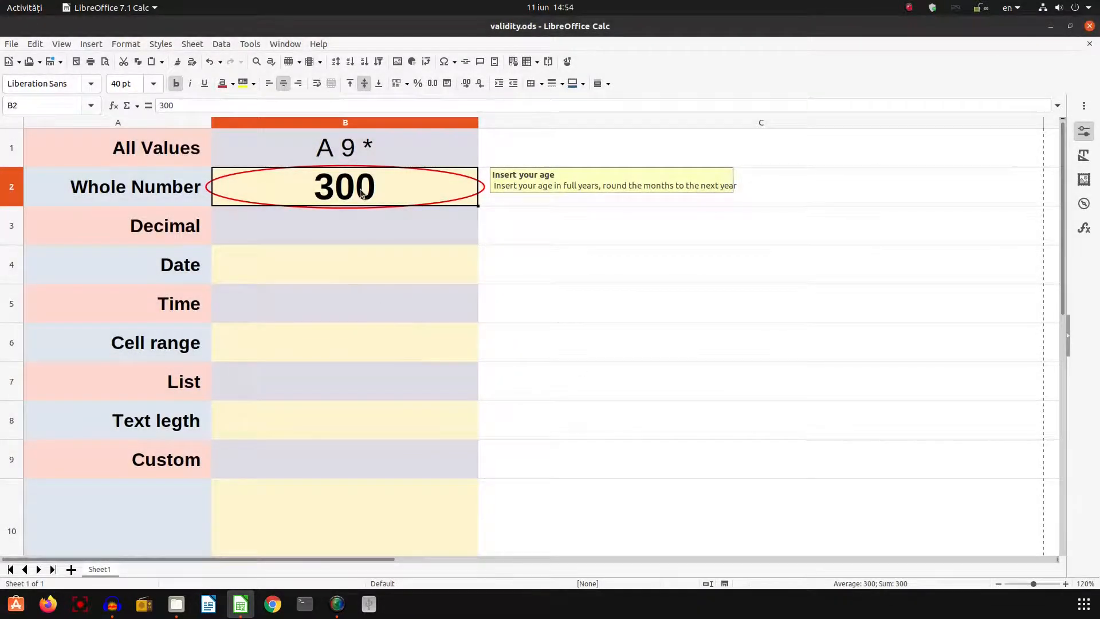
- Enter 400 in cell B2, accept it at the custom alert, and replace it with 20
text(400)
key(Return)
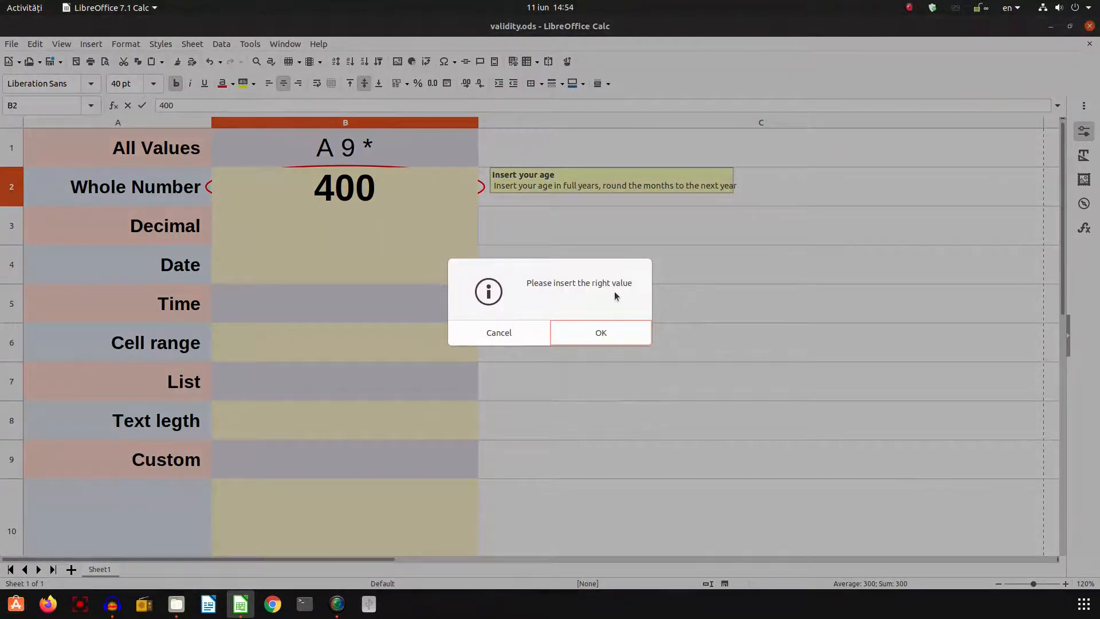
click(610, 329)
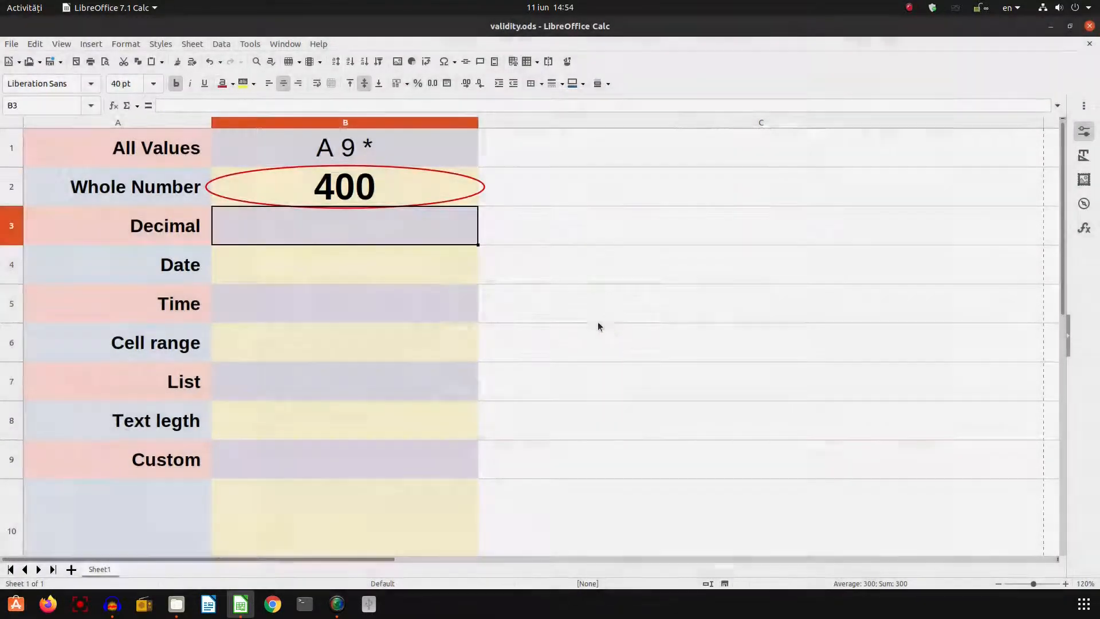
click(398, 185)
text(20)
key(Return)
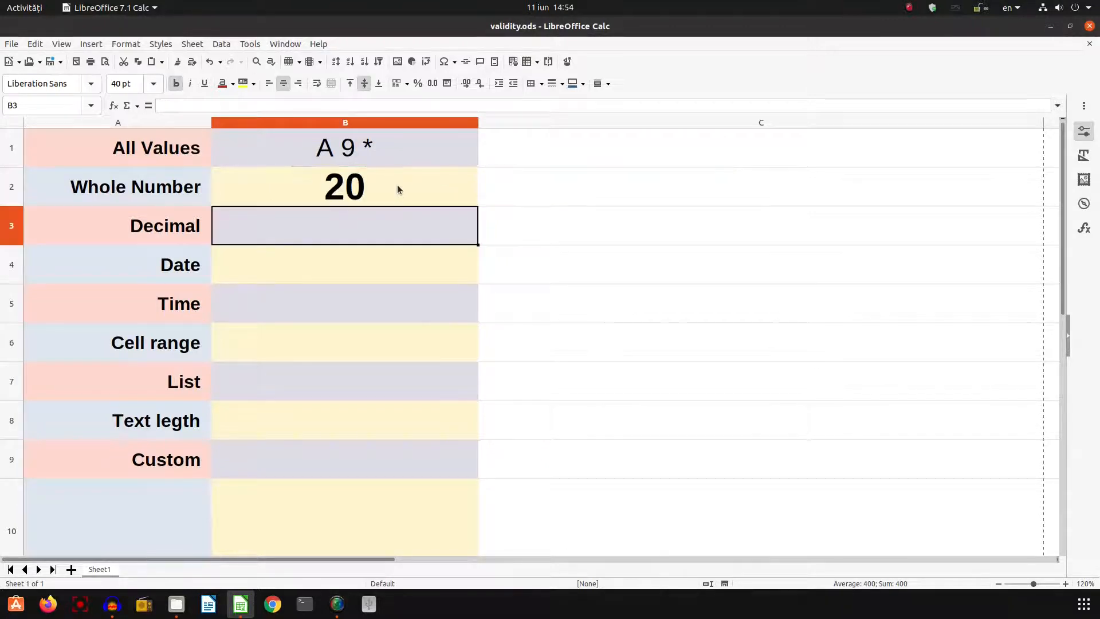
- Replace the value in cell B2 with 300 and accept it at the alert
click(367, 184)
text(300)
key(Return)
key(Return)
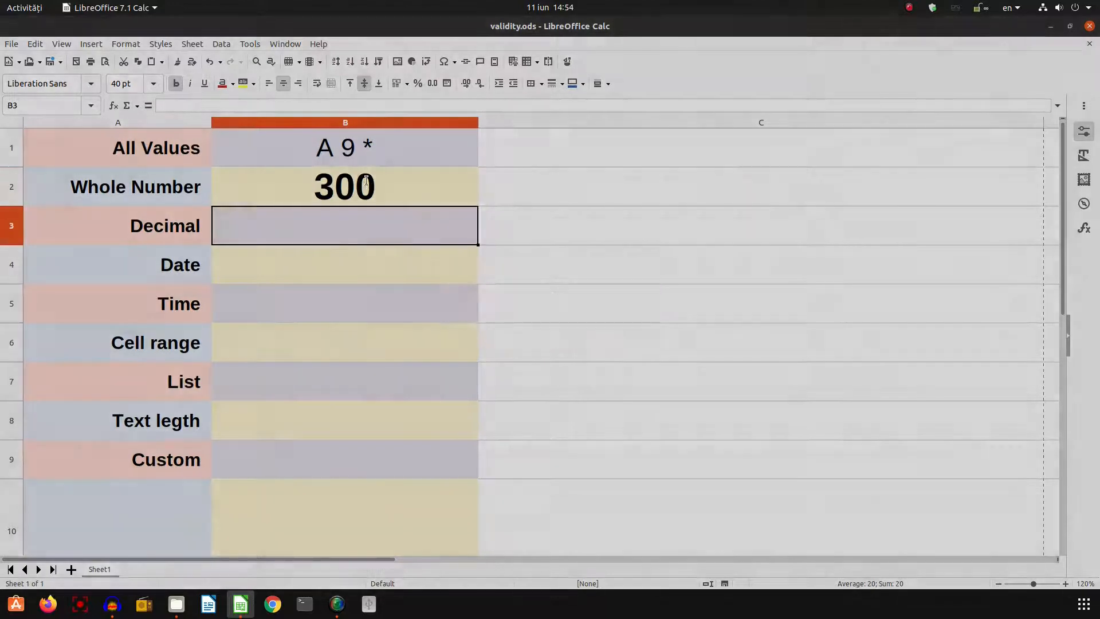
- Mark the sheet's invalid data using the Detective
click(369, 185)
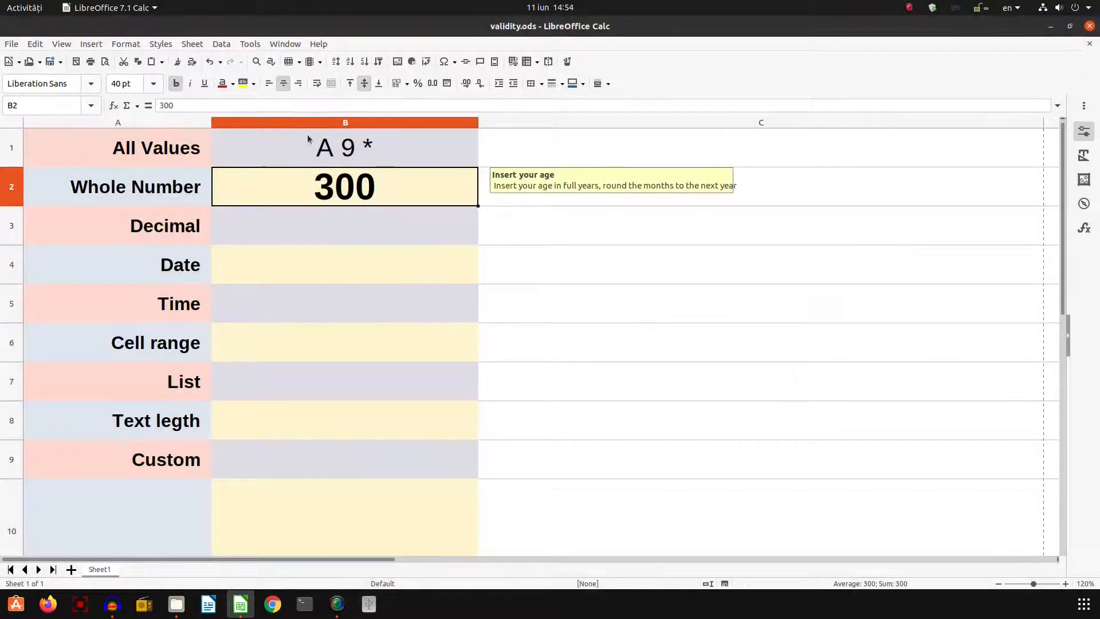
click(250, 43)
mouse_move(283, 221)
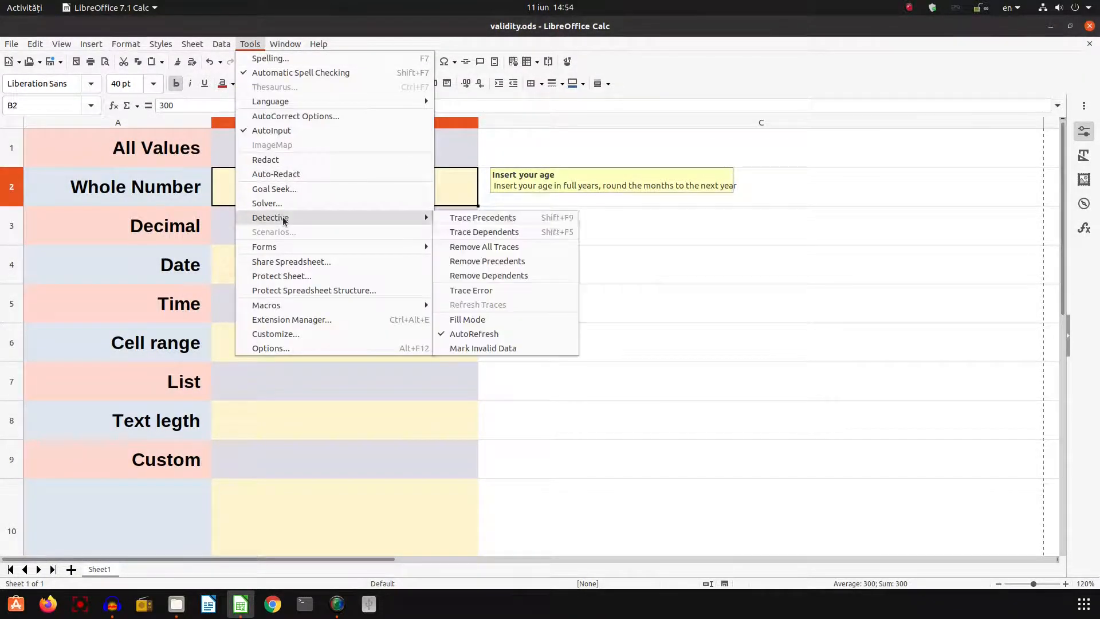
click(483, 348)
- Edit the value in cell B2 to 30
click(422, 228)
click(404, 194)
double_click(405, 194)
key(BackSpace)
key(Return)
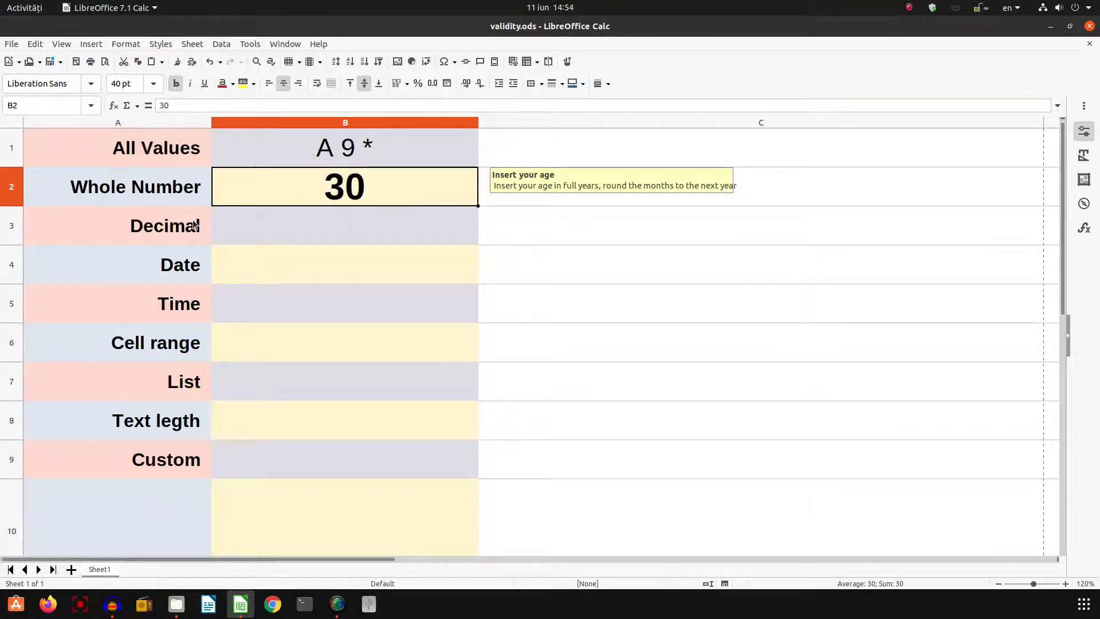
click(233, 221)
right_click(233, 223)
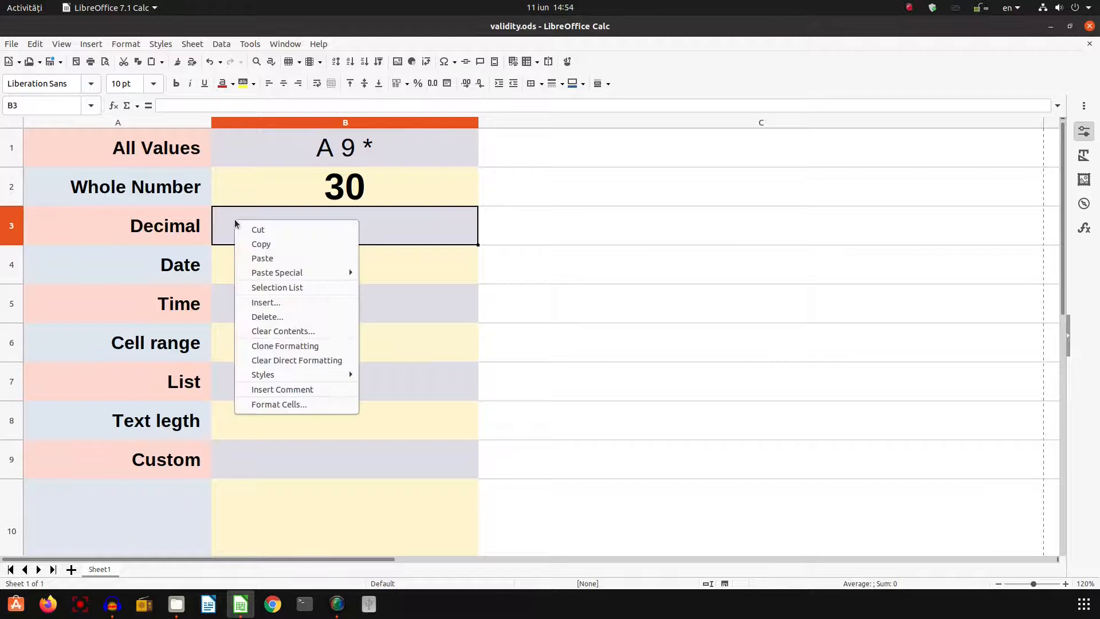
click(236, 220)
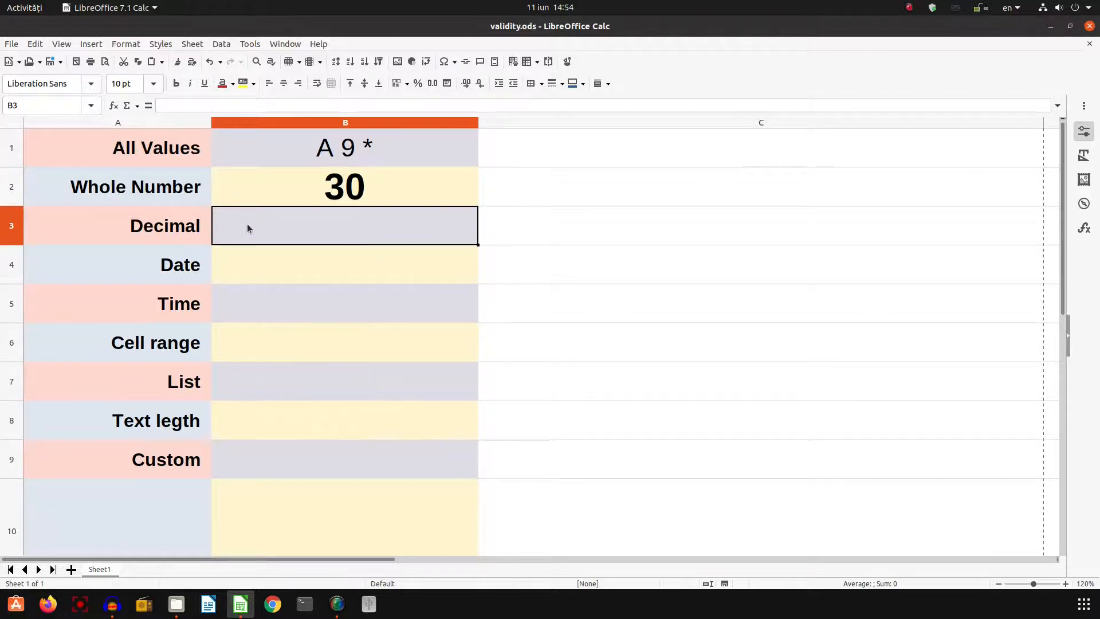
right_click(248, 228)
- Start a validity rule for cell B3 that allows Decimal values within a valid range
click(239, 219)
right_click(239, 217)
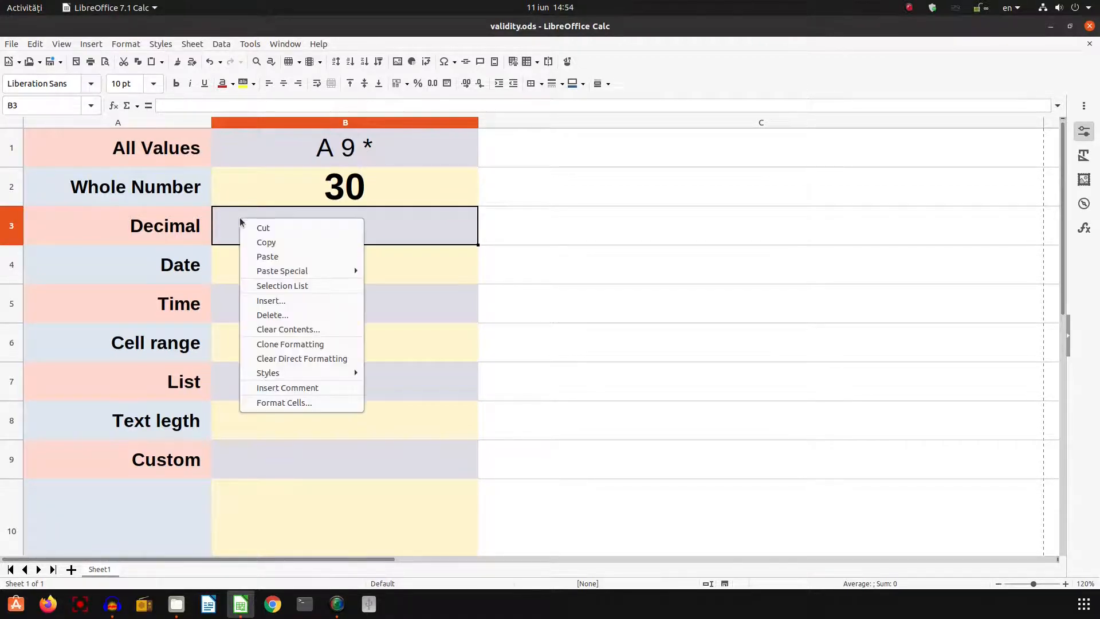
click(252, 44)
click(250, 44)
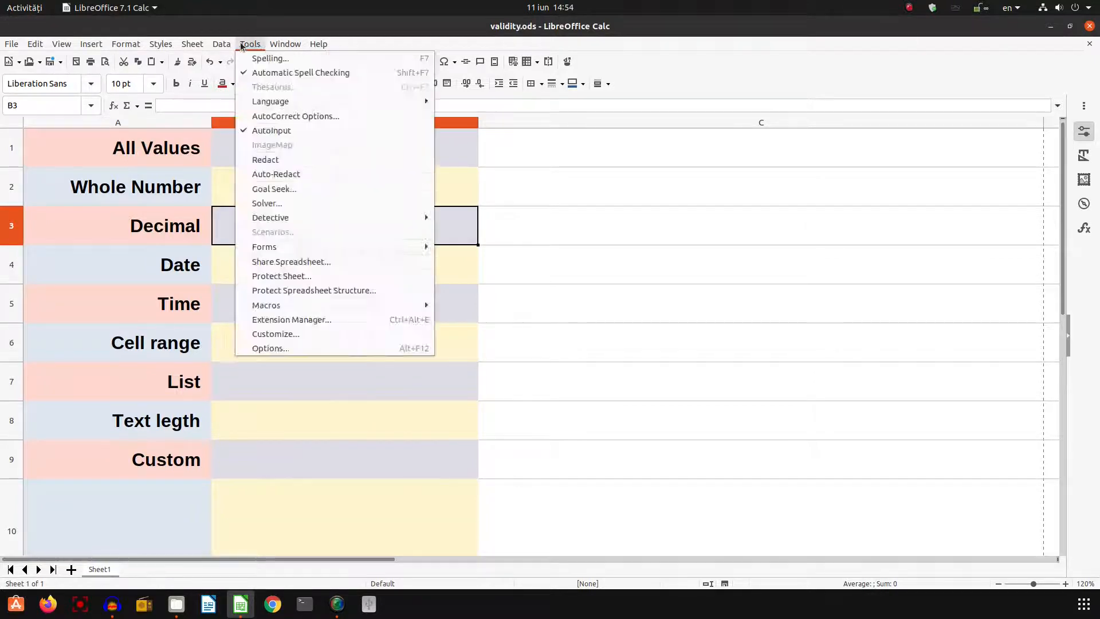
mouse_move(232, 44)
click(242, 204)
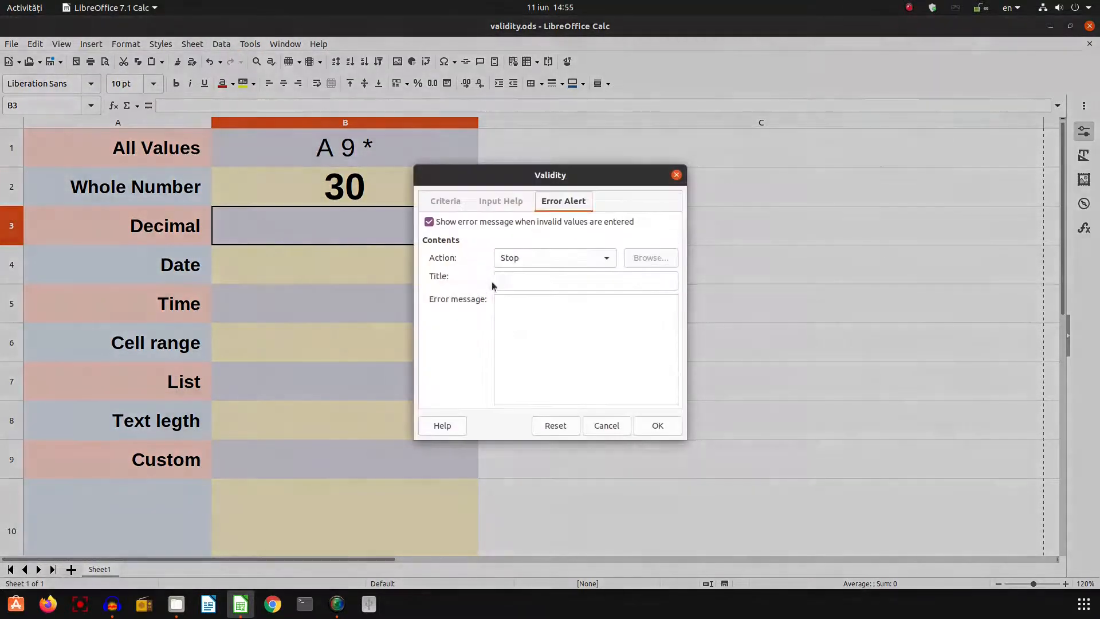
click(445, 201)
click(472, 226)
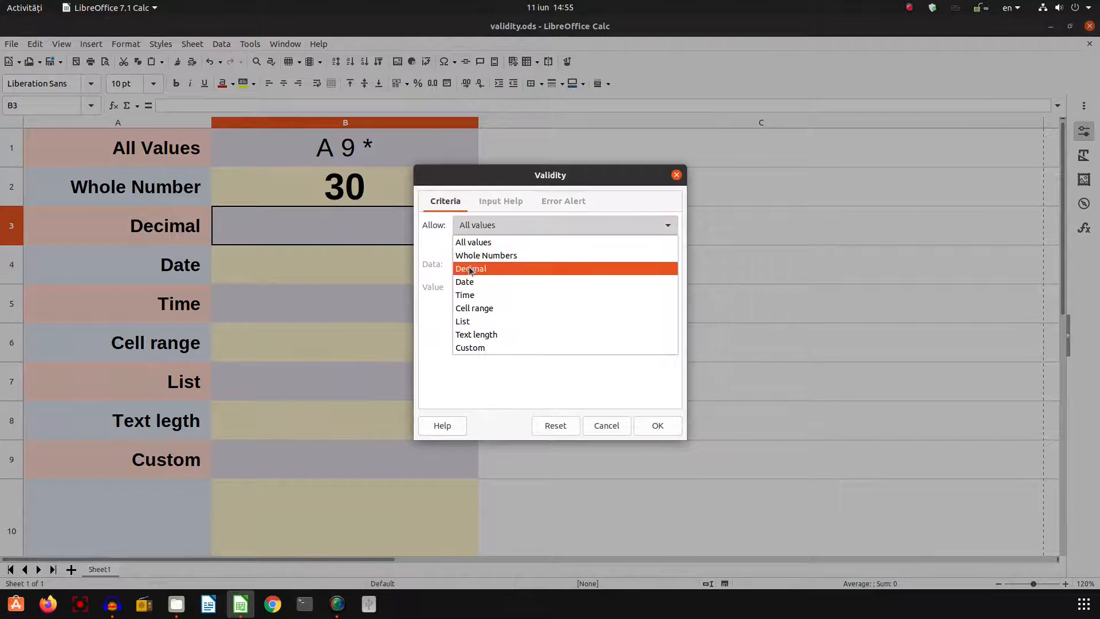
click(477, 265)
click(476, 264)
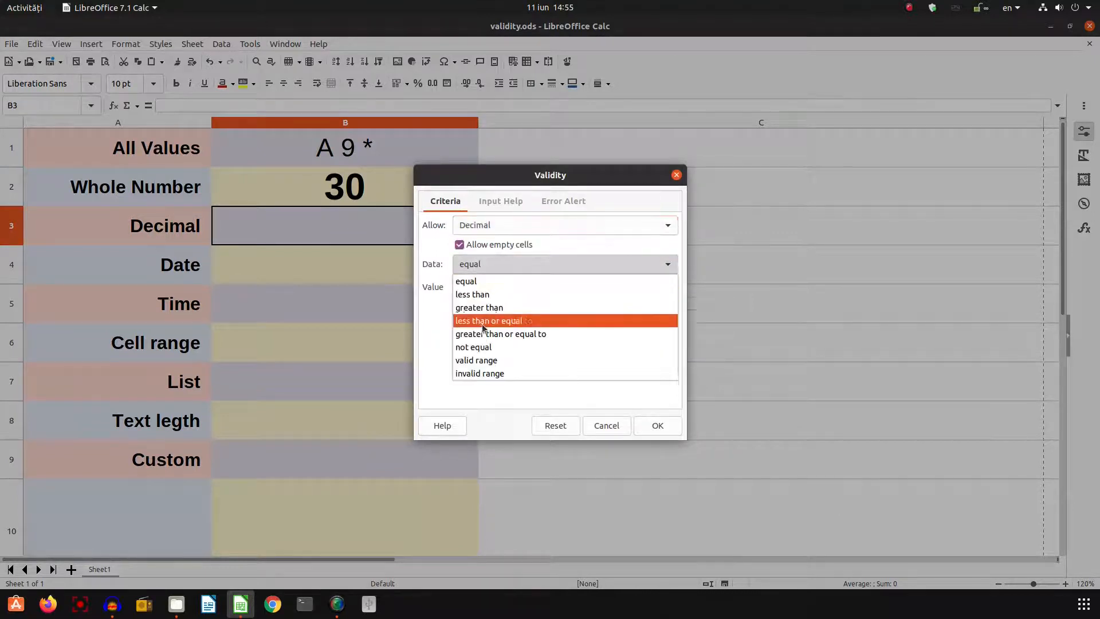
click(484, 361)
- Set the rule's minimum to 0 and maximum to 1000, and apply it
click(485, 285)
text(0)
click(591, 310)
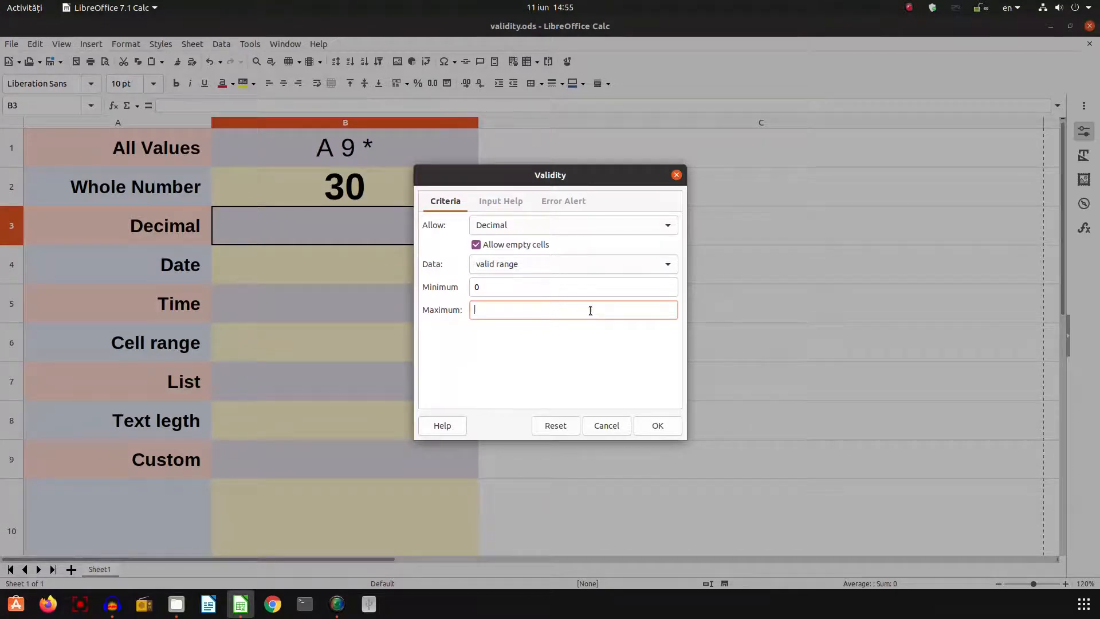
text(1000)
click(654, 425)
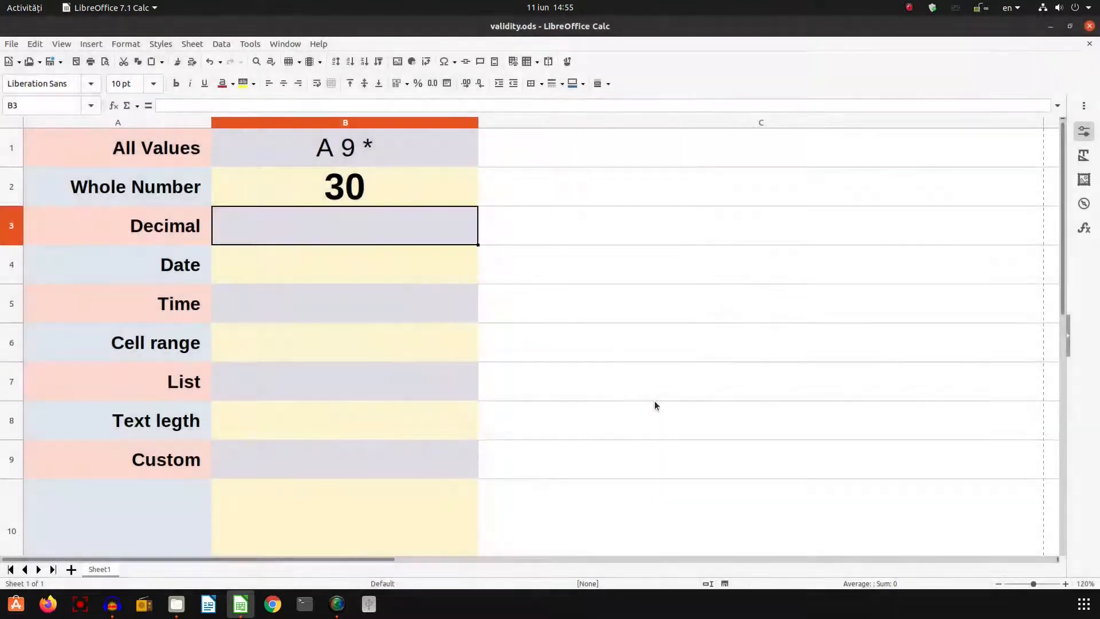
- Set the error alert action of B3's validity rule to Warning and apply it
right_click(378, 227)
click(356, 220)
right_click(356, 222)
click(374, 293)
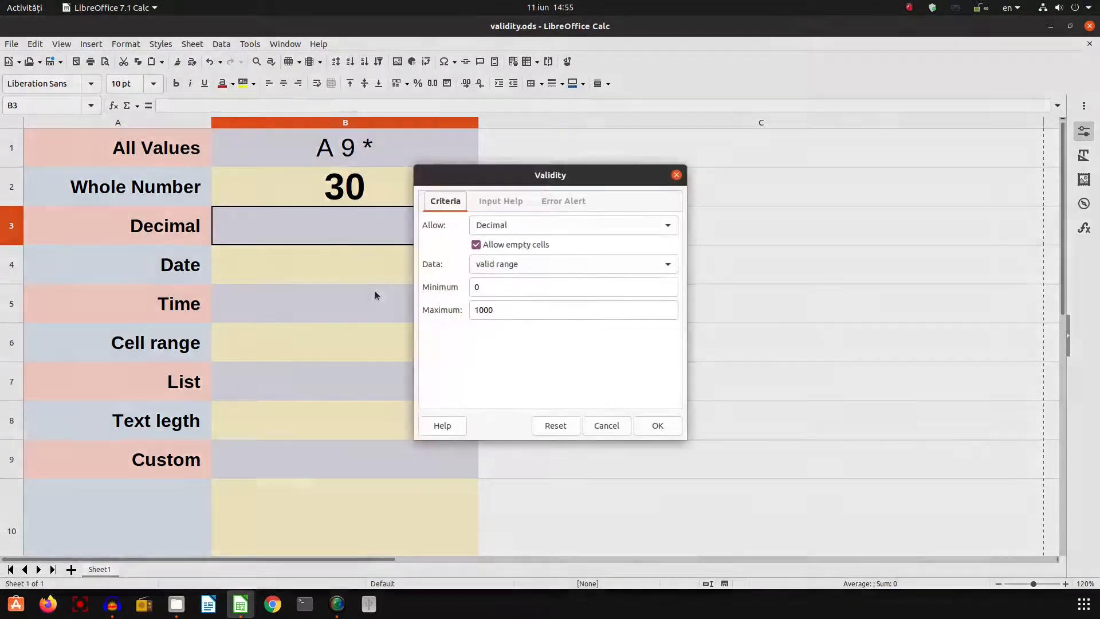
click(496, 202)
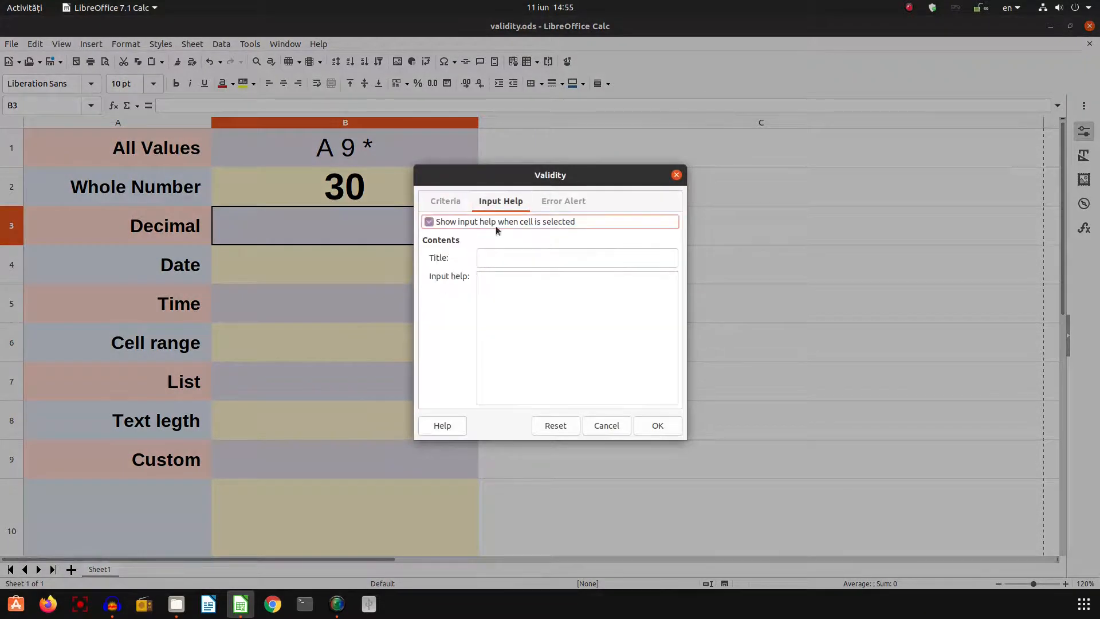
click(557, 205)
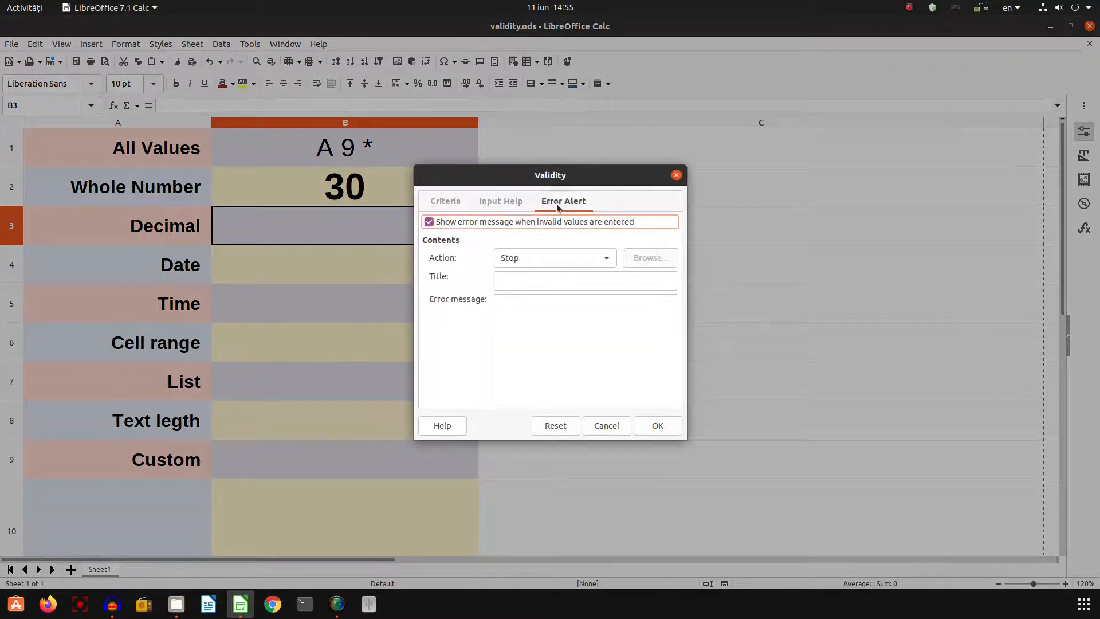
click(543, 257)
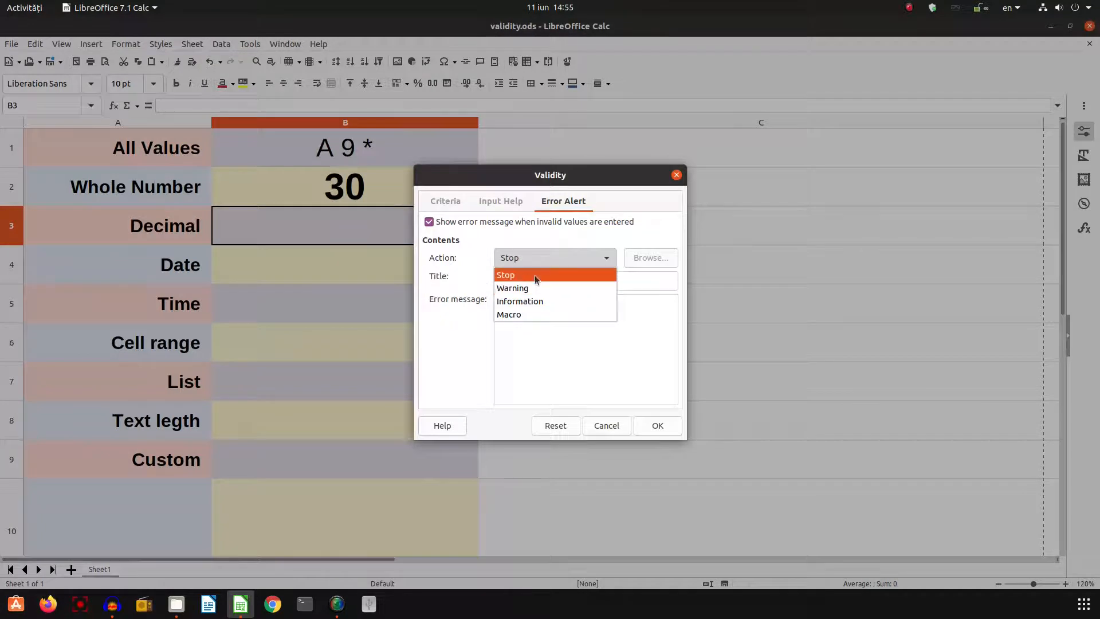
click(535, 286)
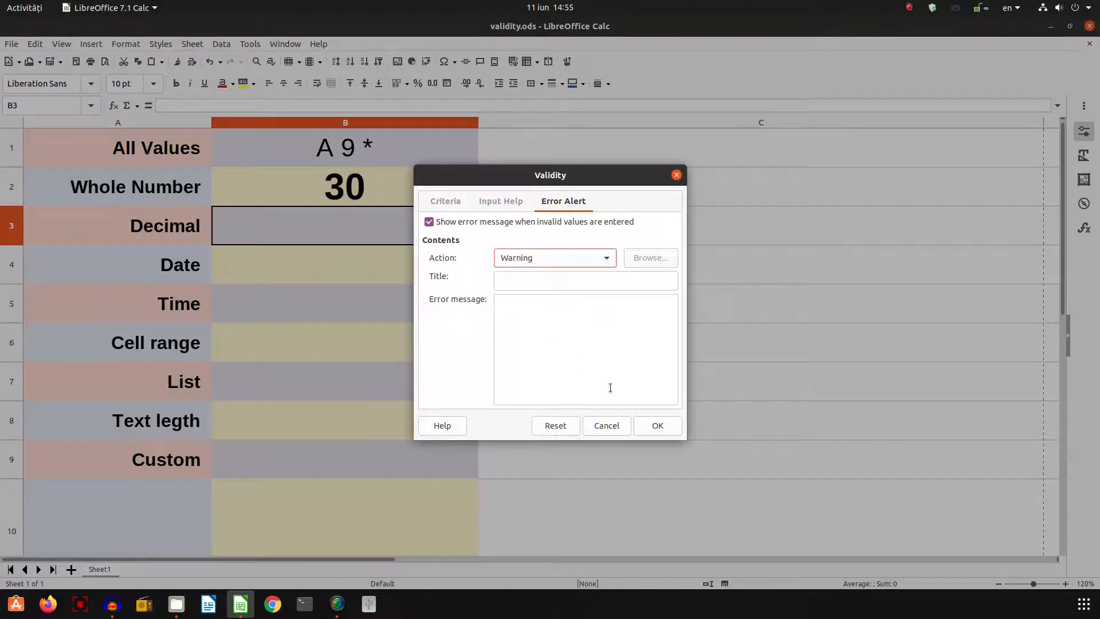
click(646, 423)
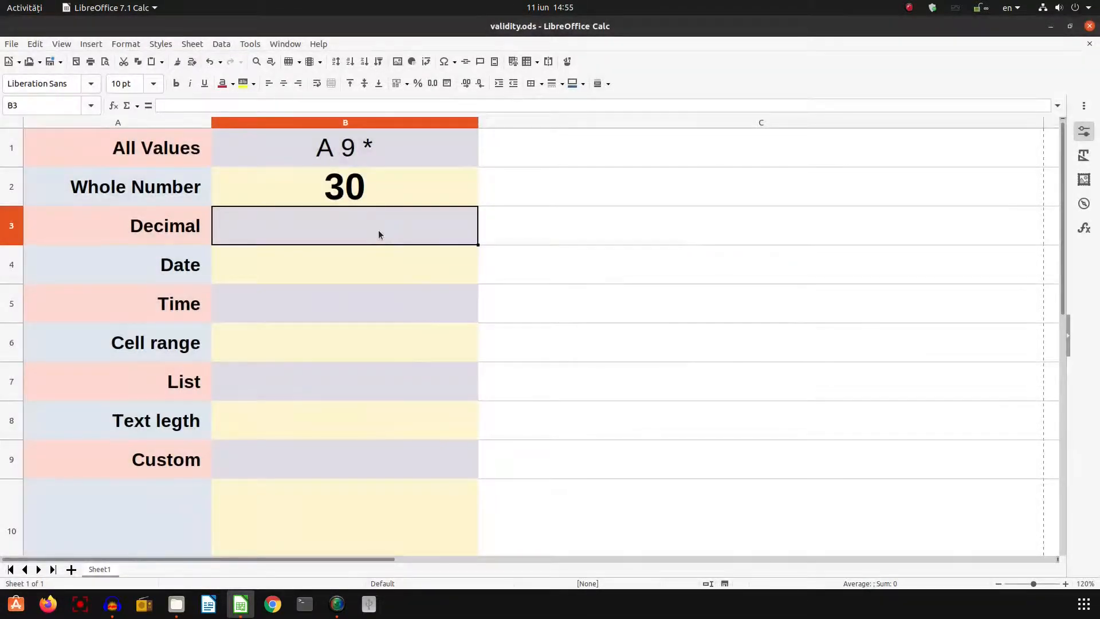
- Enter 1001 in cell B3 and accept the value despite the warning
double_click(378, 231)
text(1001)
key(Return)
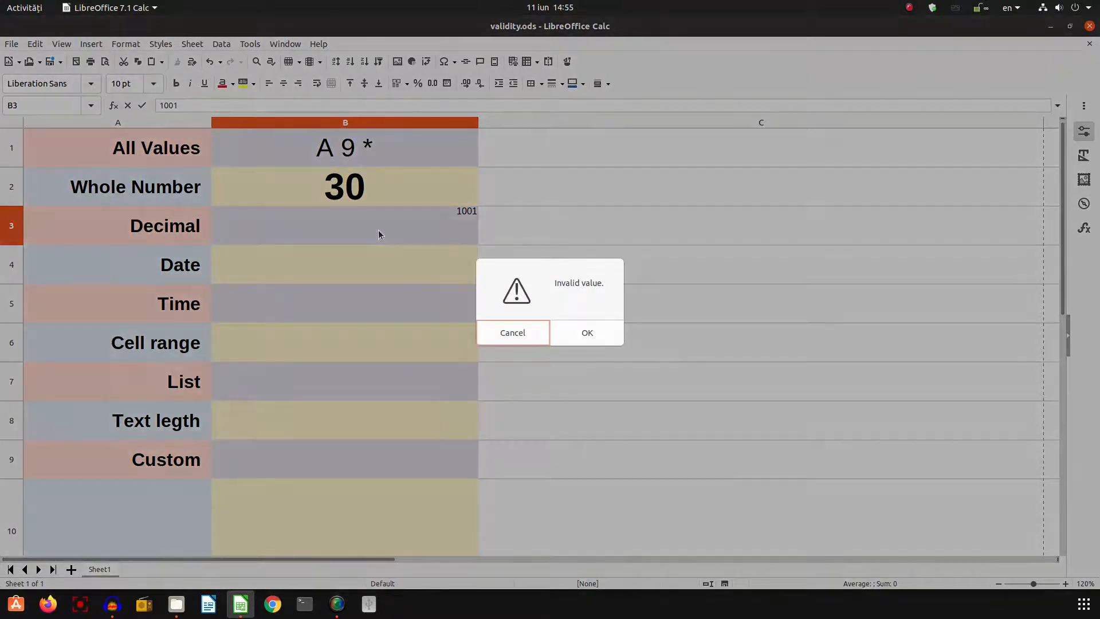
key(Return)
click(378, 230)
- Format cell B3 as 40 pt bold text, centered horizontally and vertically
click(344, 192)
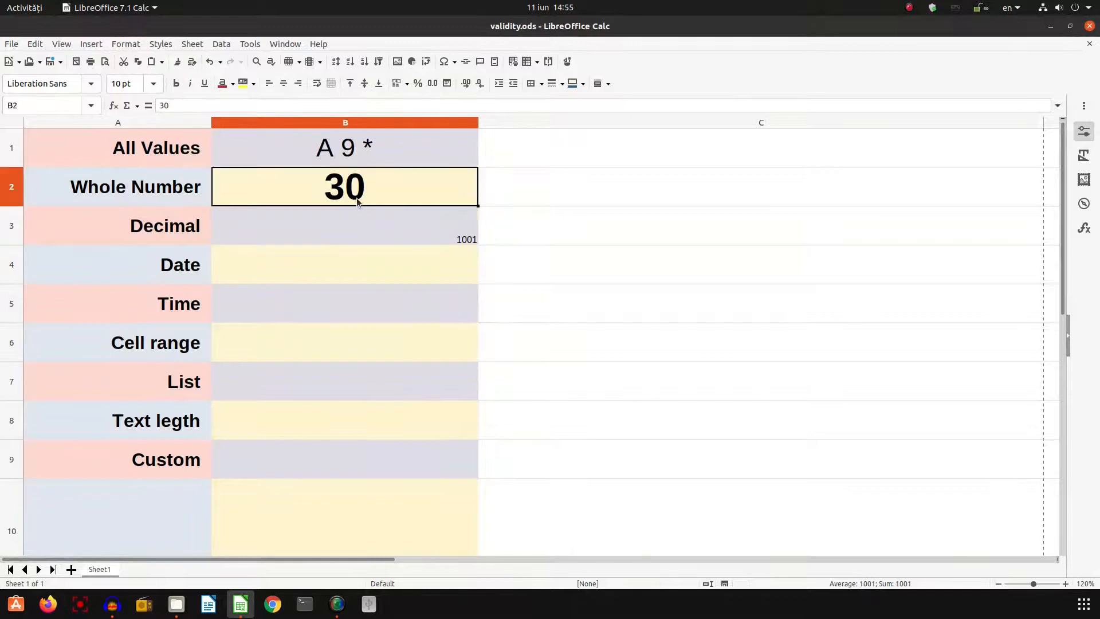
click(345, 218)
click(153, 83)
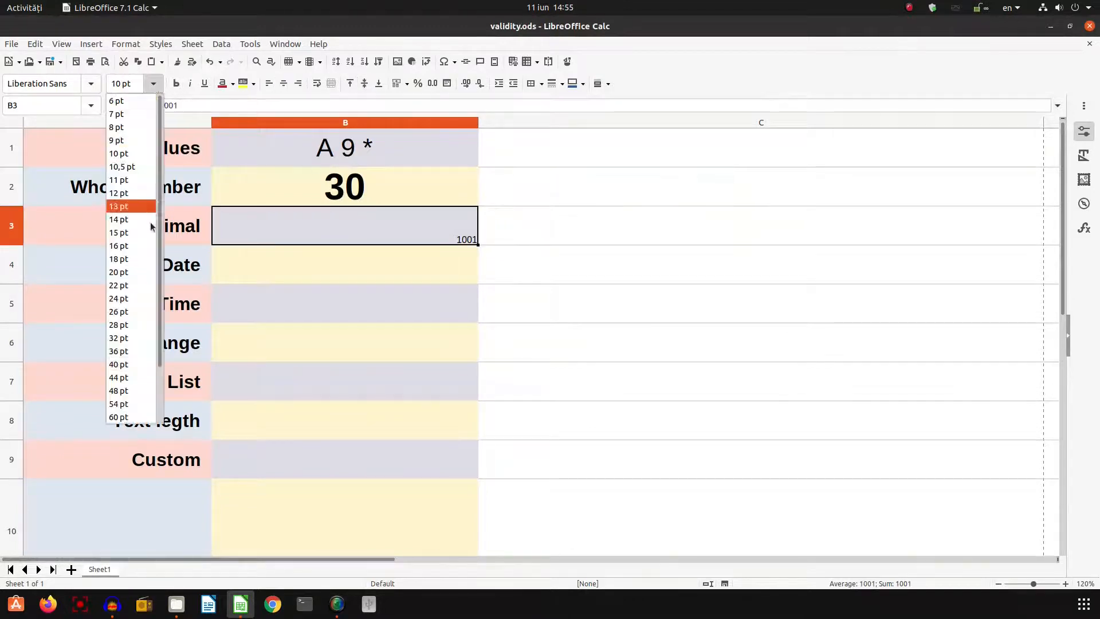
click(132, 364)
click(283, 84)
click(177, 84)
click(365, 84)
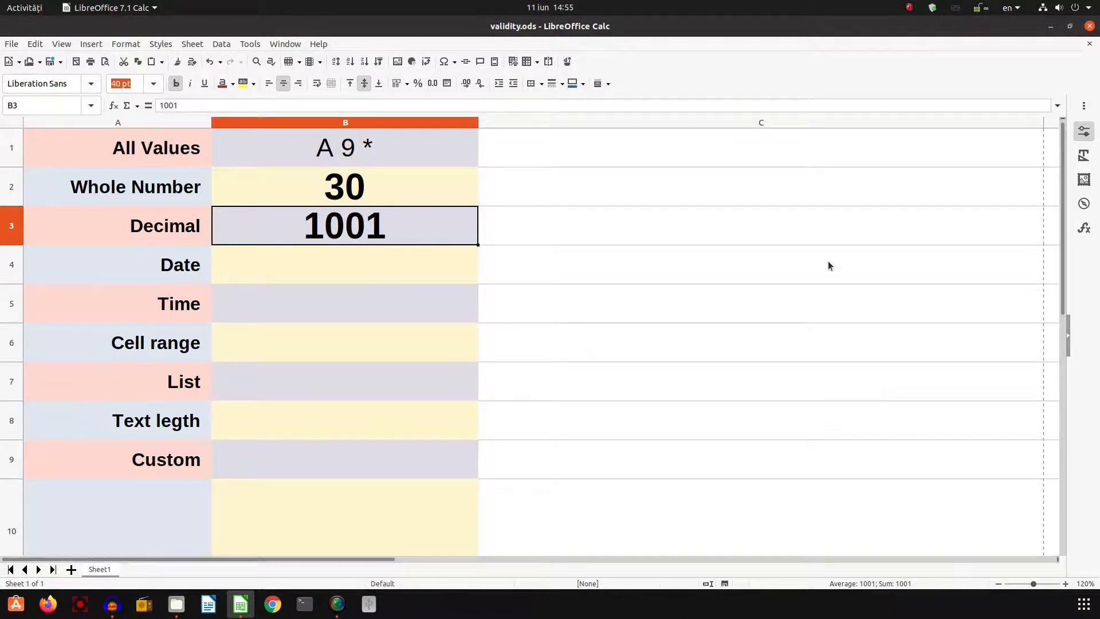
- Enter the decimal value 50,5 in cell B3
text(50)
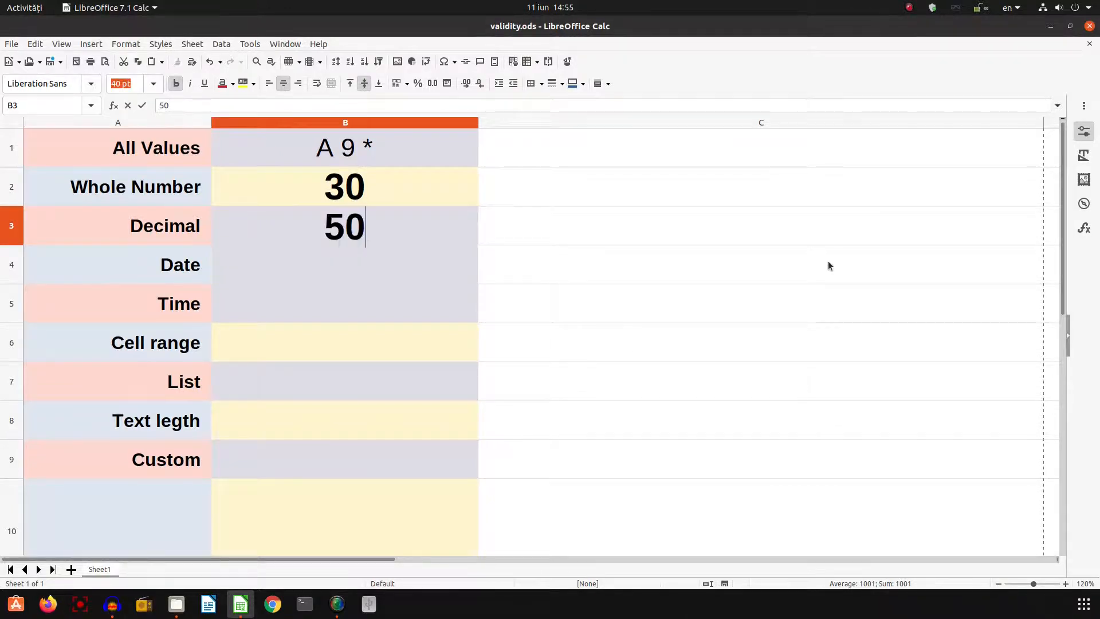
text(,5)
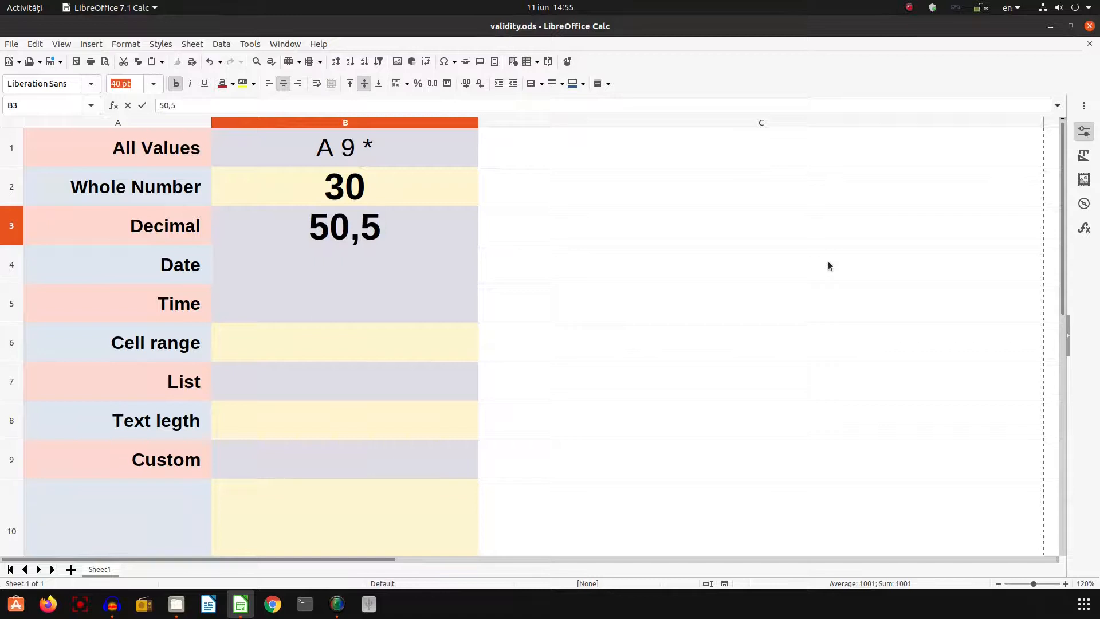
key(Return)
key(Up)
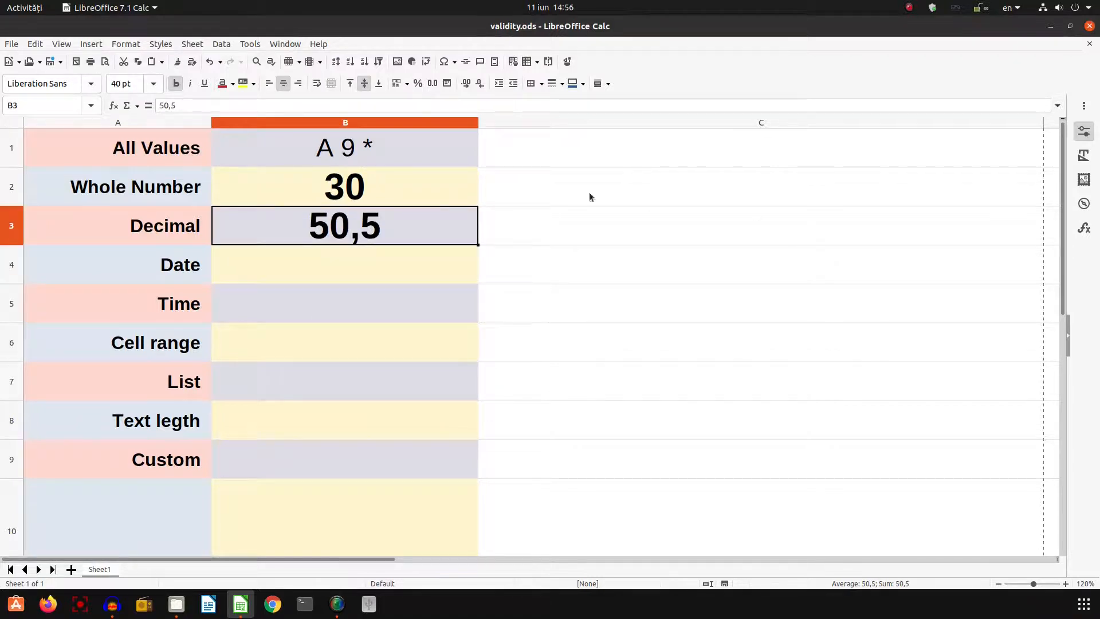
- Review the allowed data type and range in the validity criteria of cell B3
right_click(393, 230)
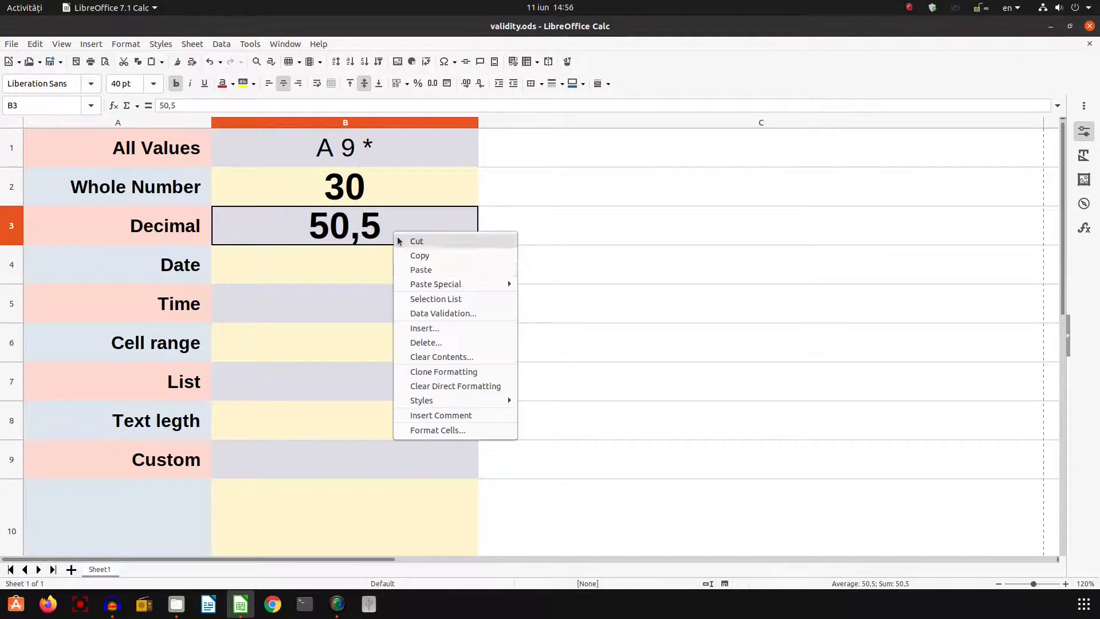
click(398, 300)
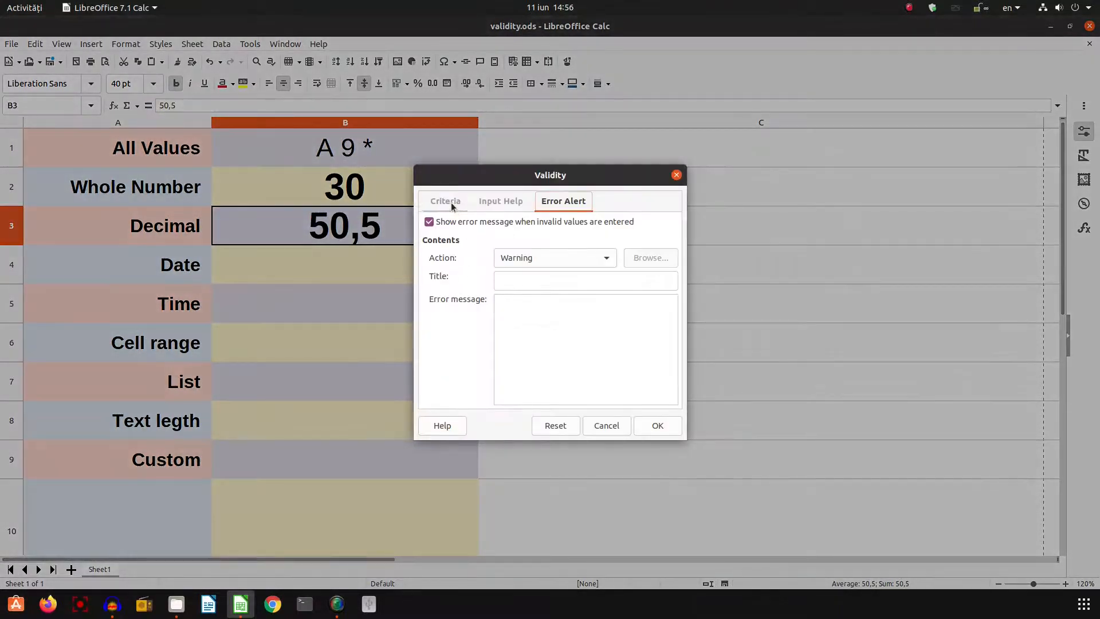
click(452, 202)
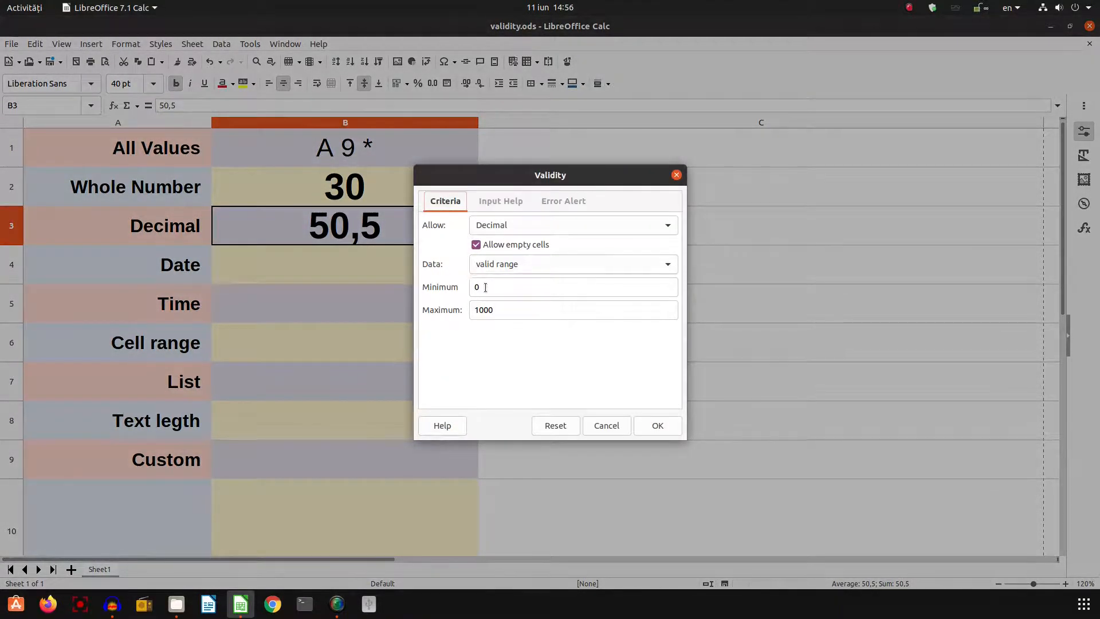
click(654, 425)
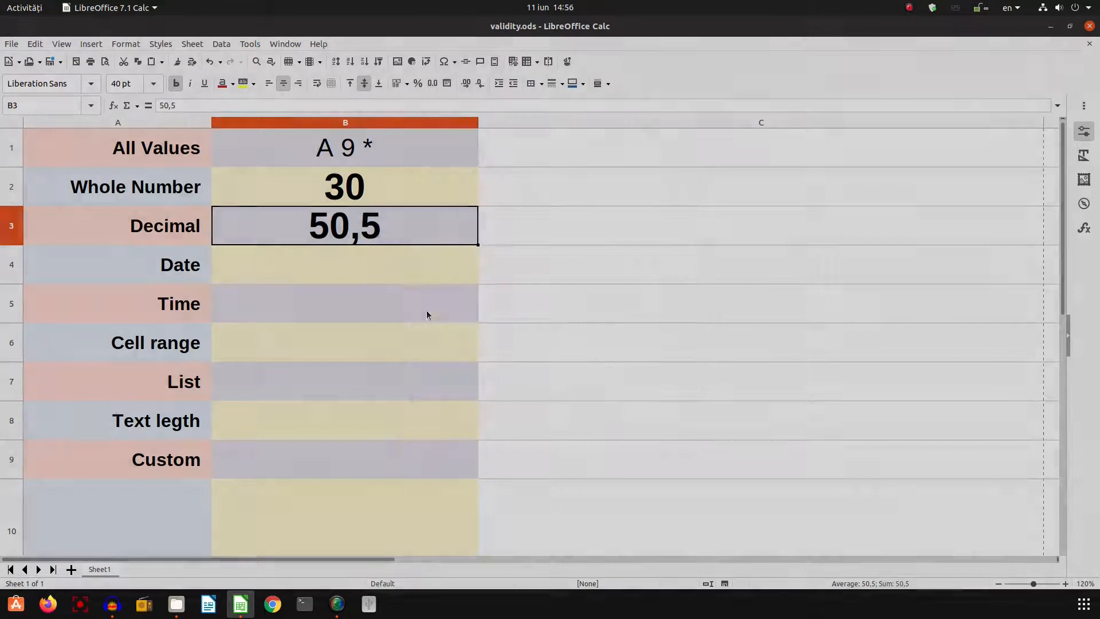
- Enter -1 in cell B3 and accept the out-of-range value despite the warning
text(-1)
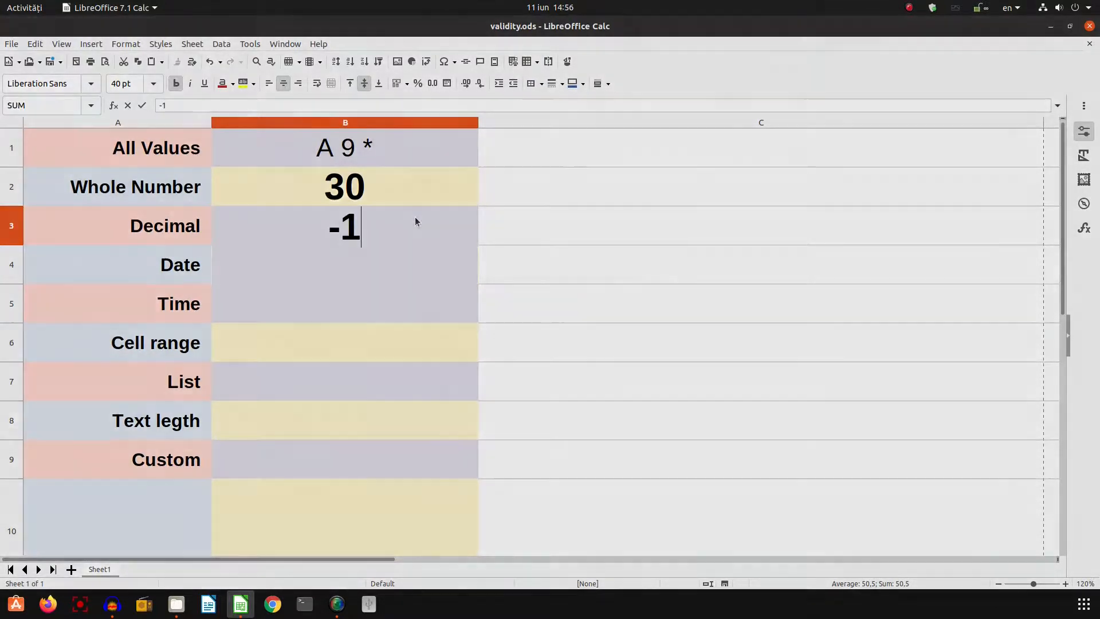
key(Return)
key(Return)
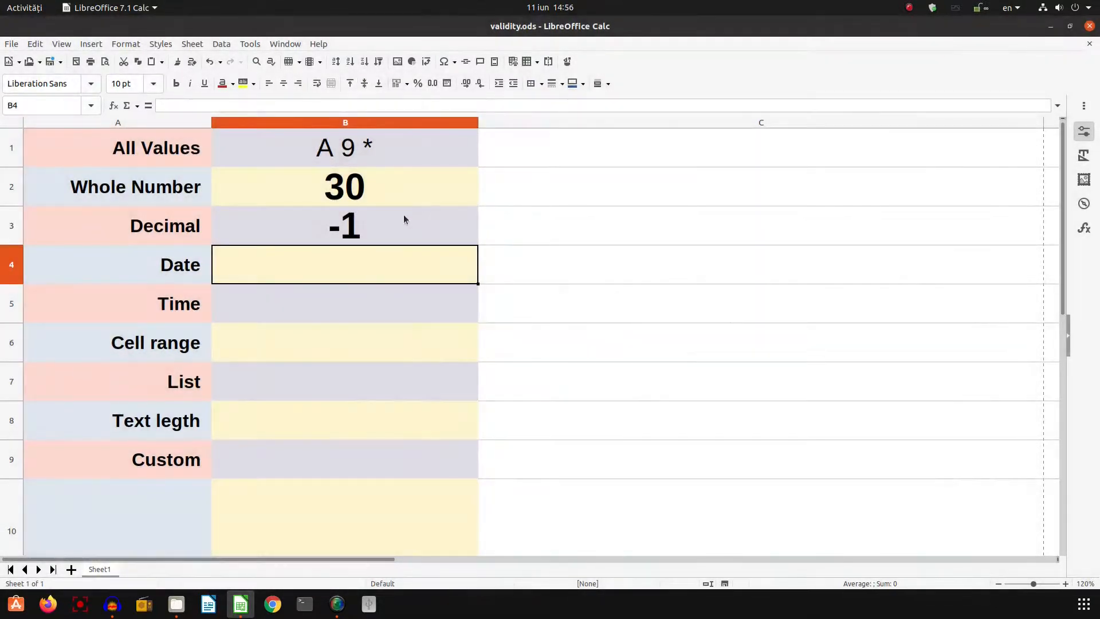
- Set the error alert action of B3's validity rule to Stop and apply it
click(404, 215)
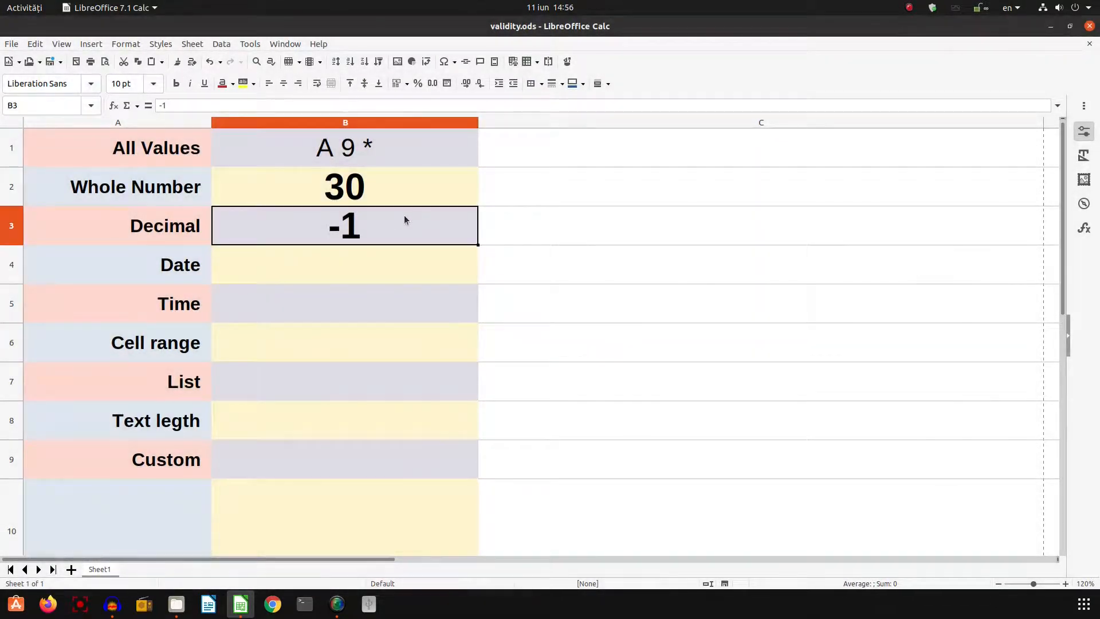
right_click(356, 222)
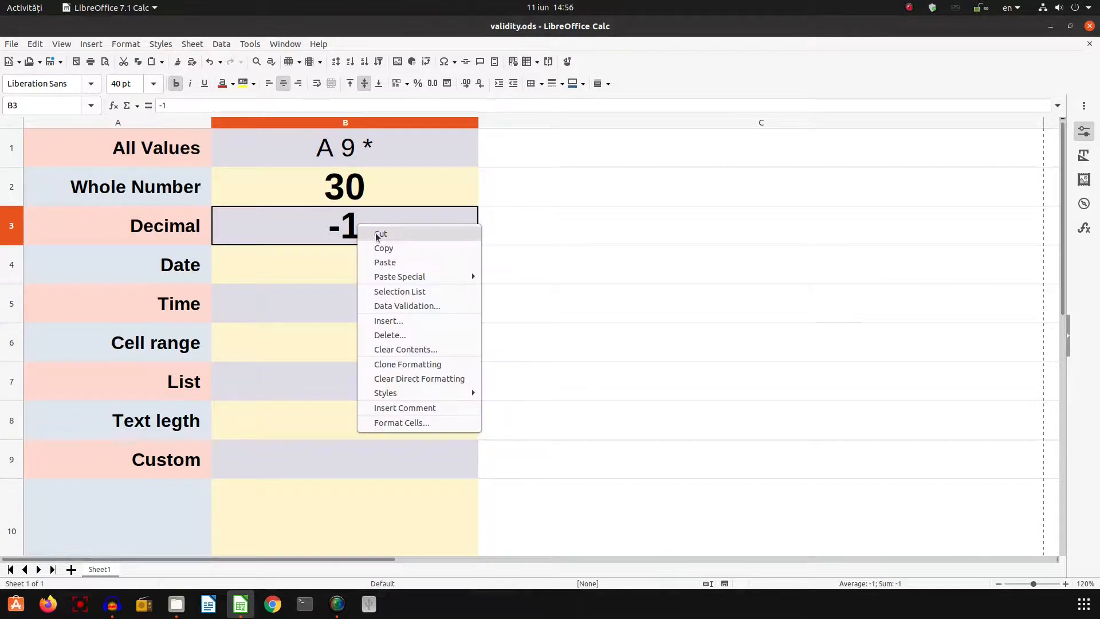
click(399, 307)
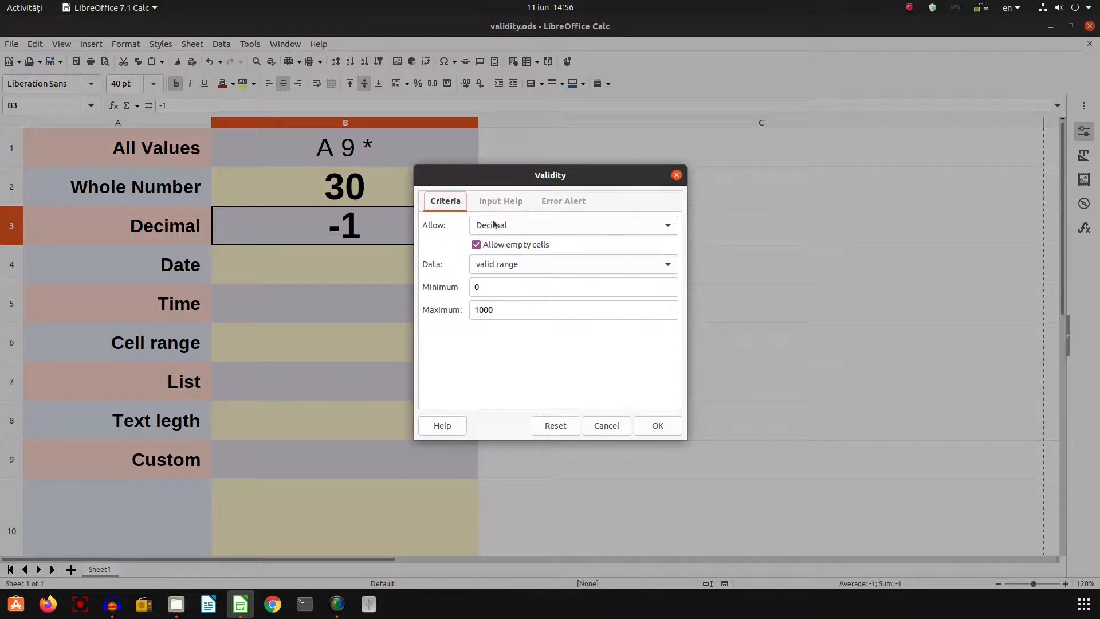
click(564, 201)
click(545, 259)
click(541, 257)
click(599, 428)
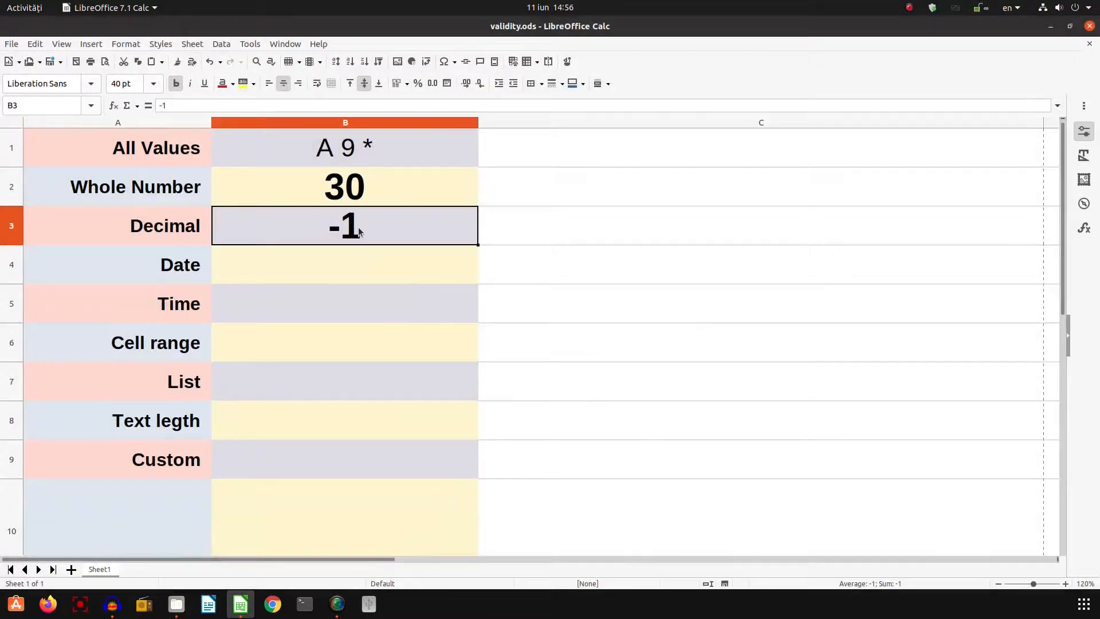
- Enter 0 in cell B3, try to replace it with -1, and dismiss the error alert
text(0)
key(Return)
click(359, 227)
text(-1)
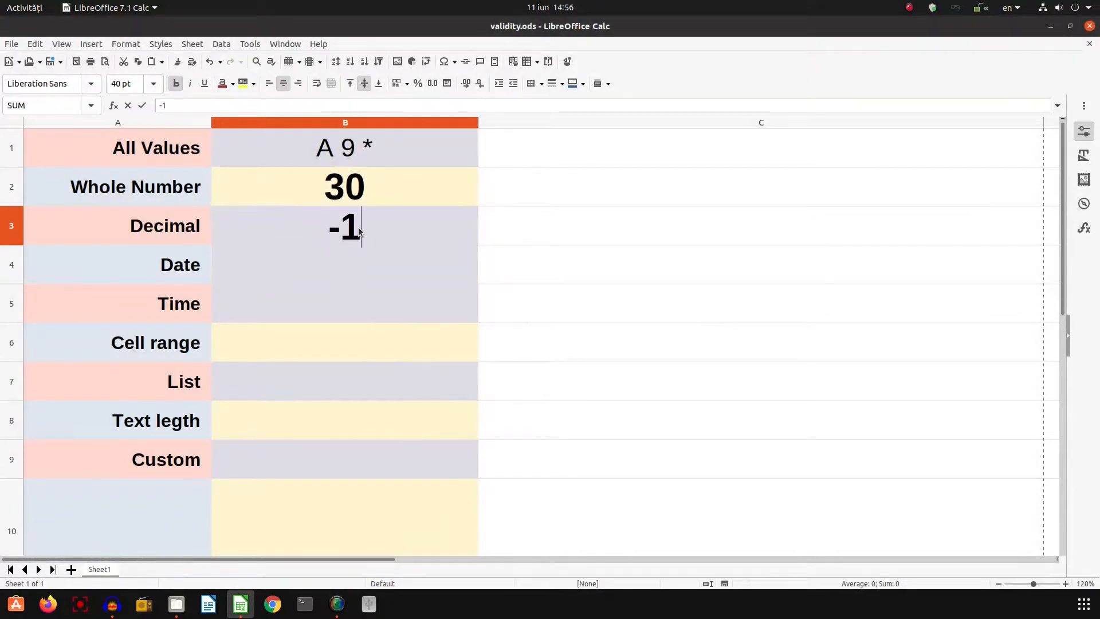
key(Return)
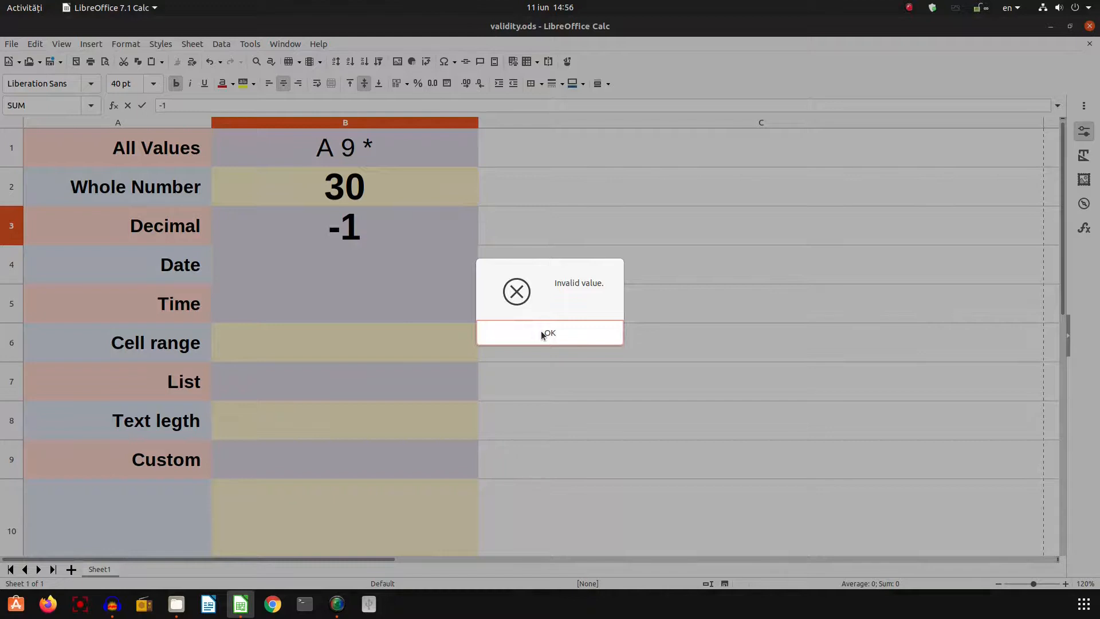
click(546, 331)
click(336, 212)
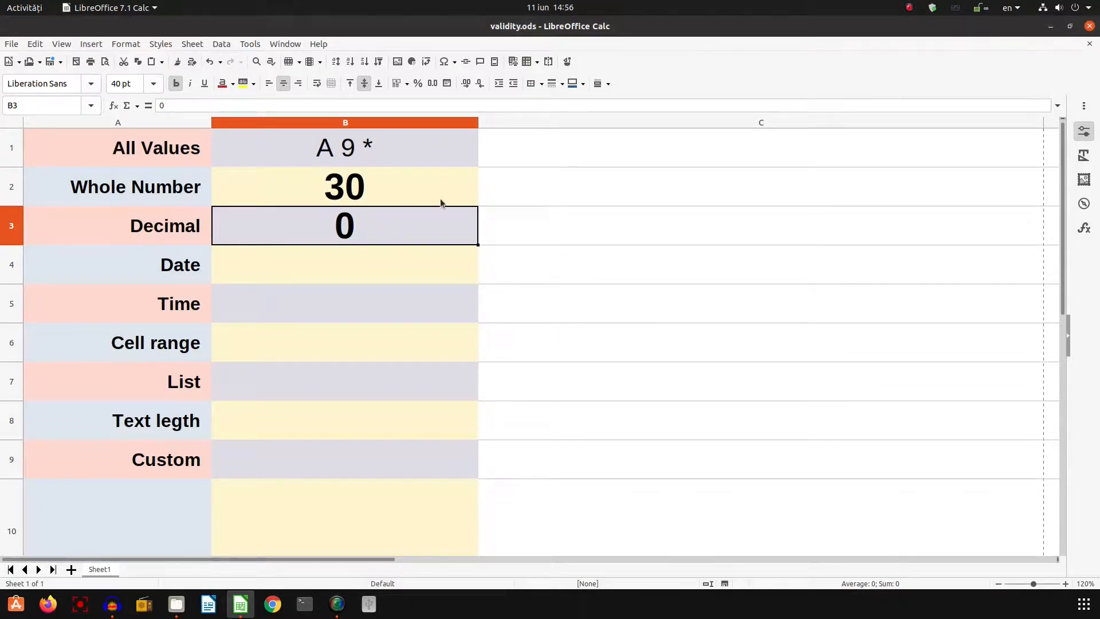
- Change B3's Decimal validity criterion to equal with a value of 5, and apply it
right_click(380, 221)
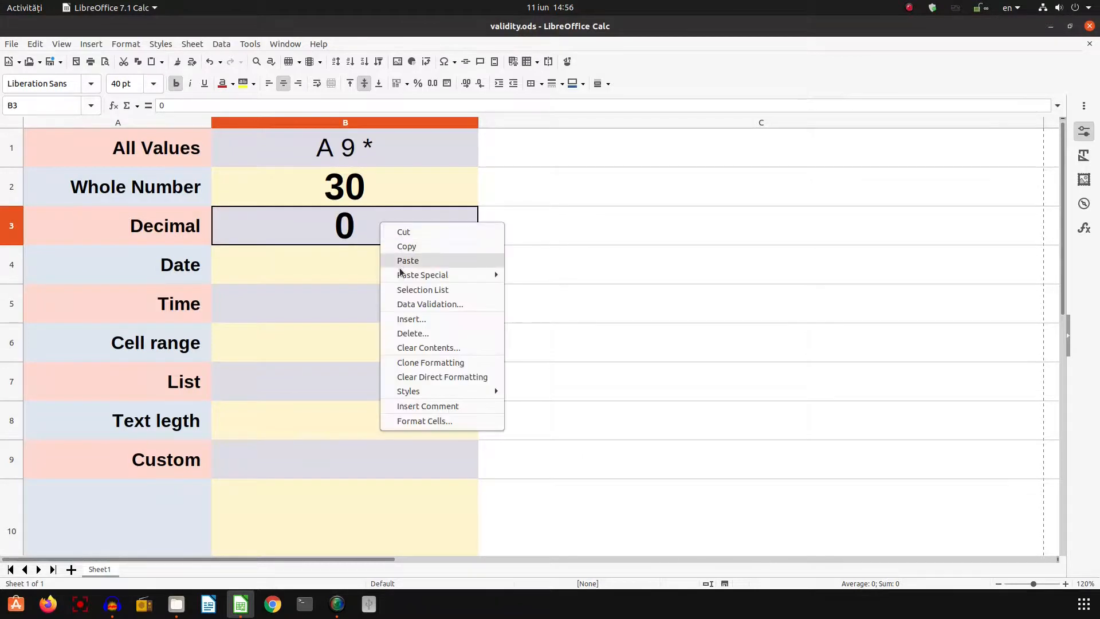
click(290, 221)
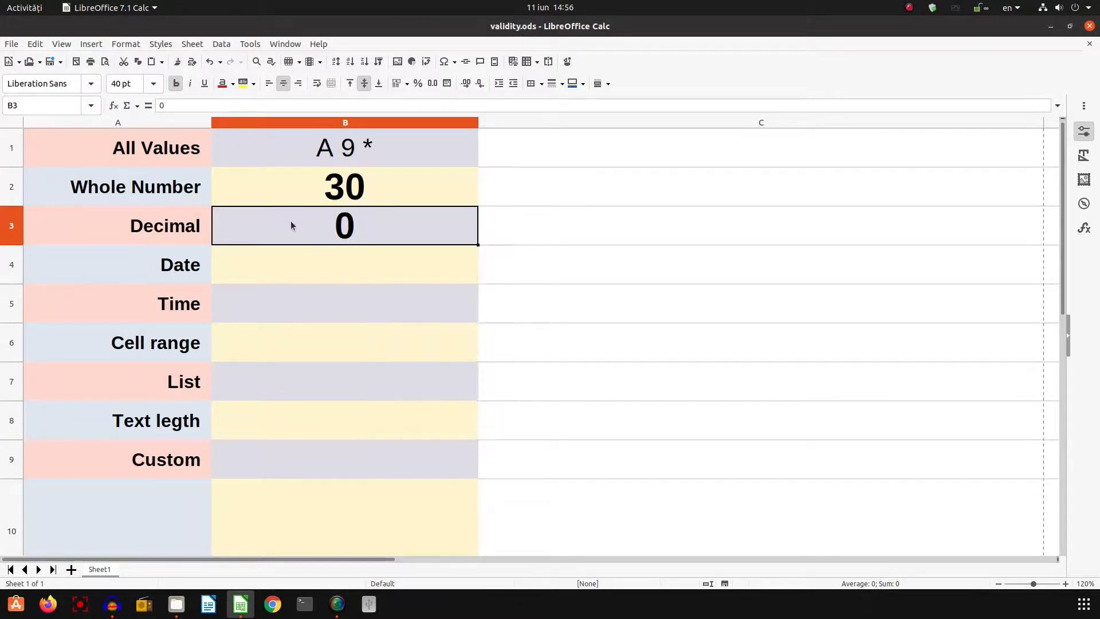
right_click(372, 222)
click(453, 304)
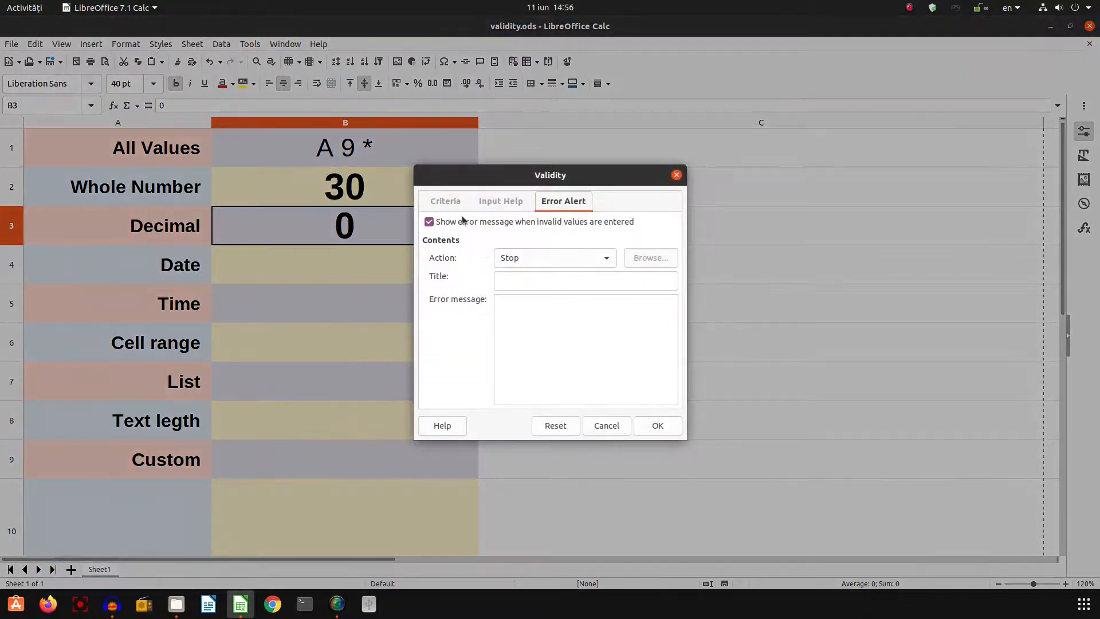
click(446, 201)
click(481, 267)
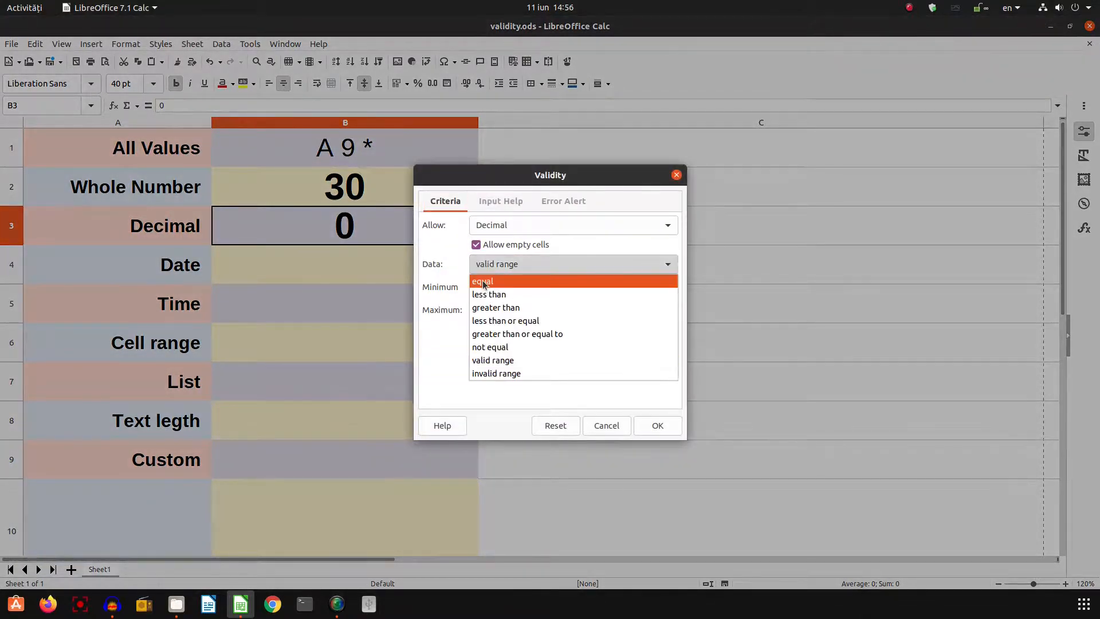
click(483, 281)
double_click(462, 286)
text(5)
click(657, 426)
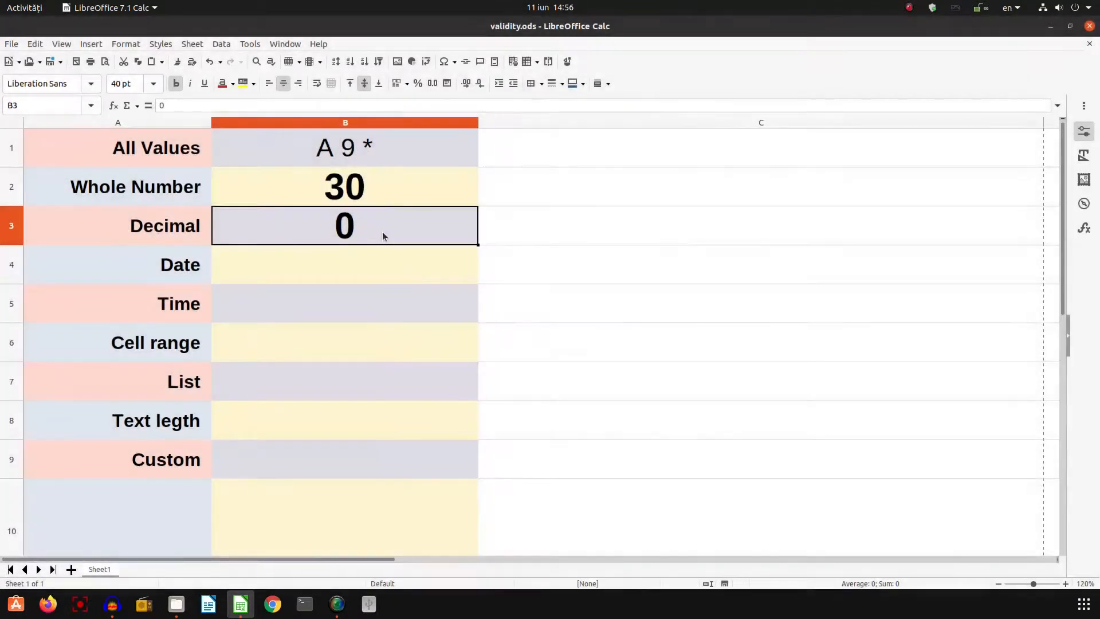
- Enter 5 in cell B3, try to replace it with 6, and dismiss the error alert
text(5)
key(Return)
click(383, 234)
text(6)
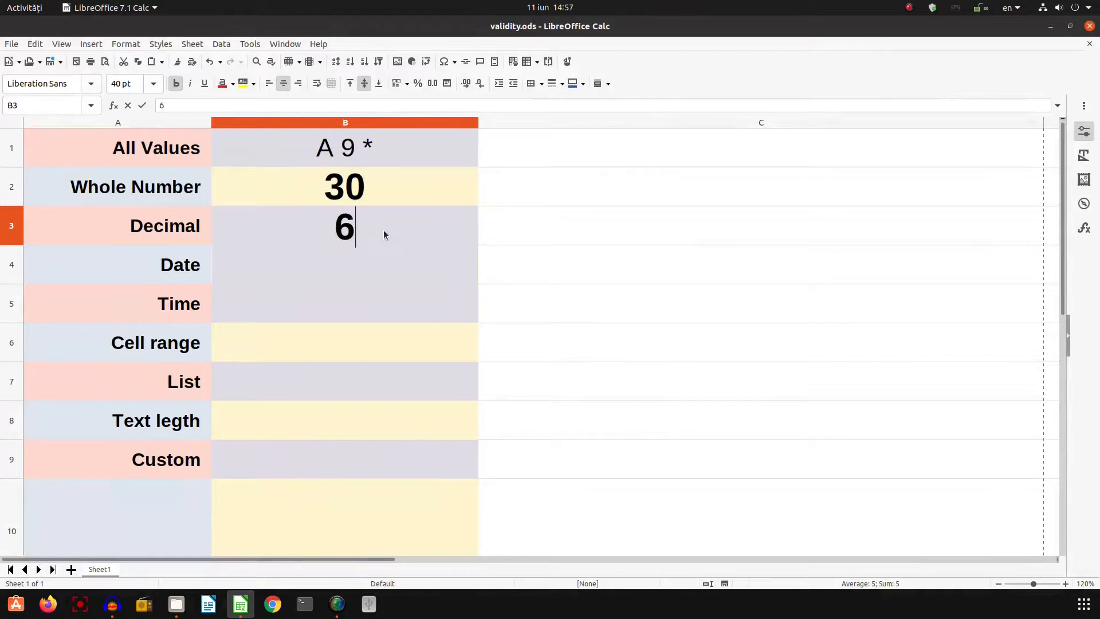
key(Return)
click(521, 331)
right_click(383, 234)
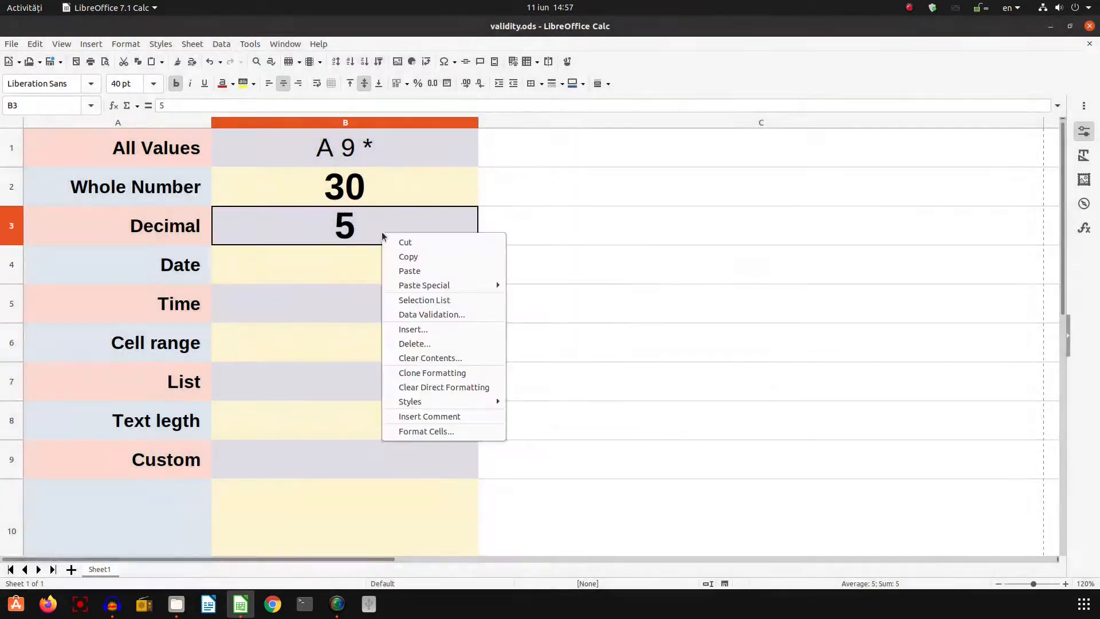
click(417, 315)
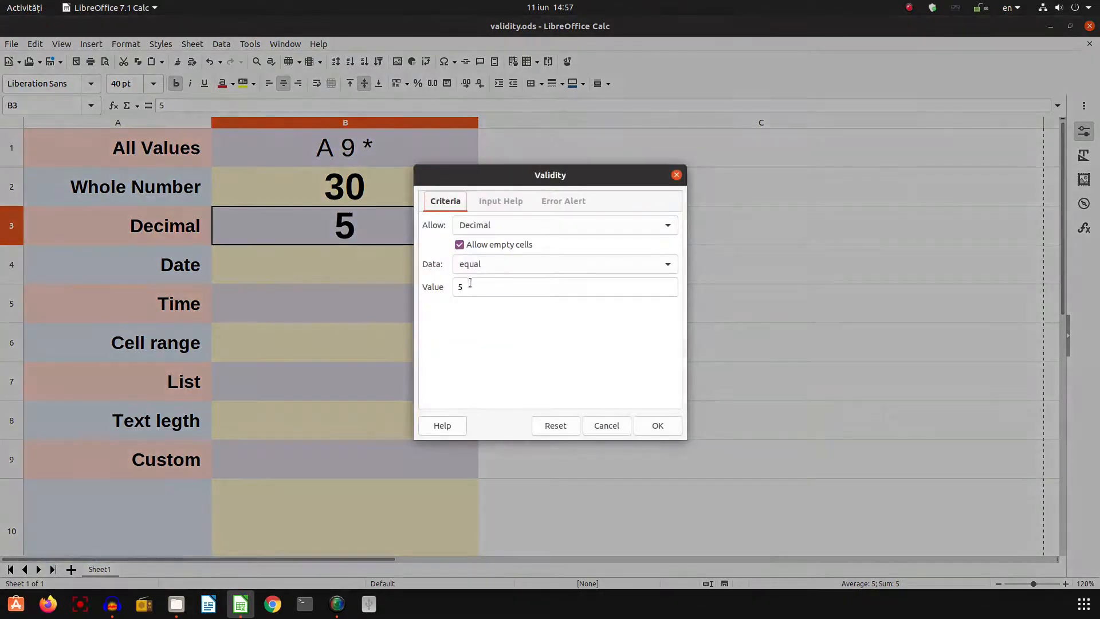
click(487, 264)
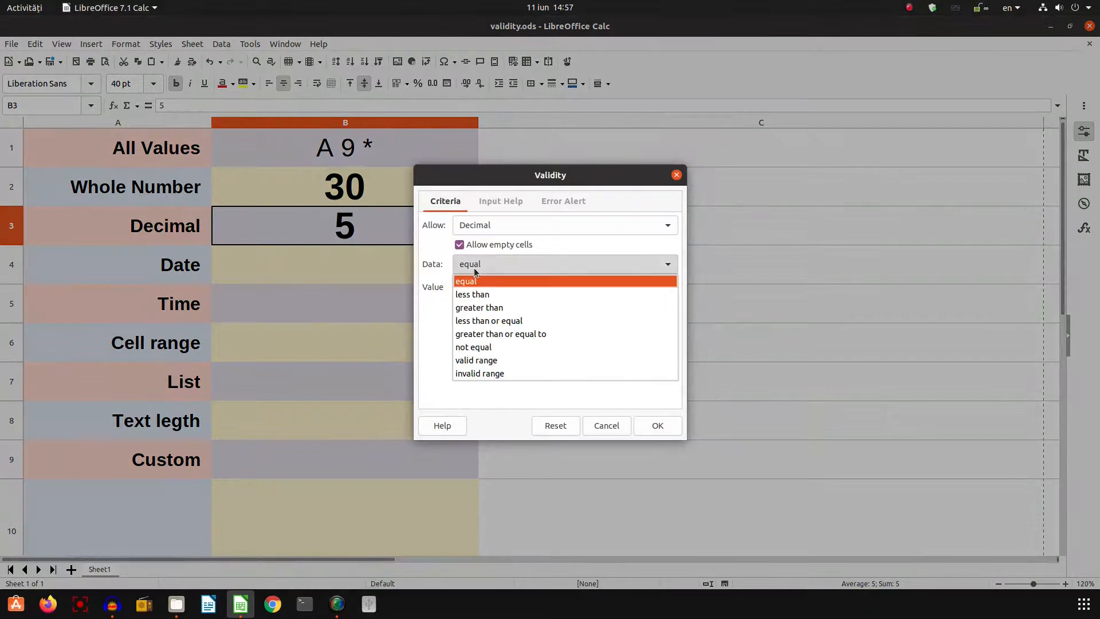
click(490, 374)
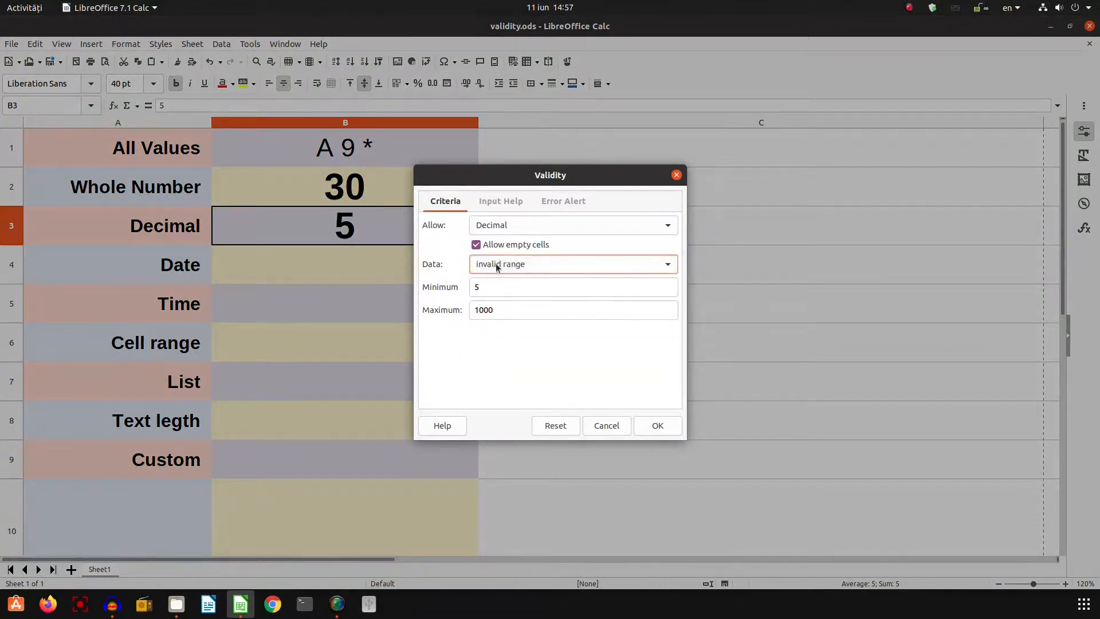
key(Tab)
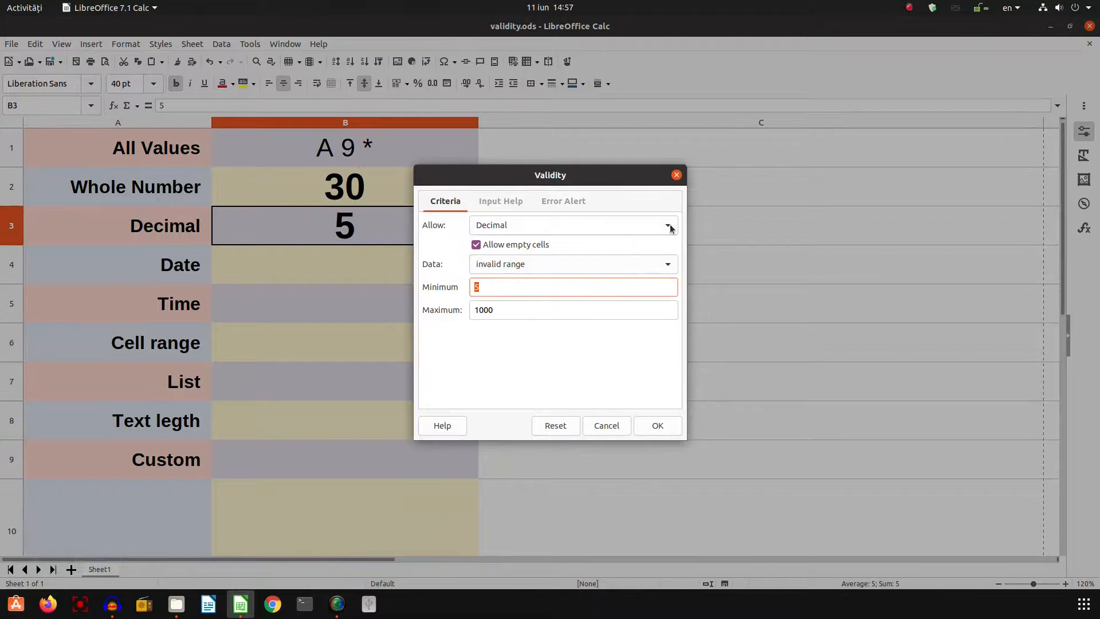
text(1000)
key(Tab)
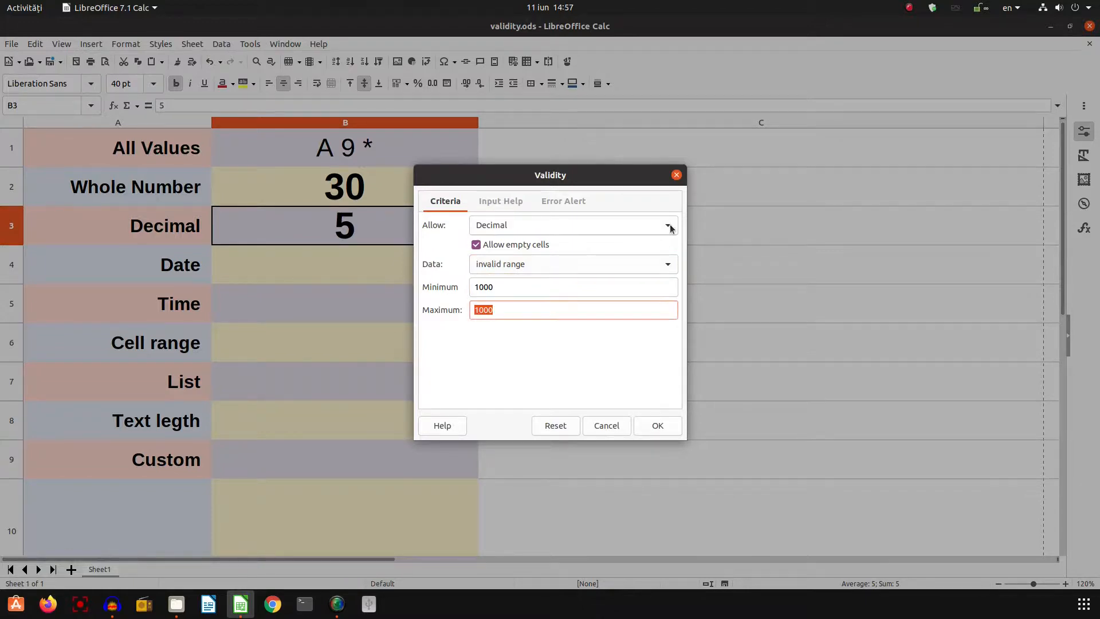
text(999999999999)
click(655, 426)
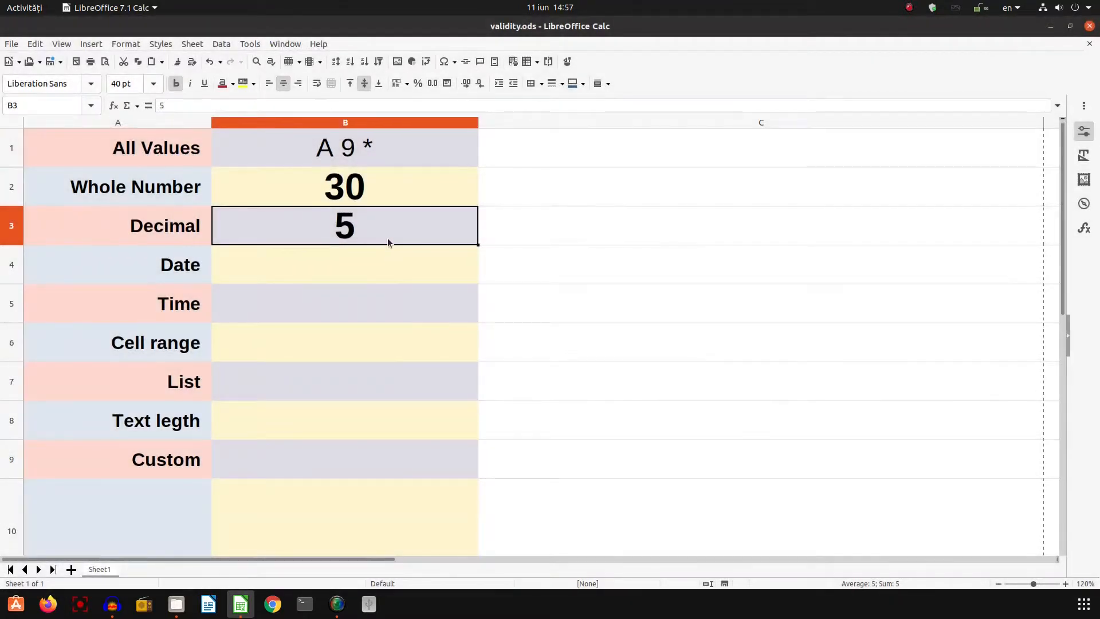
- Try to enter 9000 and 1000,50 in cell B3, dismissing each error alert
text(9000)
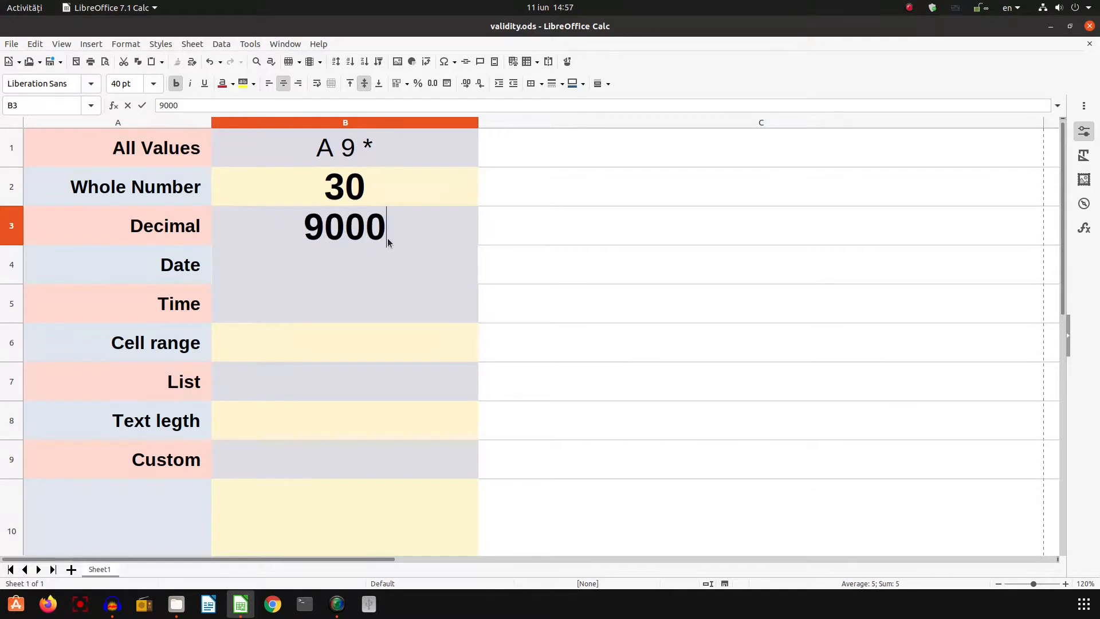
key(Return)
key(Return)
click(388, 239)
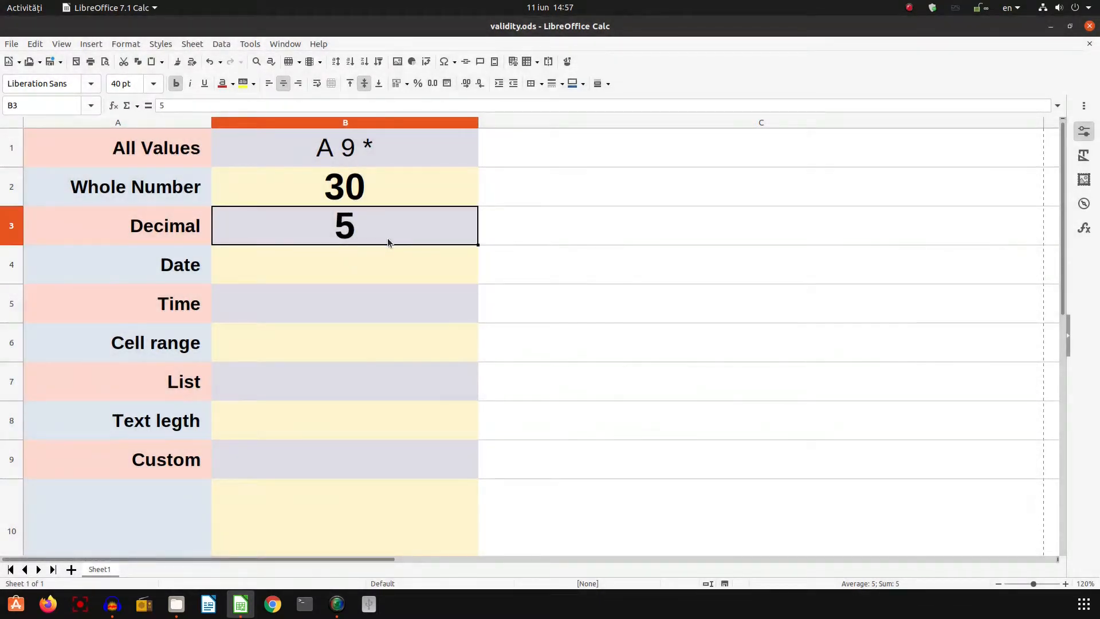
text(1000,50)
key(Return)
key(Return)
- Enter 500 in cell B3 as a value outside the invalid range
click(387, 238)
text(500)
key(Return)
- Review the invalid range limits in the validity criteria of cell B3
click(388, 238)
right_click(387, 239)
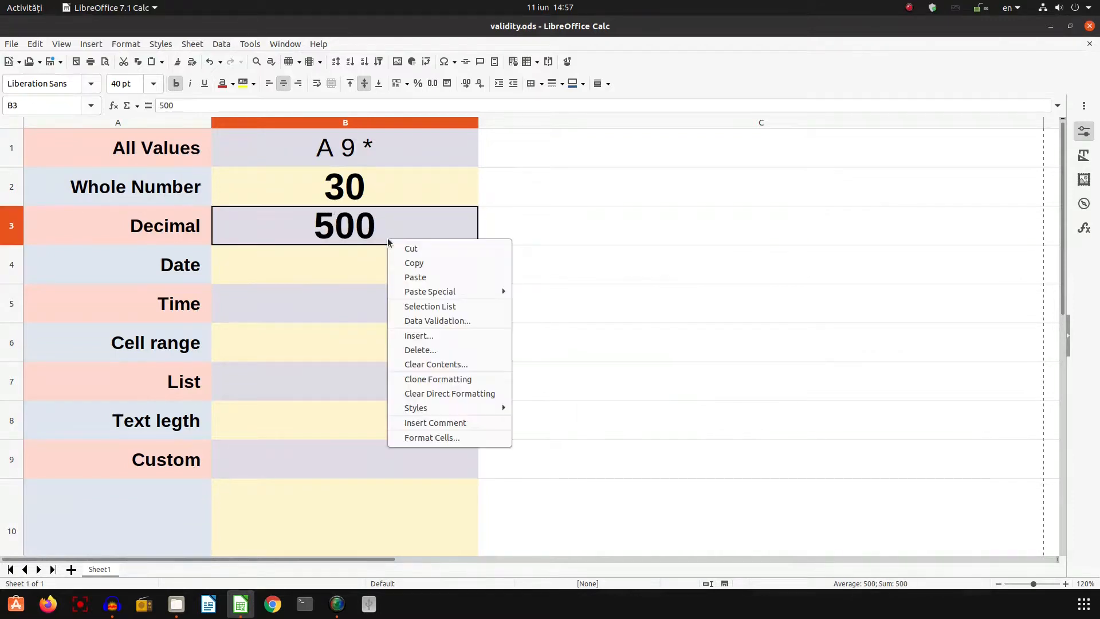
click(462, 319)
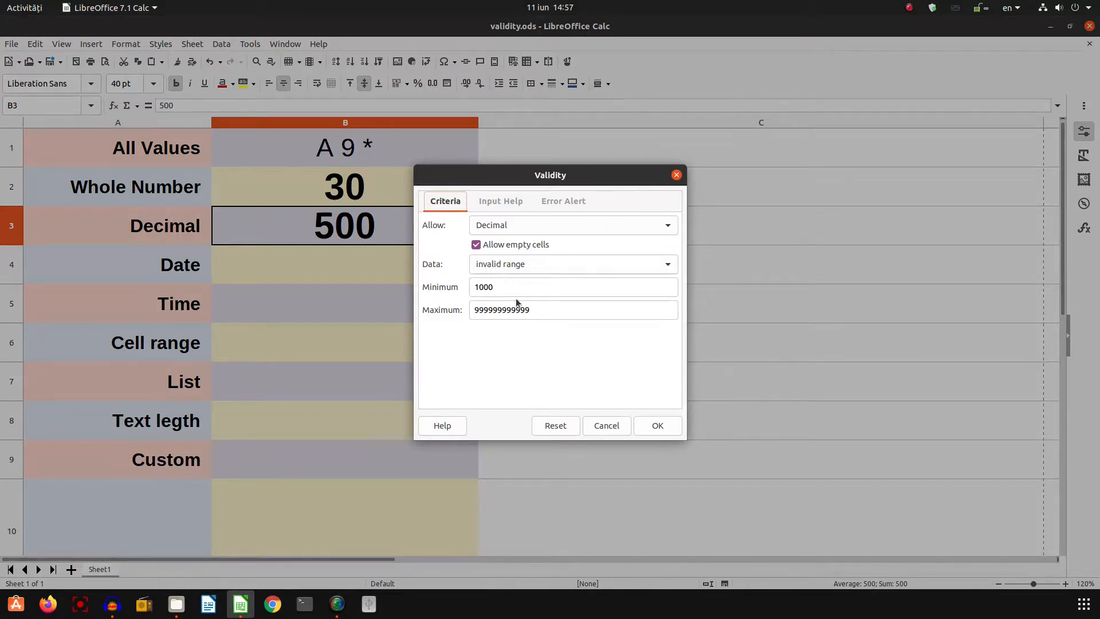
click(653, 424)
- Select the criterion labels from Date to List in cells A4:A7
click(453, 313)
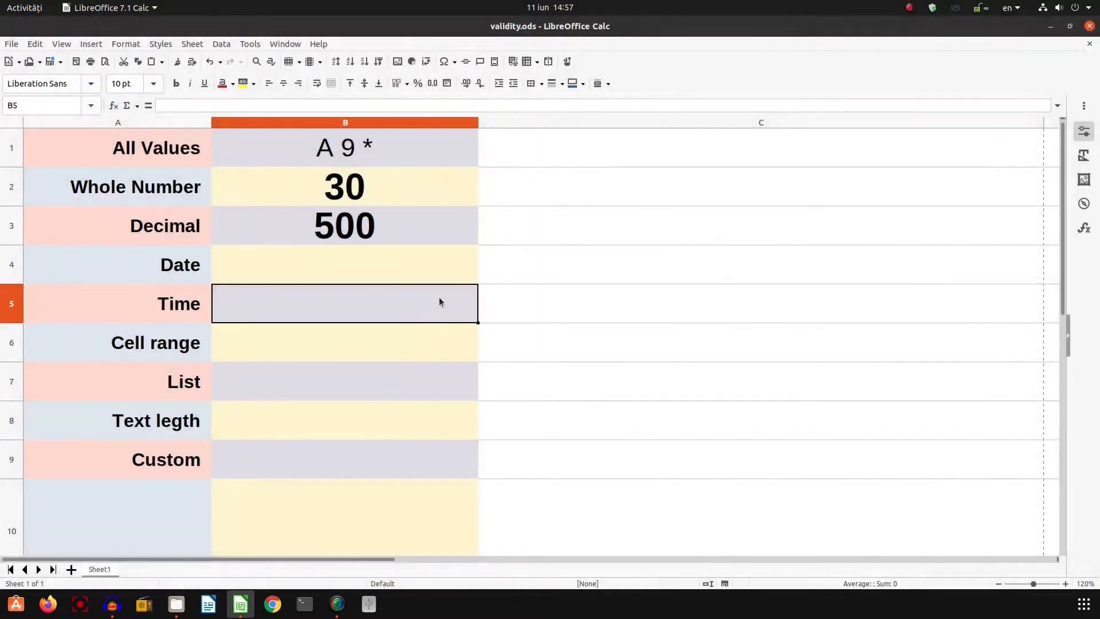
click(422, 274)
drag(178, 265, 177, 372)
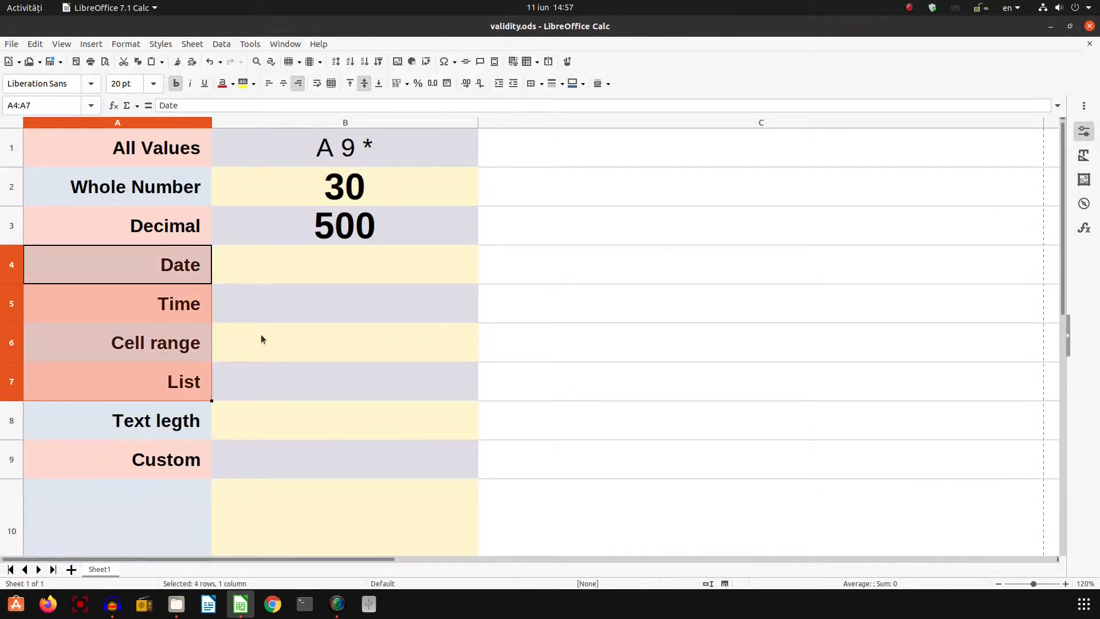
- Run the Detective check that marks invalid data in the sheet, with the Decimal cell B3 selected
click(292, 274)
click(330, 179)
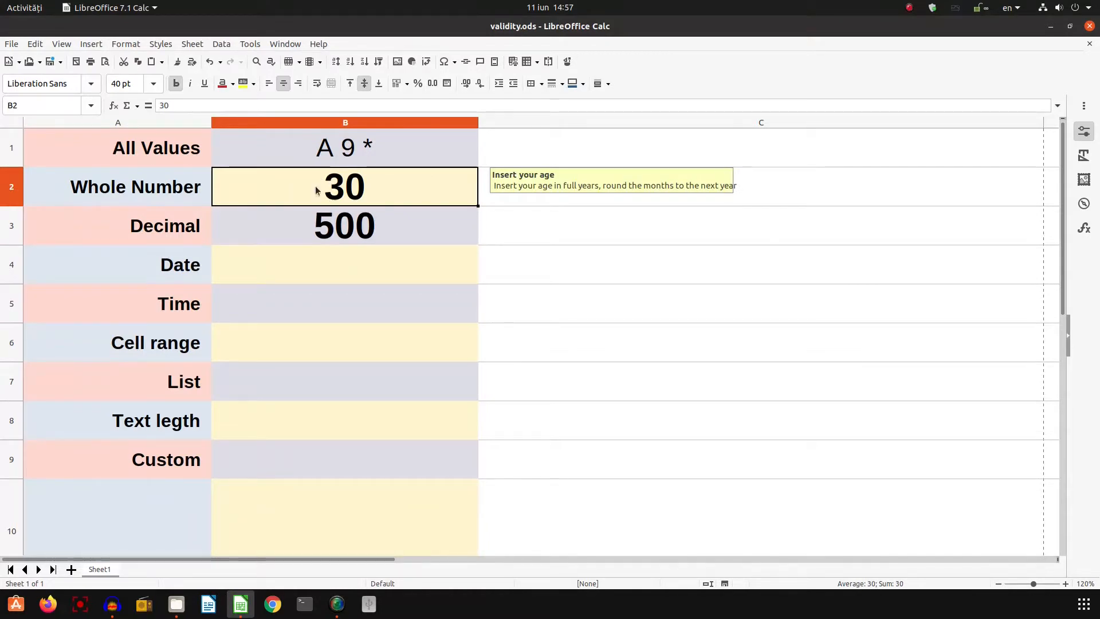
right_click(315, 219)
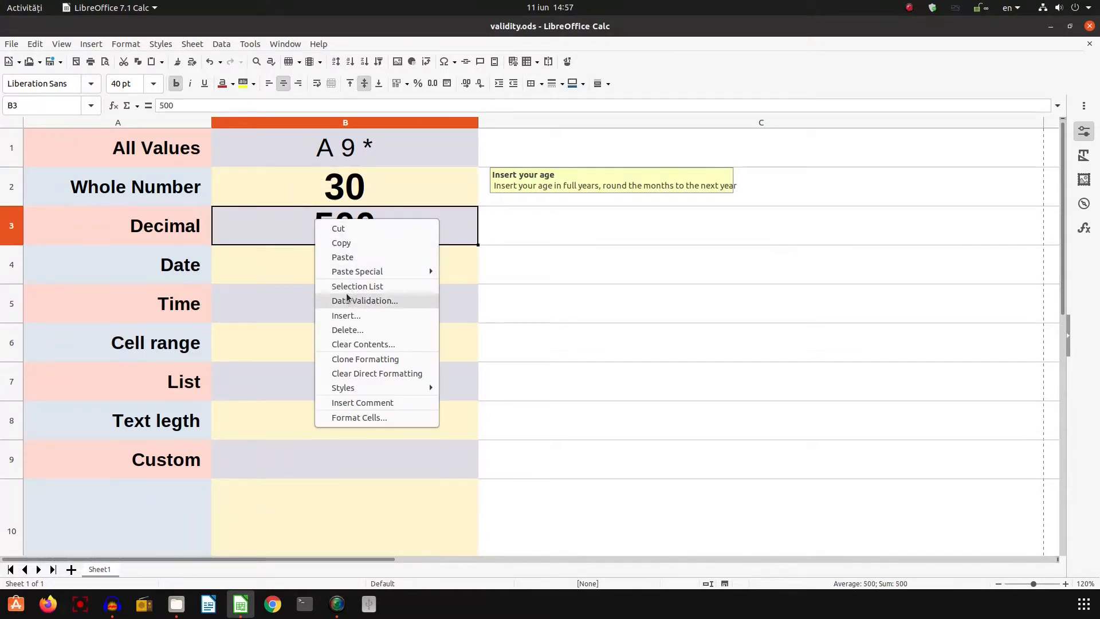
click(269, 271)
click(249, 46)
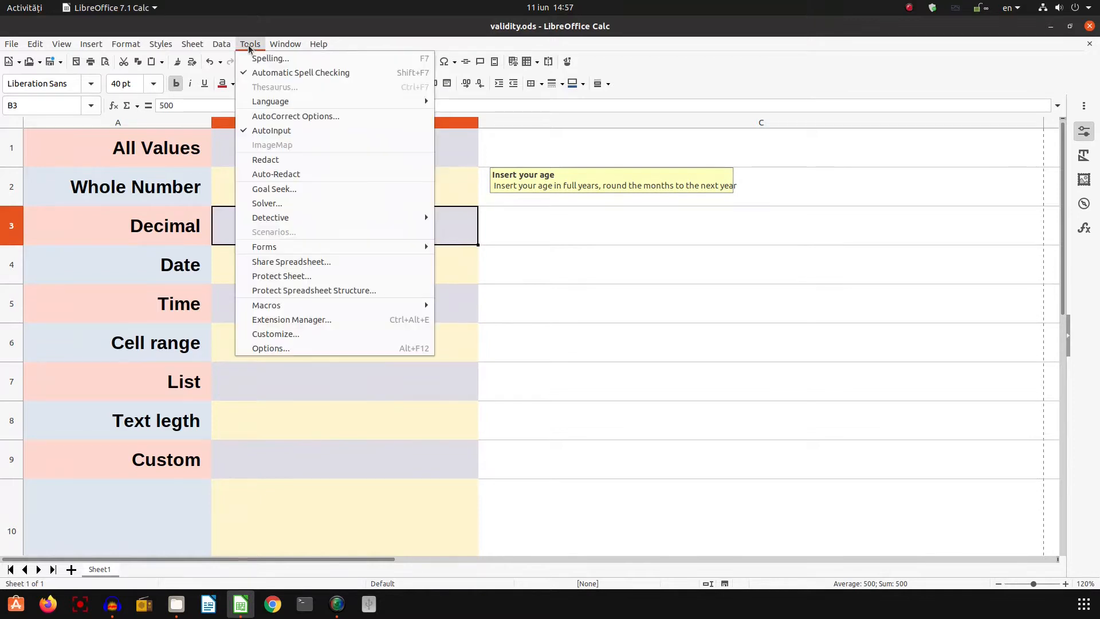
mouse_move(288, 218)
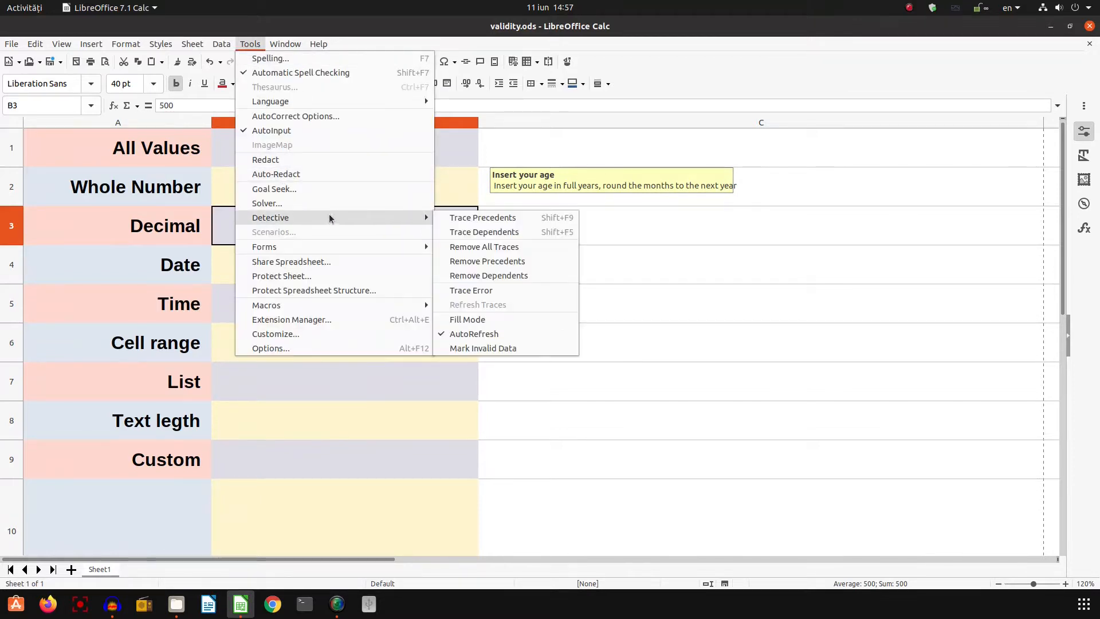
click(462, 349)
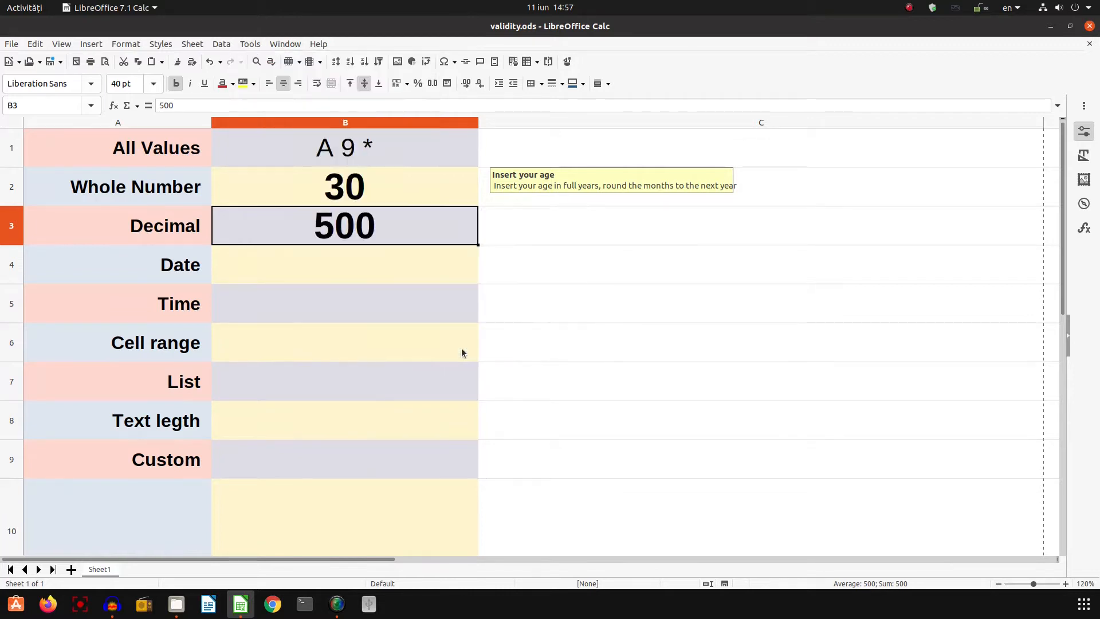
- Review the validity criteria of the Whole Number cell B2 and the Decimal cell B3, leaving both without changes
click(308, 184)
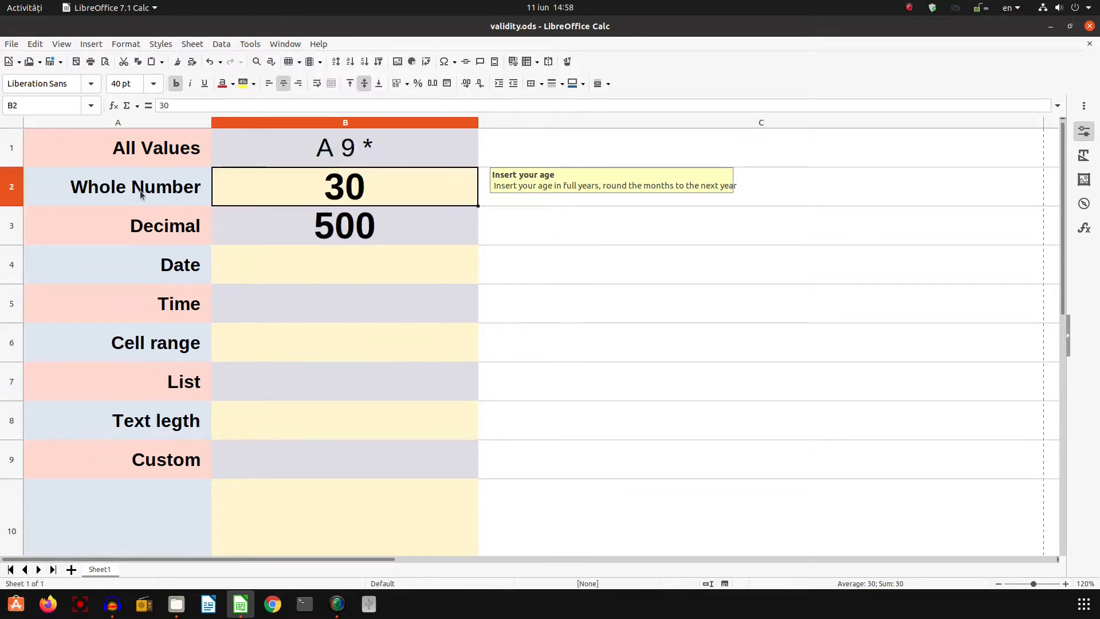
right_click(330, 188)
click(357, 266)
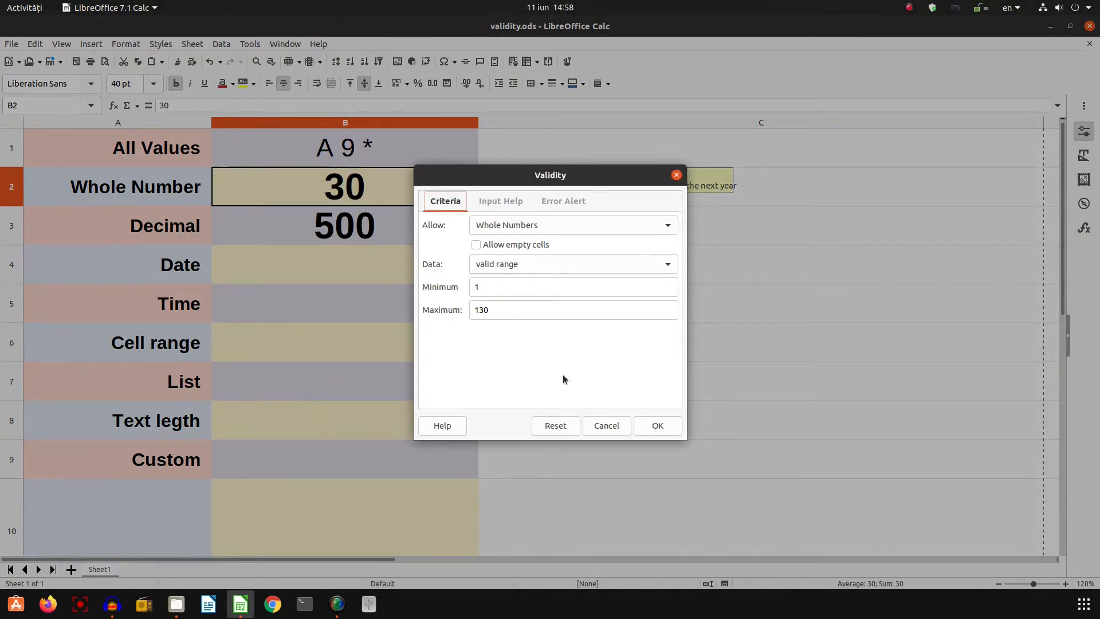
click(606, 425)
right_click(367, 254)
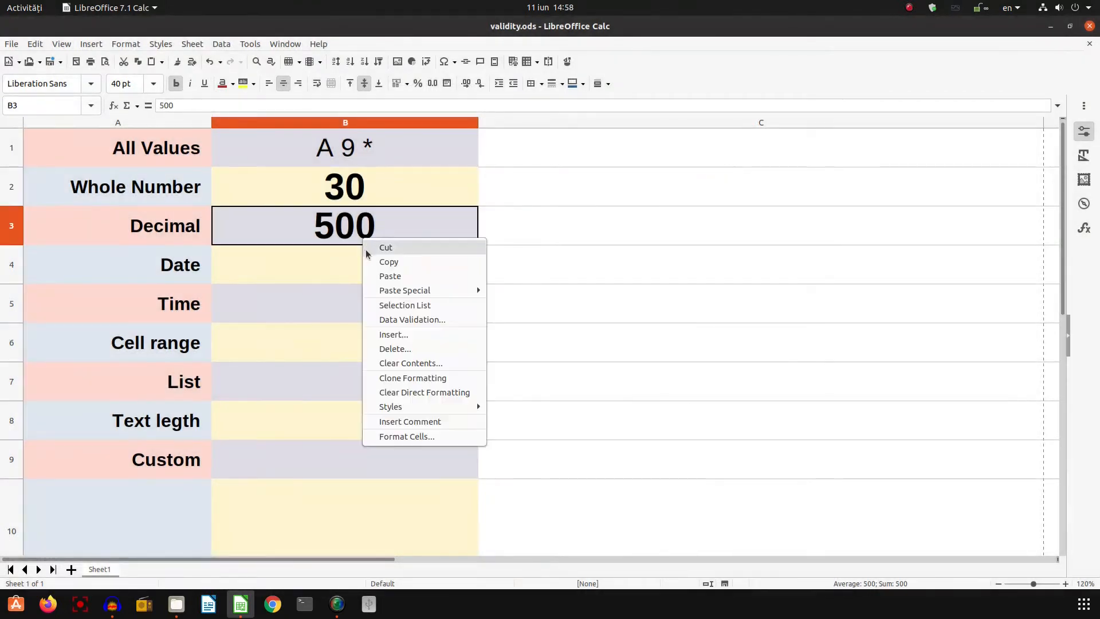
click(381, 319)
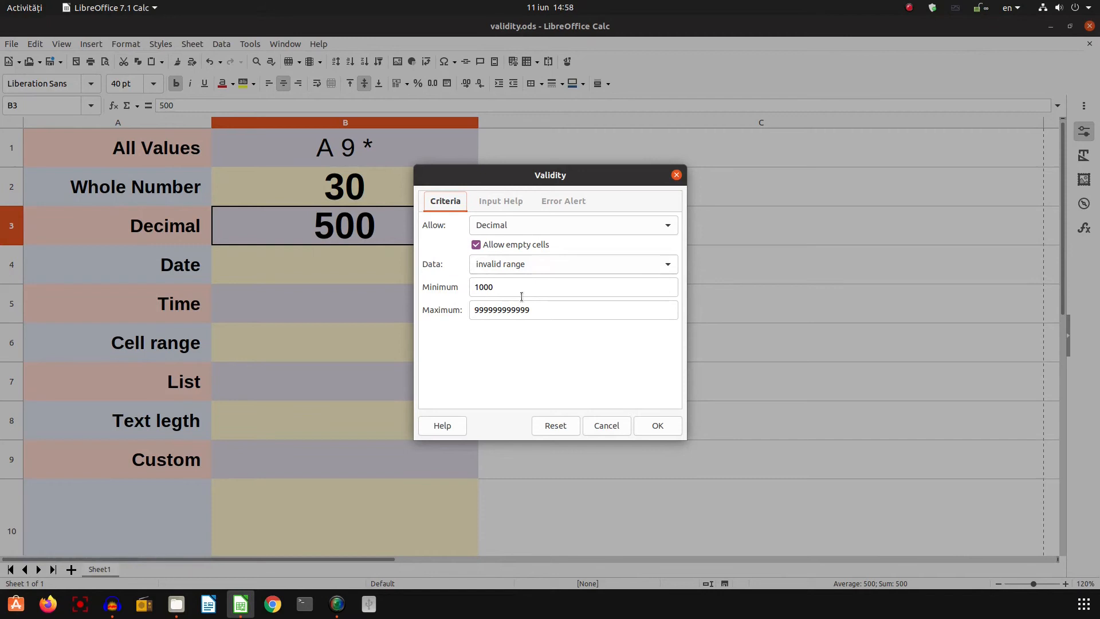
click(609, 425)
click(400, 190)
key(Down)
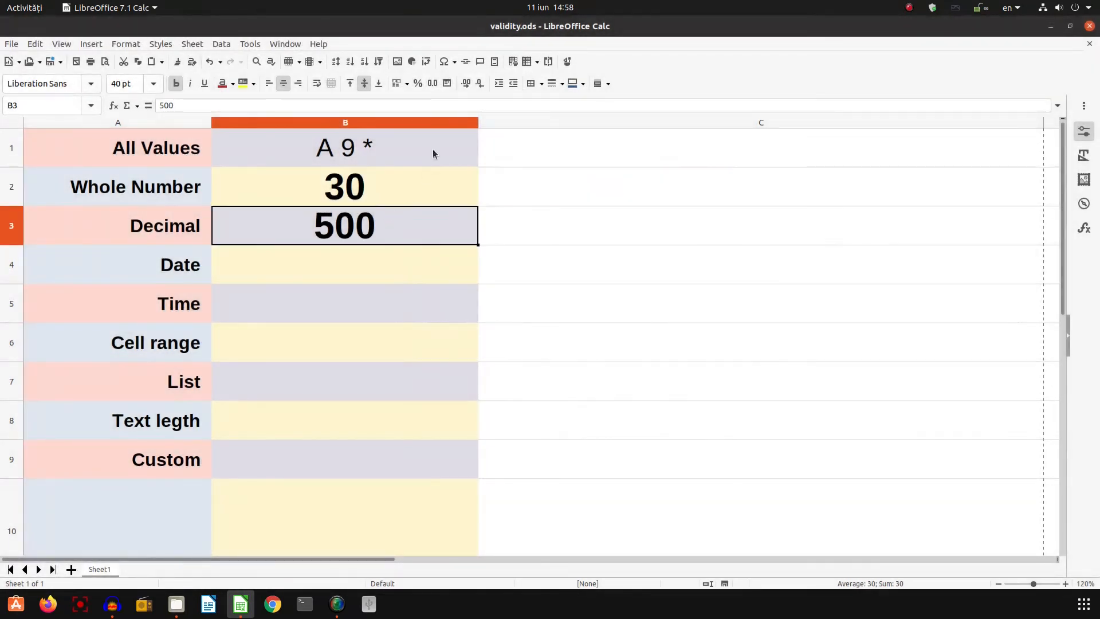
click(320, 44)
click(352, 218)
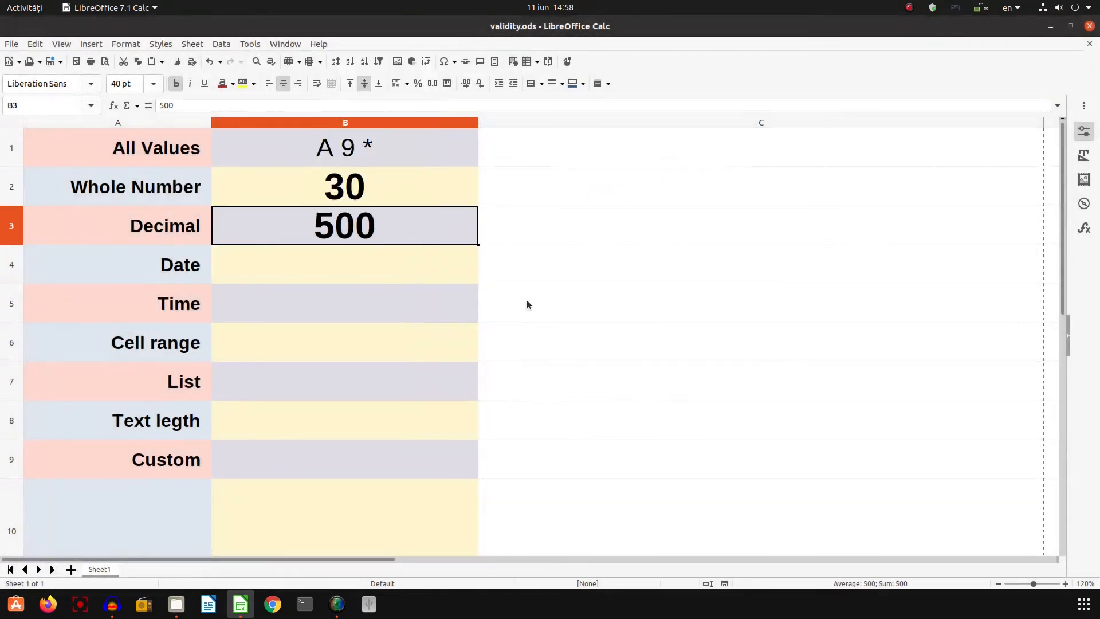